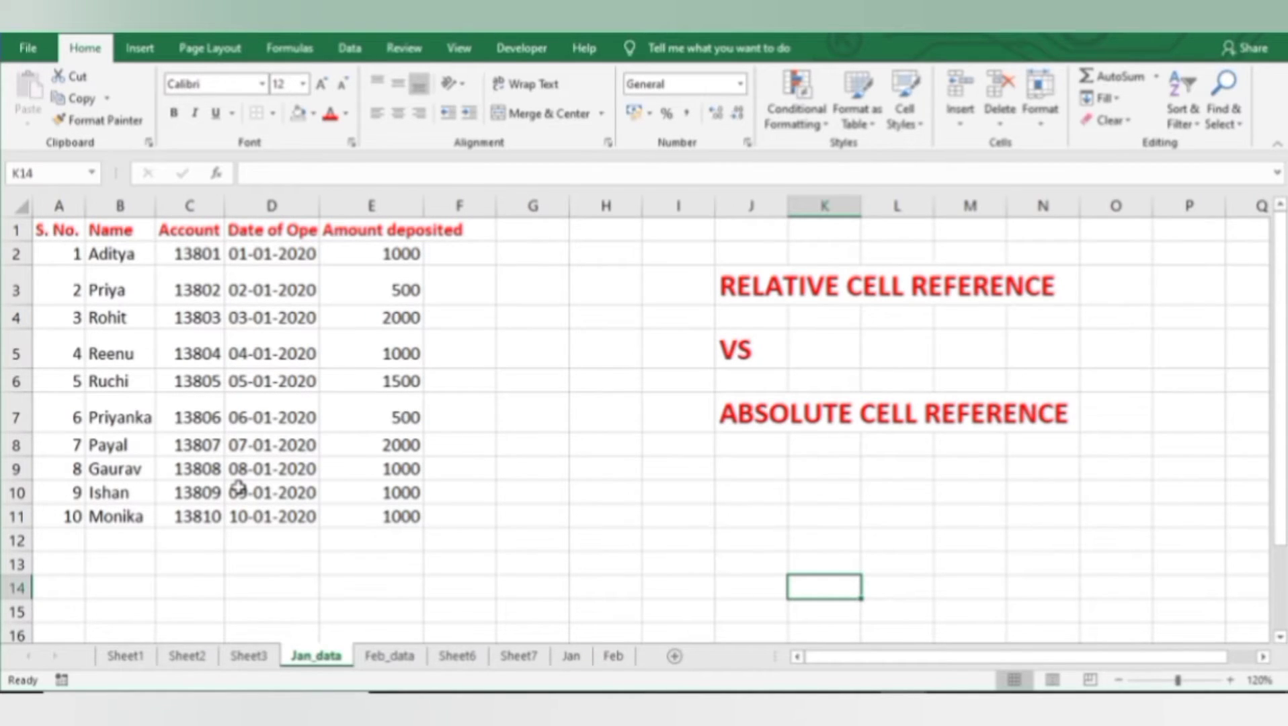
Step: Start recording a macro named Formatting, stored in This Workbook, with the description "Formatting JAn DAta"
{"action": "left_click", "coordinate": [281, 353]}
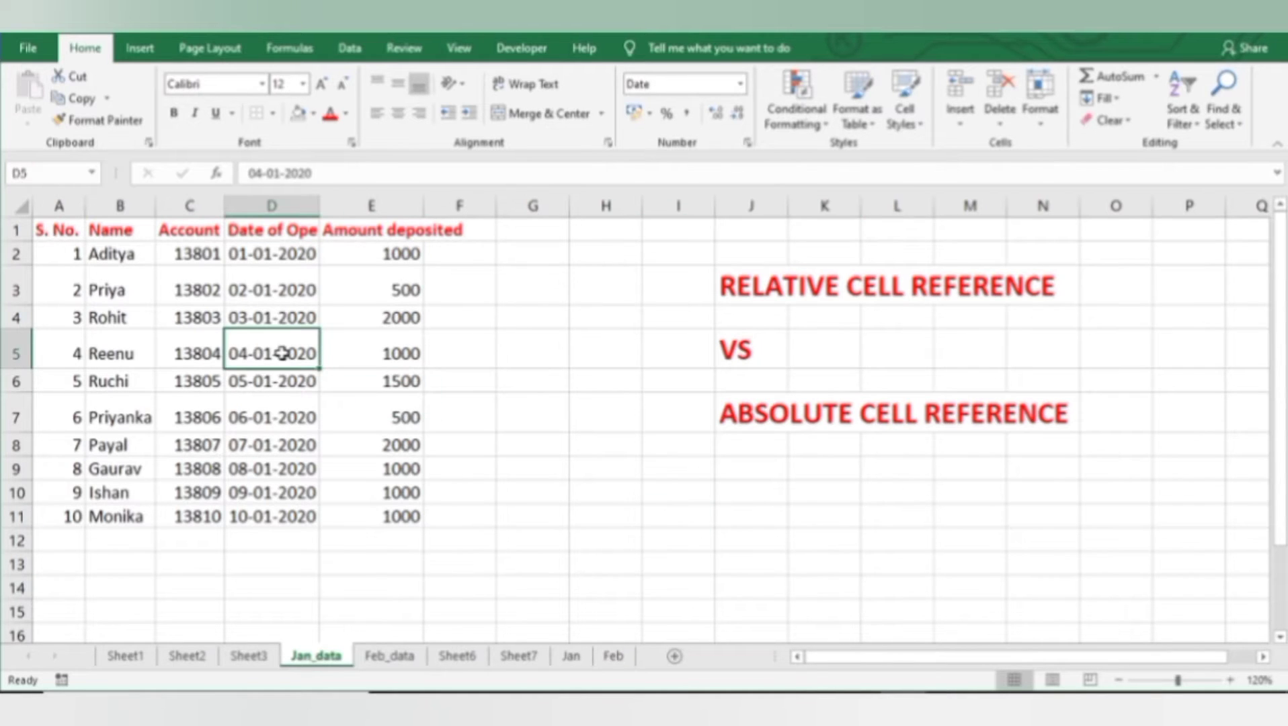
{"action": "left_click", "coordinate": [527, 46]}
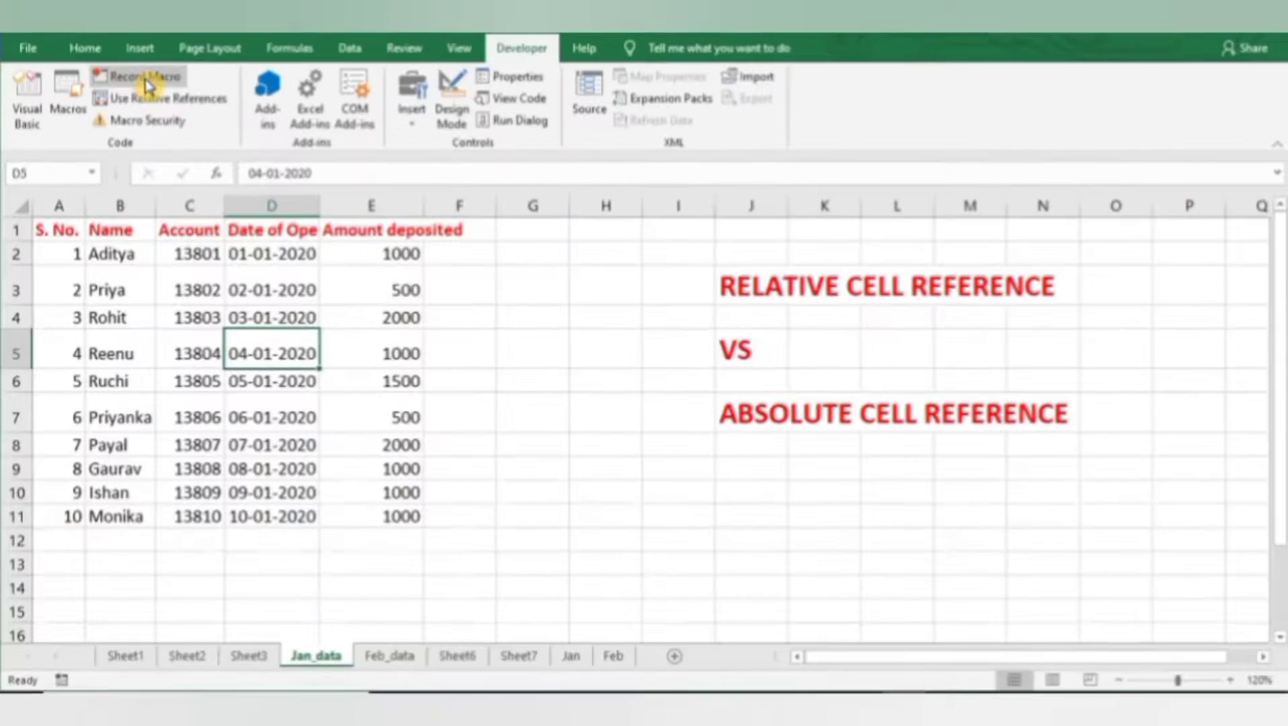
{"action": "left_click", "coordinate": [147, 81]}
{"action": "type", "text": "t"}
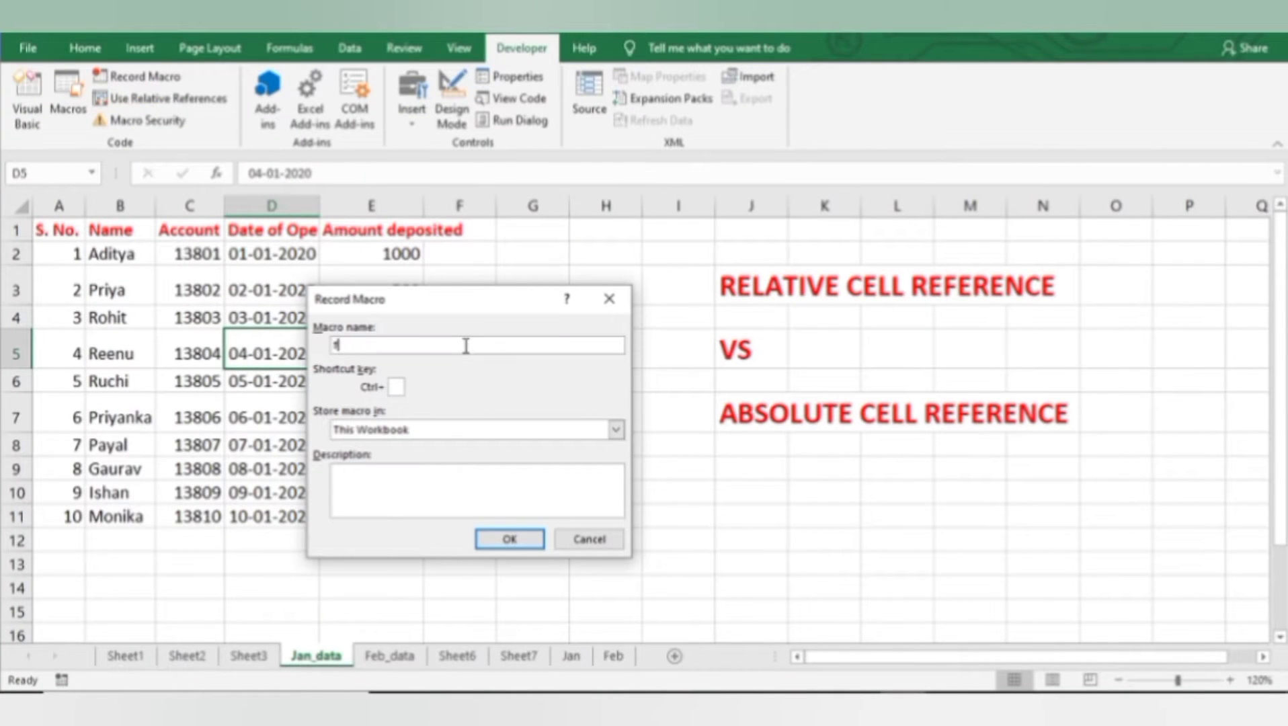
{"action": "key", "text": "BackSpace"}
{"action": "type", "text": "Formatting"}
{"action": "left_click", "coordinate": [467, 485]}
{"action": "type", "text": "Formatting JAn"}
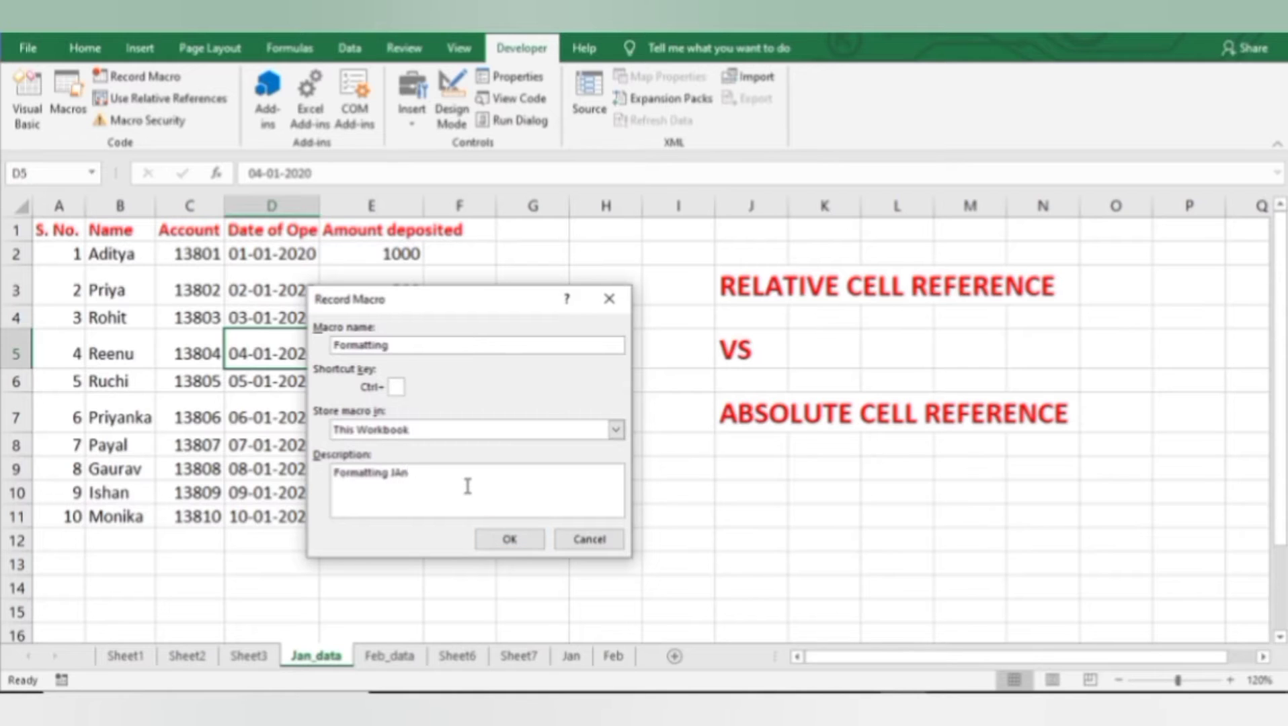
{"action": "type", "text": " DAta"}
{"action": "left_click", "coordinate": [514, 541]}
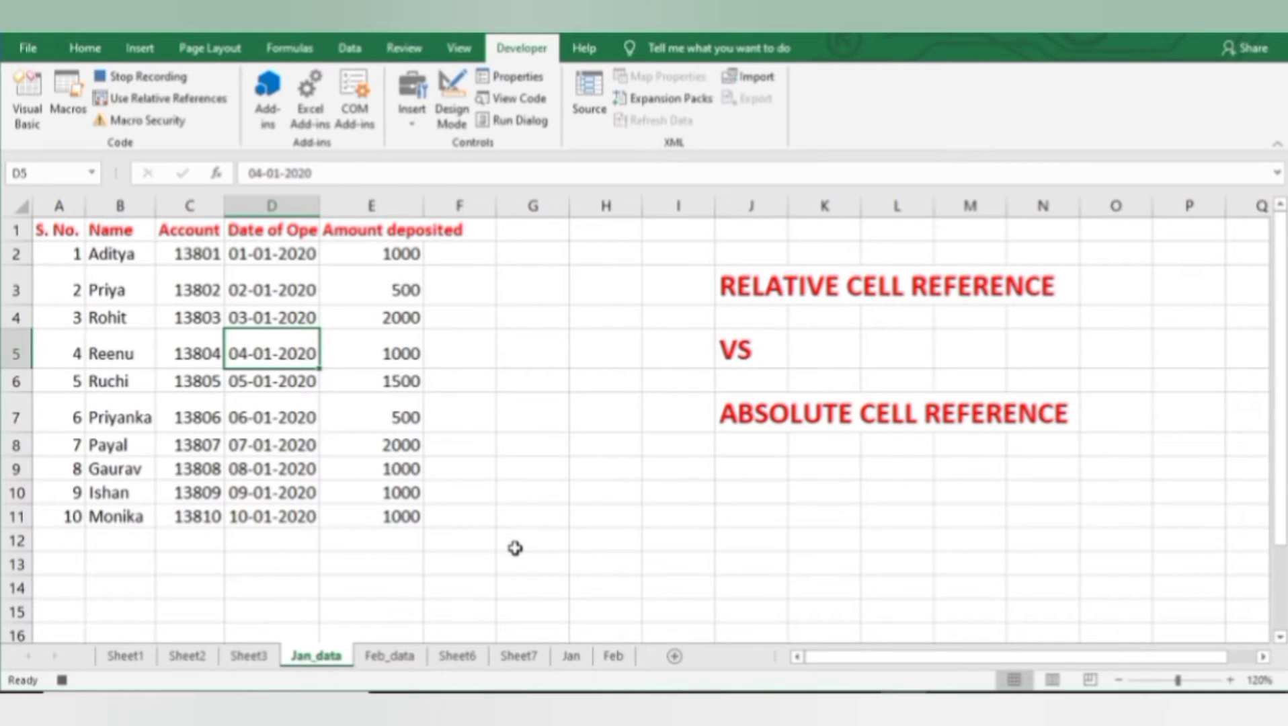
Step: Apply All Borders to the Jan_data table, cells A1:E11
{"action": "left_click", "coordinate": [64, 225]}
{"action": "key", "text": "shift+Down"}
{"action": "key", "text": "shift+Down"}
{"action": "key", "text": "shift+Down"}
{"action": "key", "text": "shift+Down"}
{"action": "key", "text": "shift+Down"}
{"action": "key", "text": "shift+Down"}
{"action": "key", "text": "shift+Down"}
{"action": "key", "text": "shift+Down"}
{"action": "key", "text": "shift+Down"}
{"action": "key", "text": "shift+Down"}
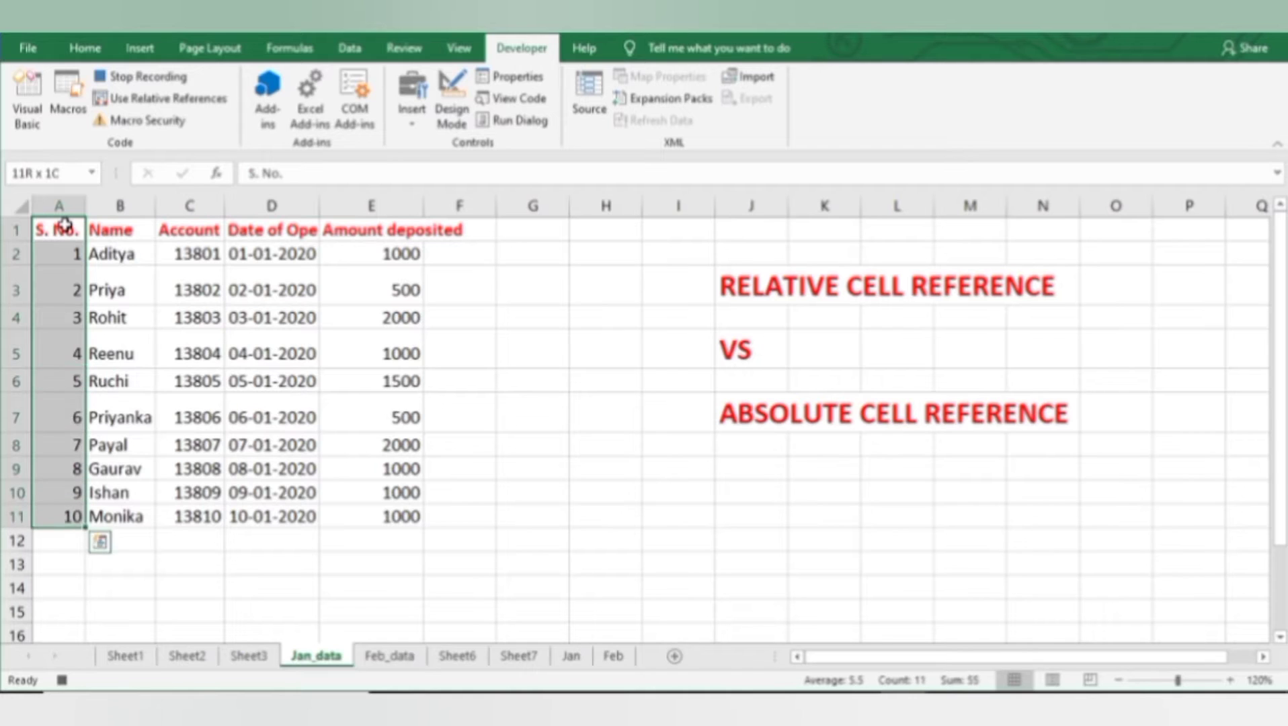
{"action": "key", "text": "shift+Right"}
{"action": "key", "text": "shift+Right"}
{"action": "key", "text": "shift+Right"}
{"action": "key", "text": "shift+Right"}
{"action": "key", "text": "alt+h"}
{"action": "key", "text": "b"}
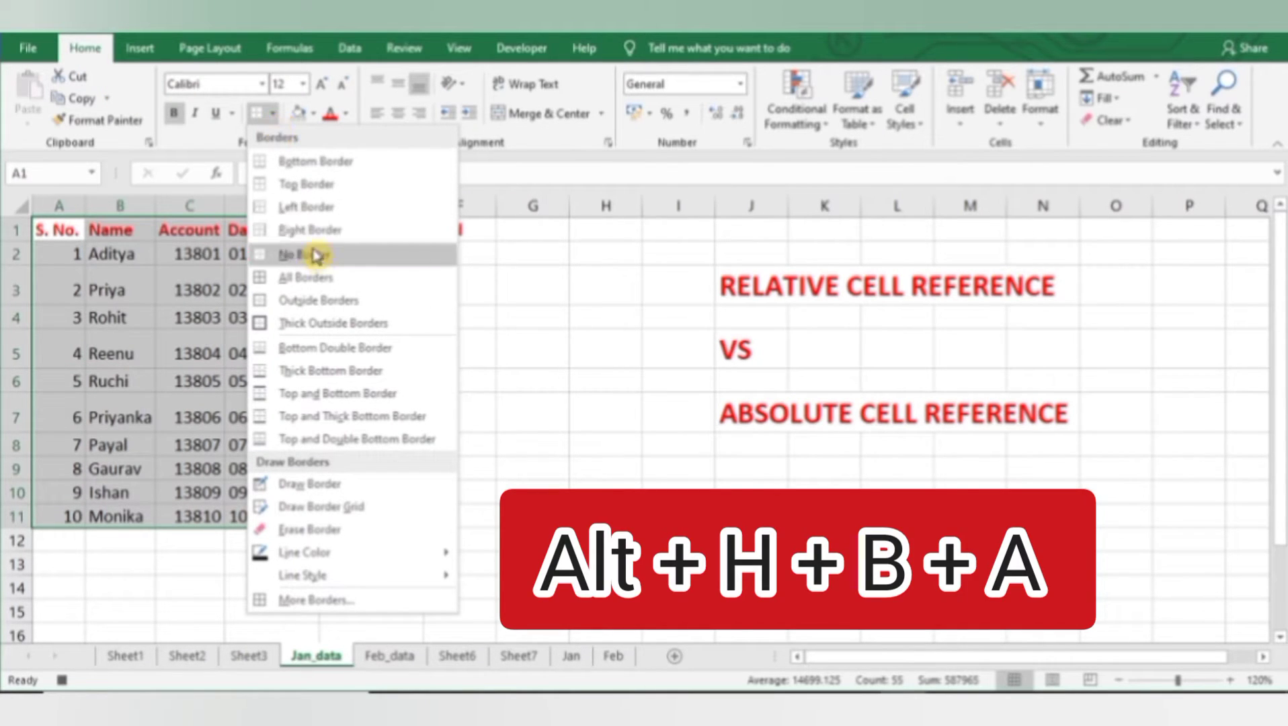
{"action": "left_click", "coordinate": [328, 279]}
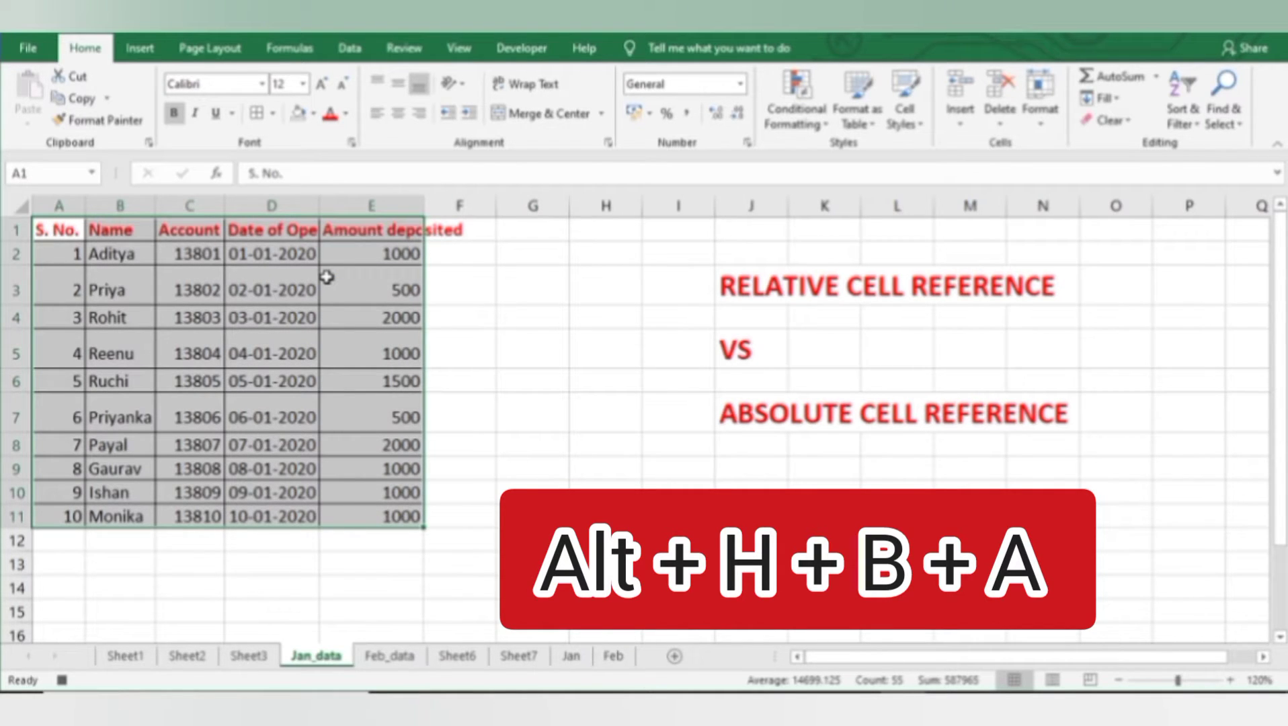
{"action": "key", "text": "alt+h"}
{"action": "key", "text": "b"}
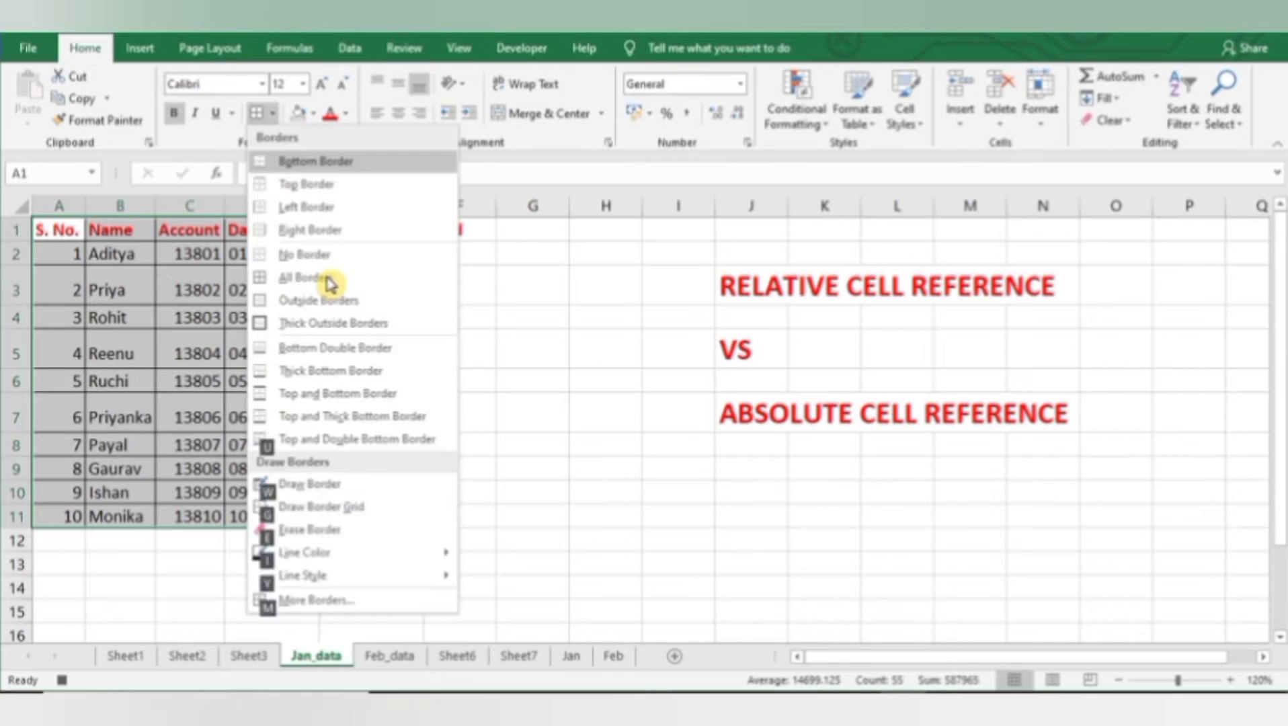
{"action": "key", "text": "a"}
Step: Fill the header row A1:E1 with the standard light green color
{"action": "key", "text": "ctrl+shift+Up"}
{"action": "left_click", "coordinate": [313, 113]}
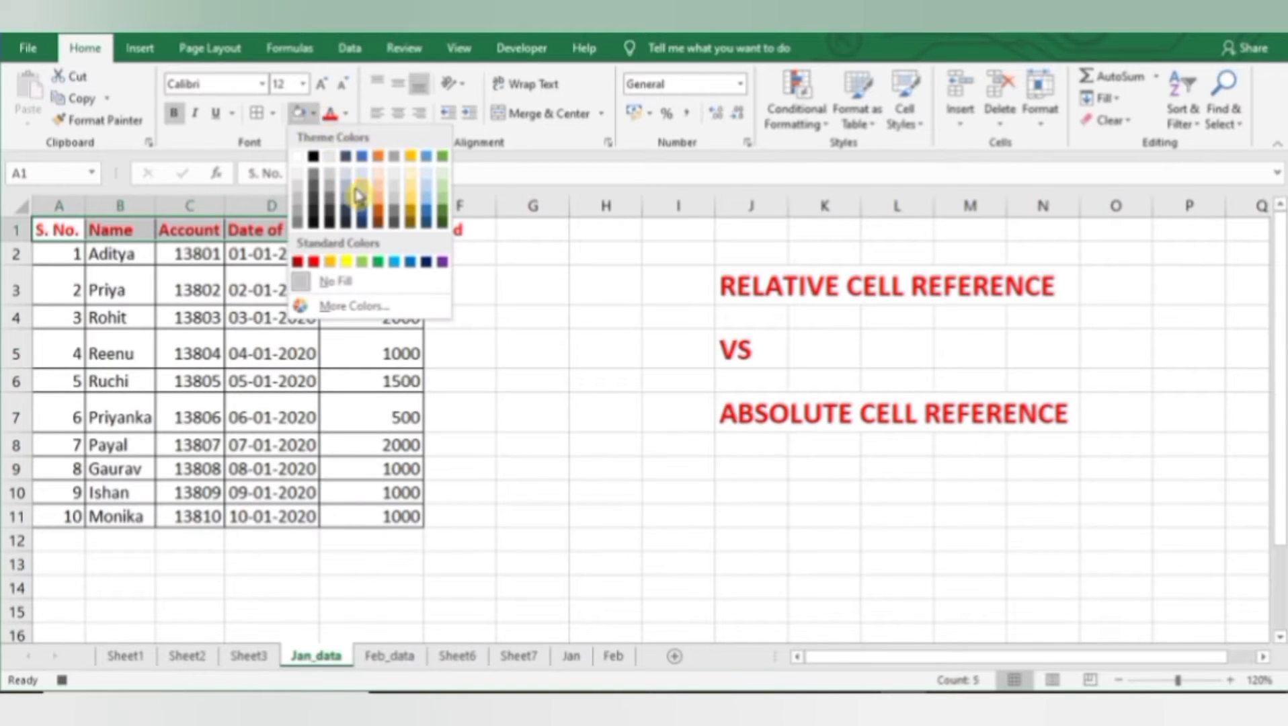
{"action": "left_click", "coordinate": [363, 263]}
{"action": "left_click", "coordinate": [268, 288]}
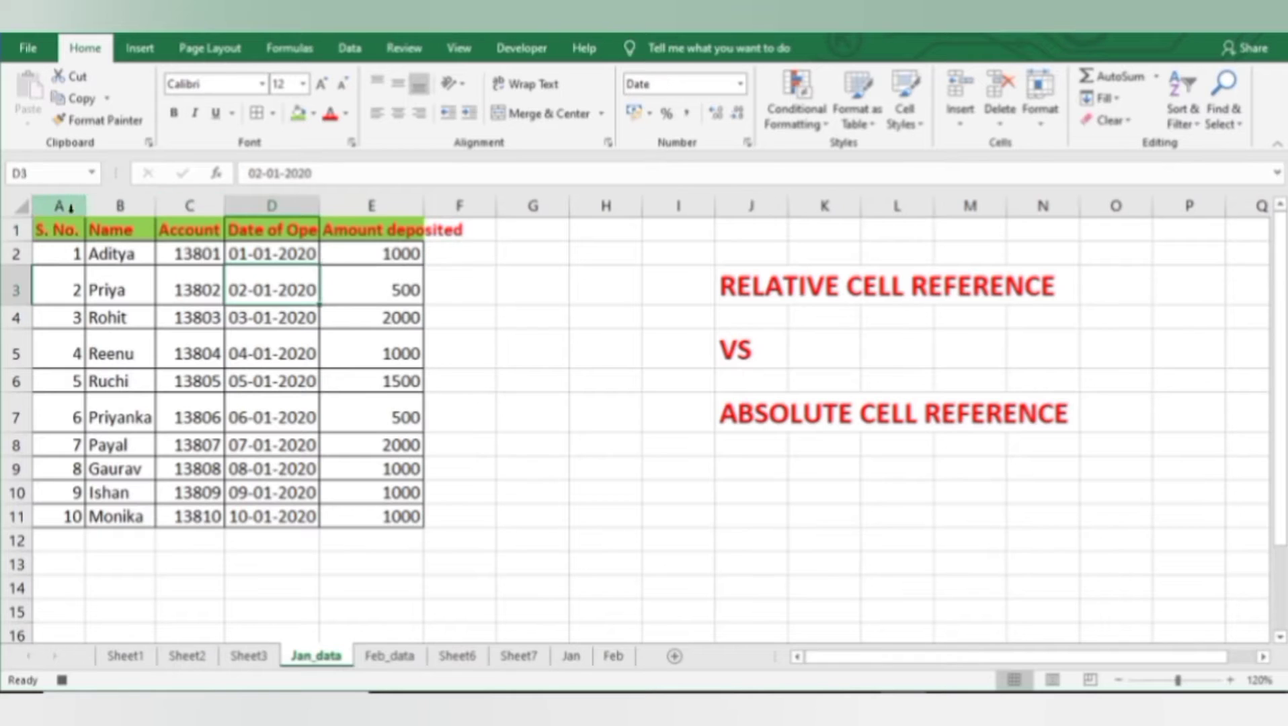
Step: Auto-fit the width of all columns on the Jan_data sheet to their contents
{"action": "left_click", "coordinate": [22, 207]}
{"action": "double_click", "coordinate": [90, 205]}
{"action": "left_click", "coordinate": [451, 336]}
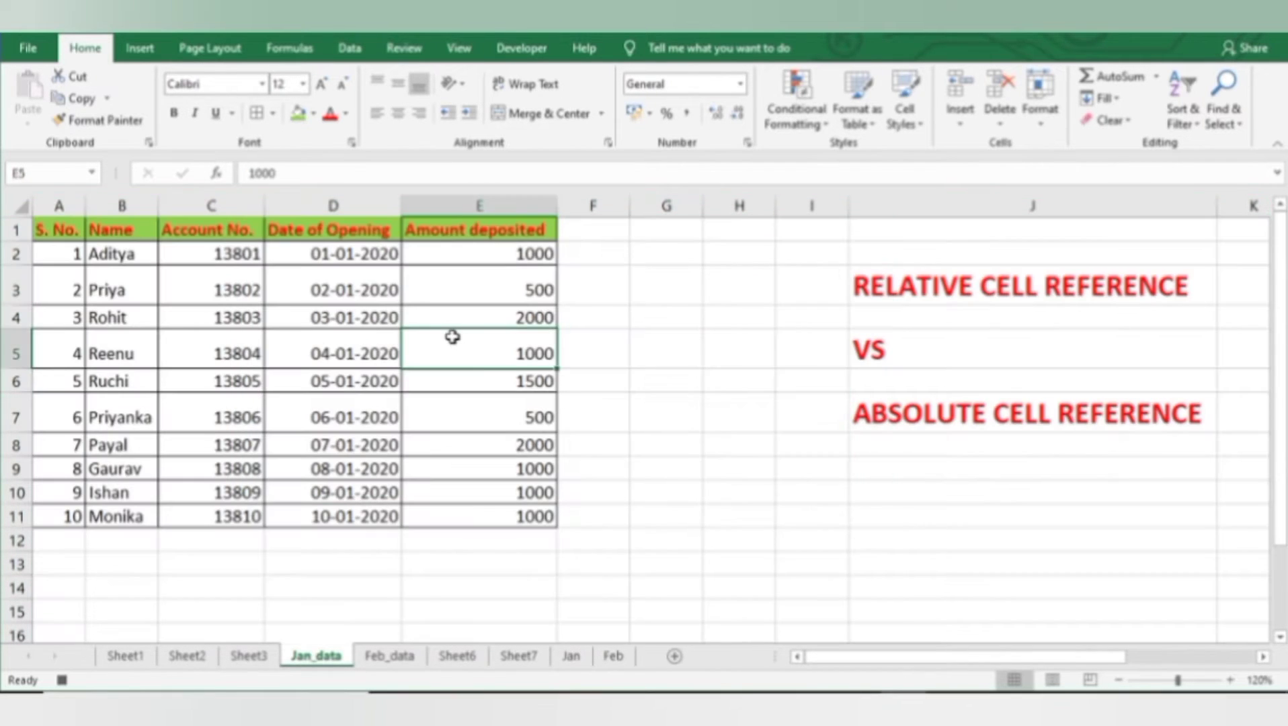
Step: Set the data cells A2:E11 to font size 14 and center them horizontally and vertically
{"action": "left_click", "coordinate": [299, 417]}
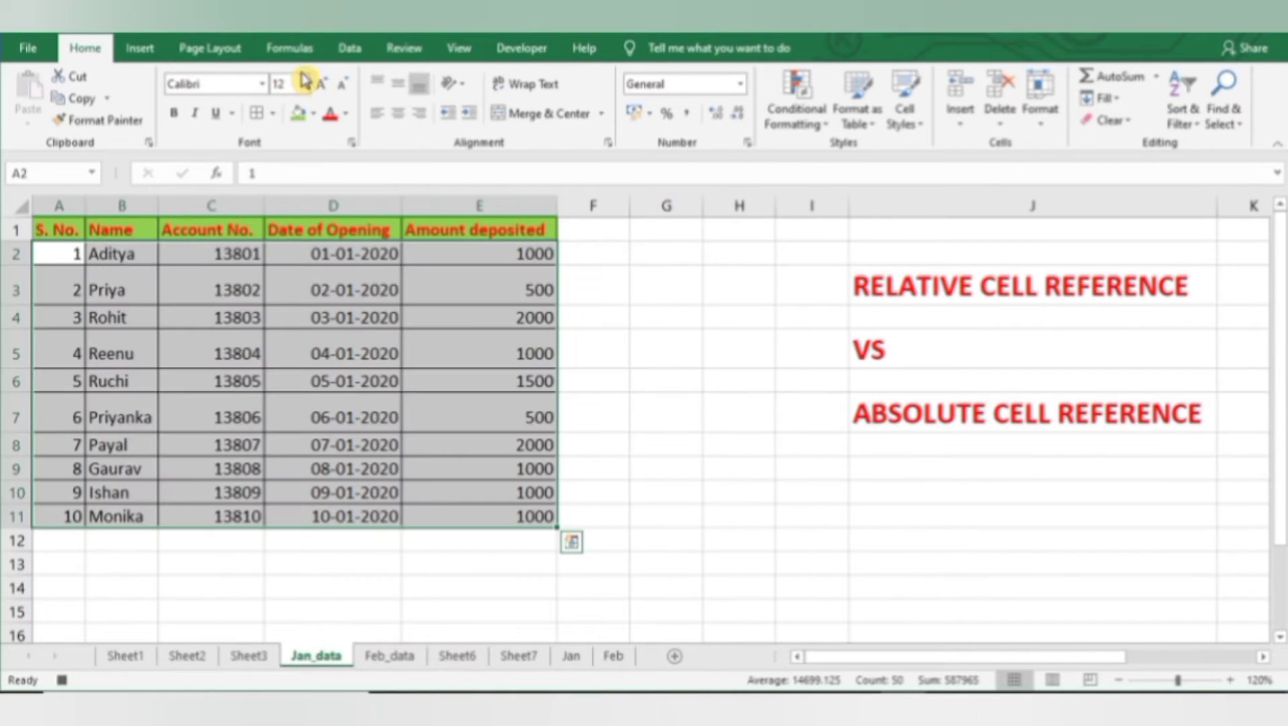
{"action": "left_click", "coordinate": [324, 84]}
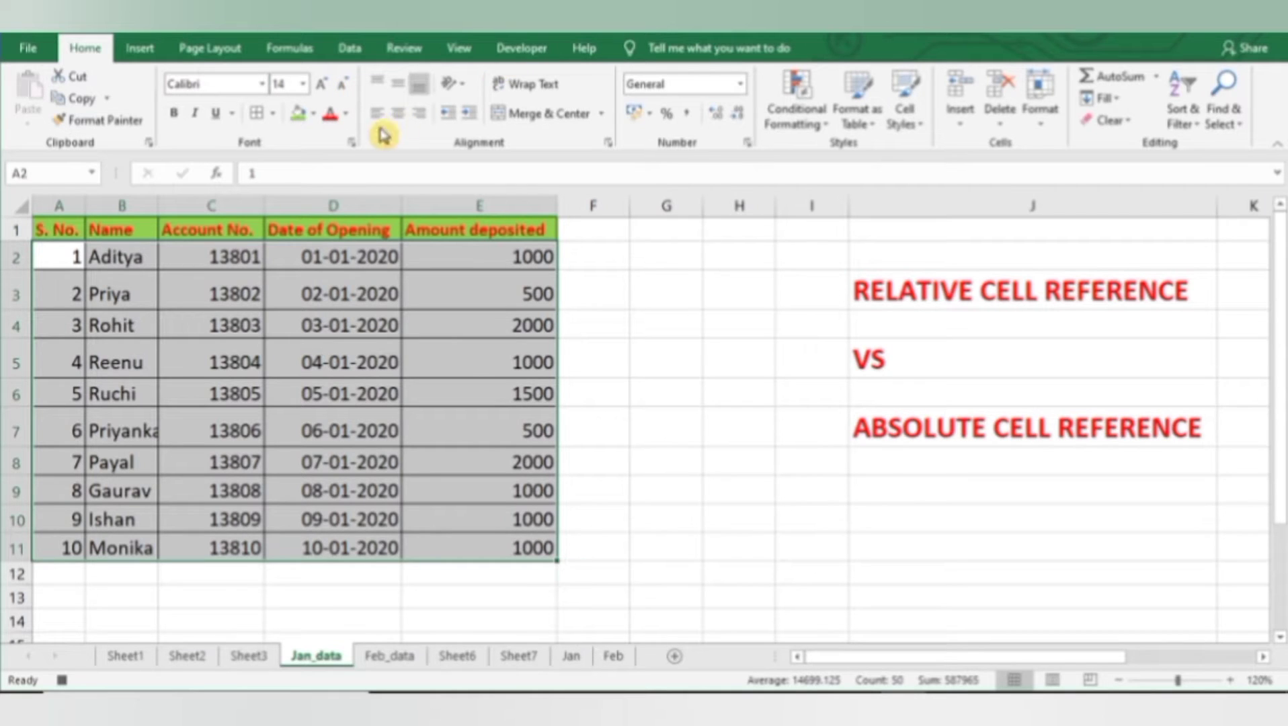
{"action": "left_click", "coordinate": [398, 112]}
{"action": "left_click", "coordinate": [399, 83]}
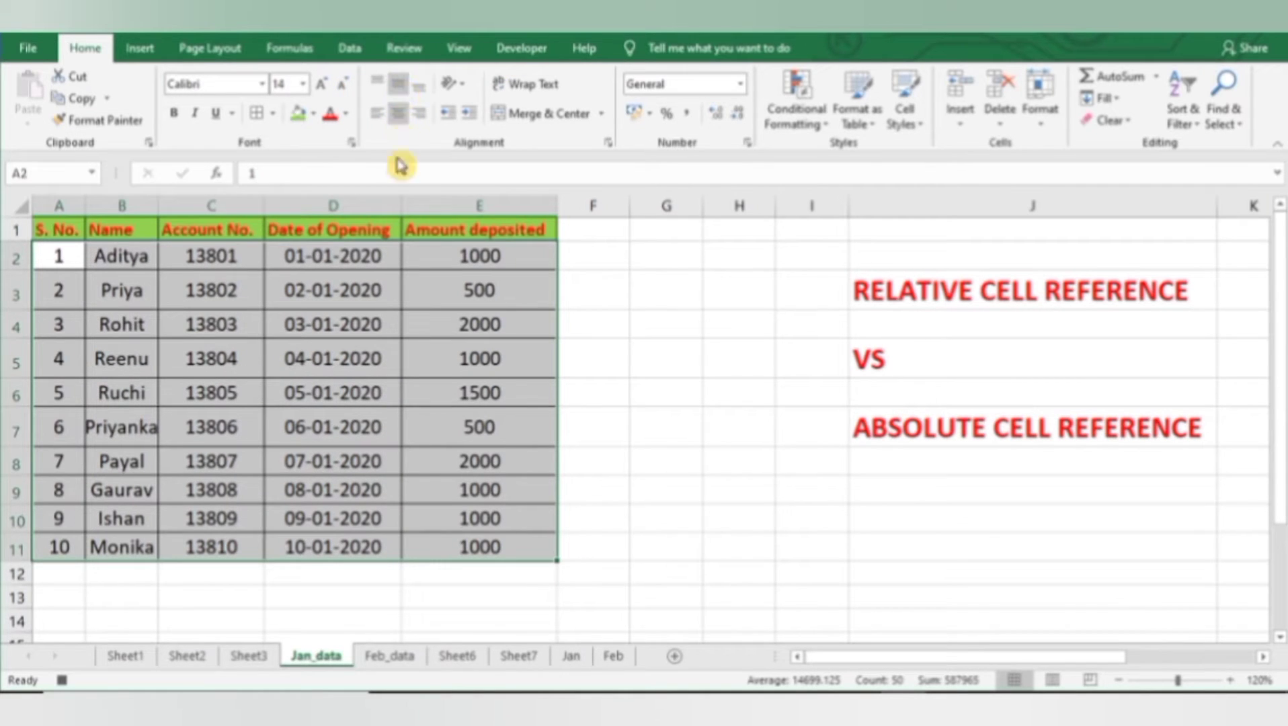
Step: Select cell B4 and stop recording the macro
{"action": "left_click", "coordinate": [155, 321]}
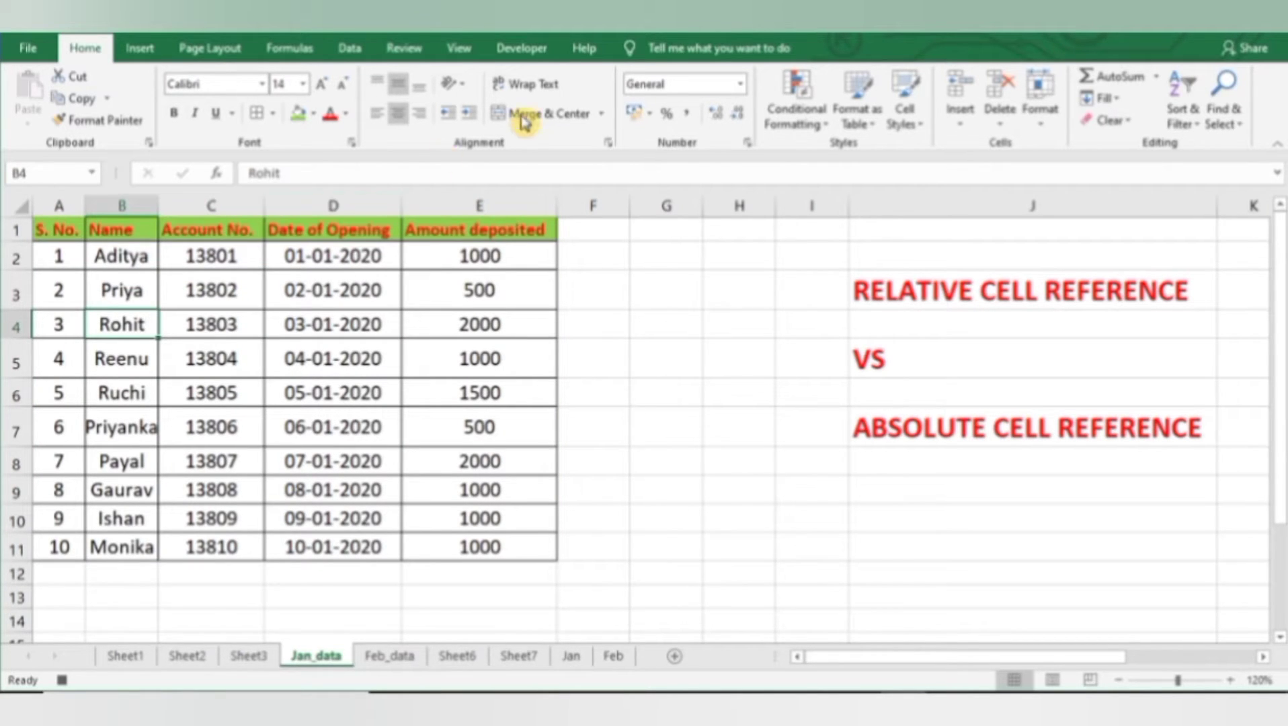
{"action": "left_click", "coordinate": [521, 47]}
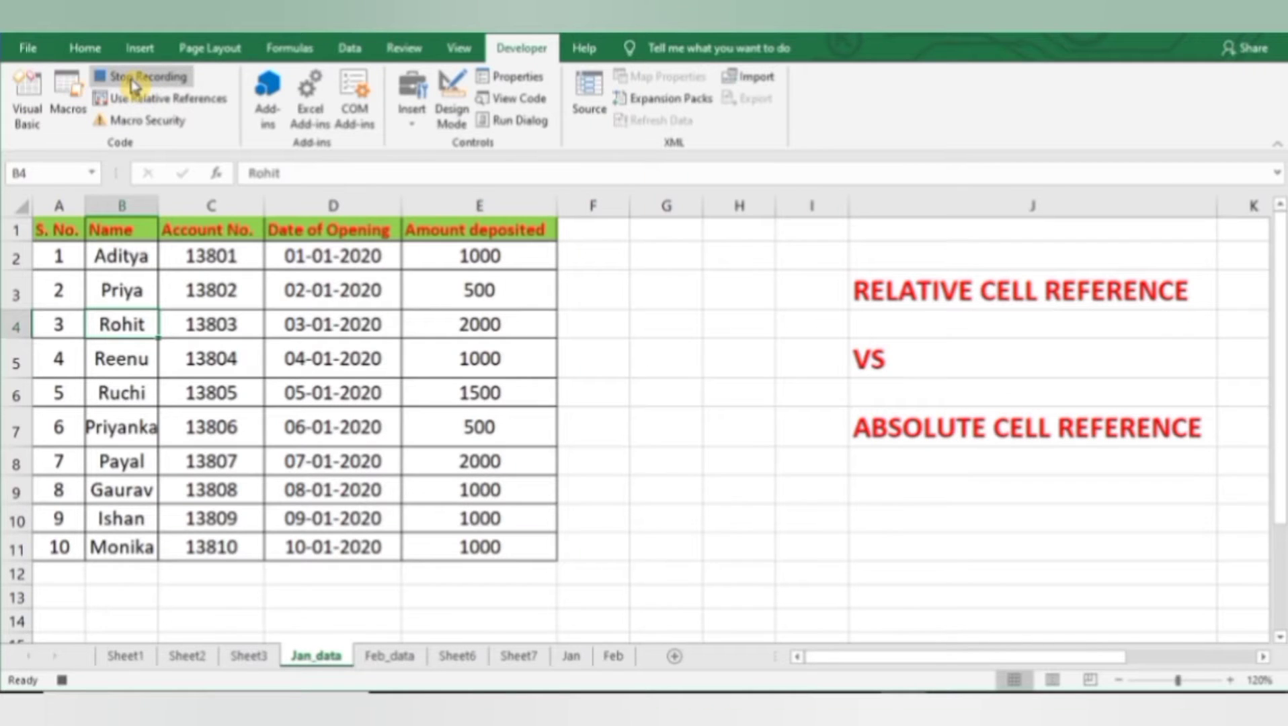
{"action": "left_click", "coordinate": [132, 79]}
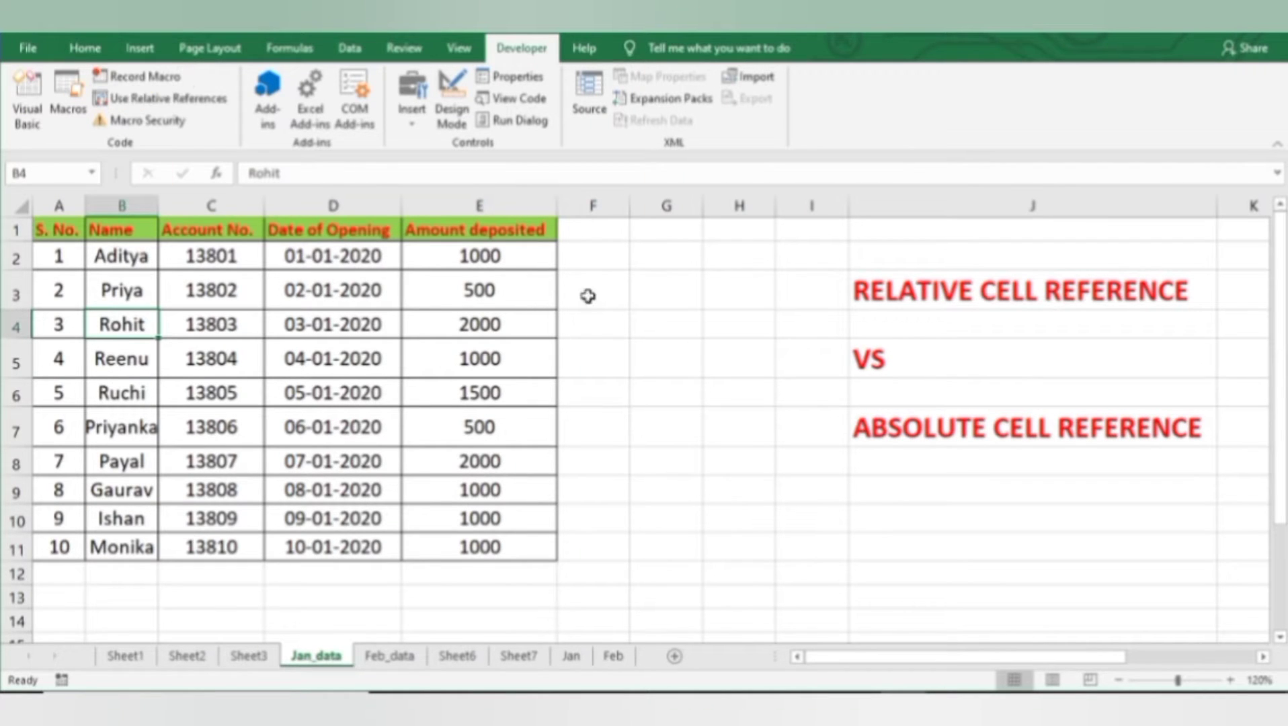
Step: Compare the unformatted table on the Feb_data sheet with the formatted table on Jan_data
{"action": "left_click", "coordinate": [390, 656]}
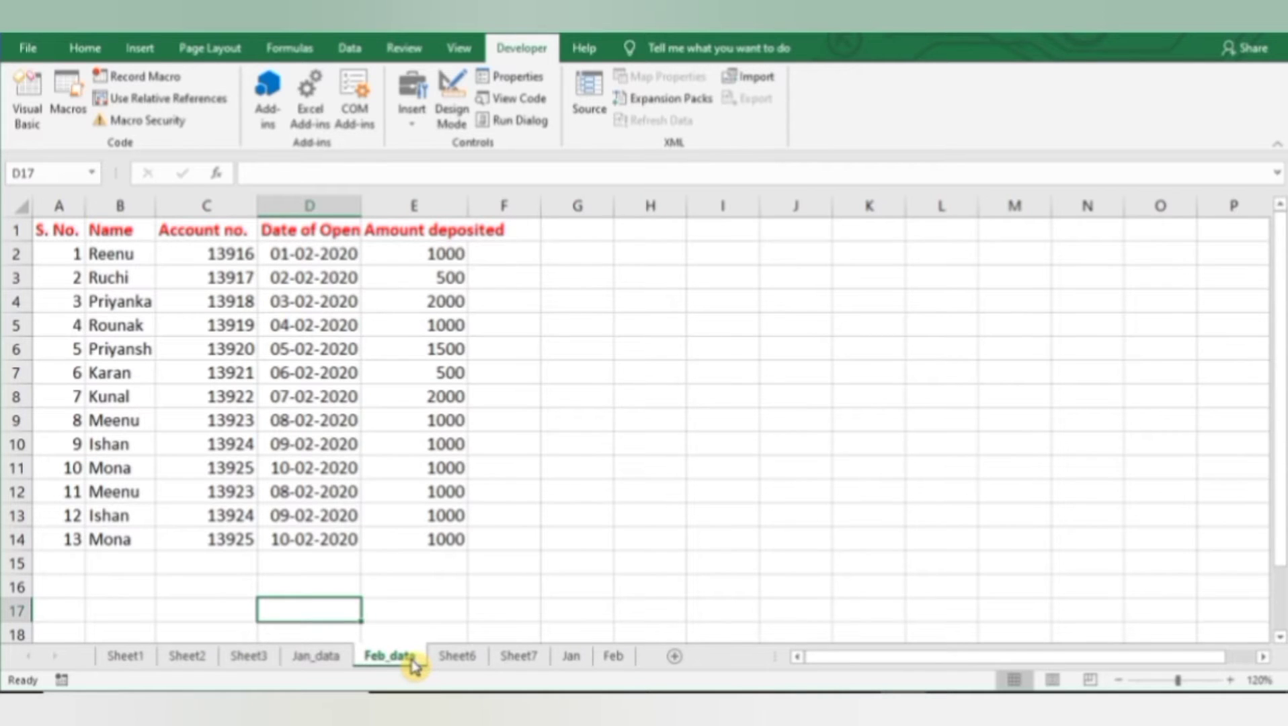
{"action": "left_click", "coordinate": [315, 656]}
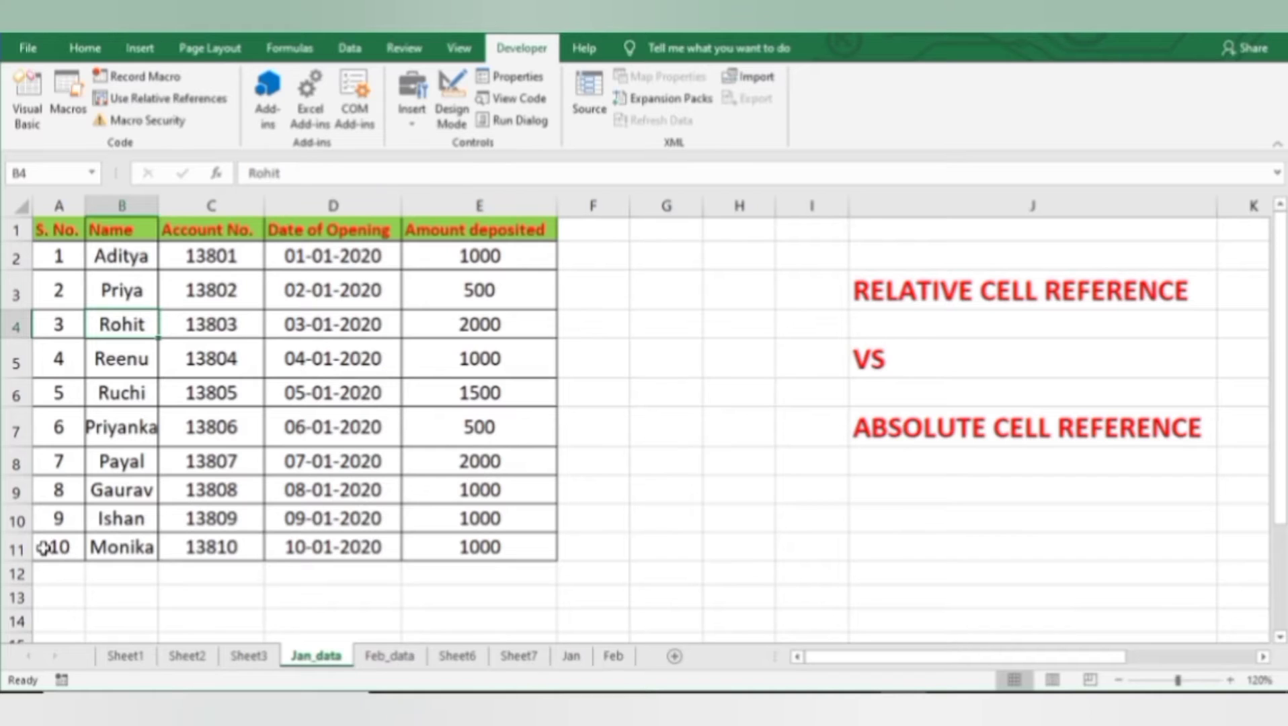
{"action": "left_click", "coordinate": [328, 658]}
Step: Run the Formatting macro on the Feb_data sheet
{"action": "left_click", "coordinate": [386, 657]}
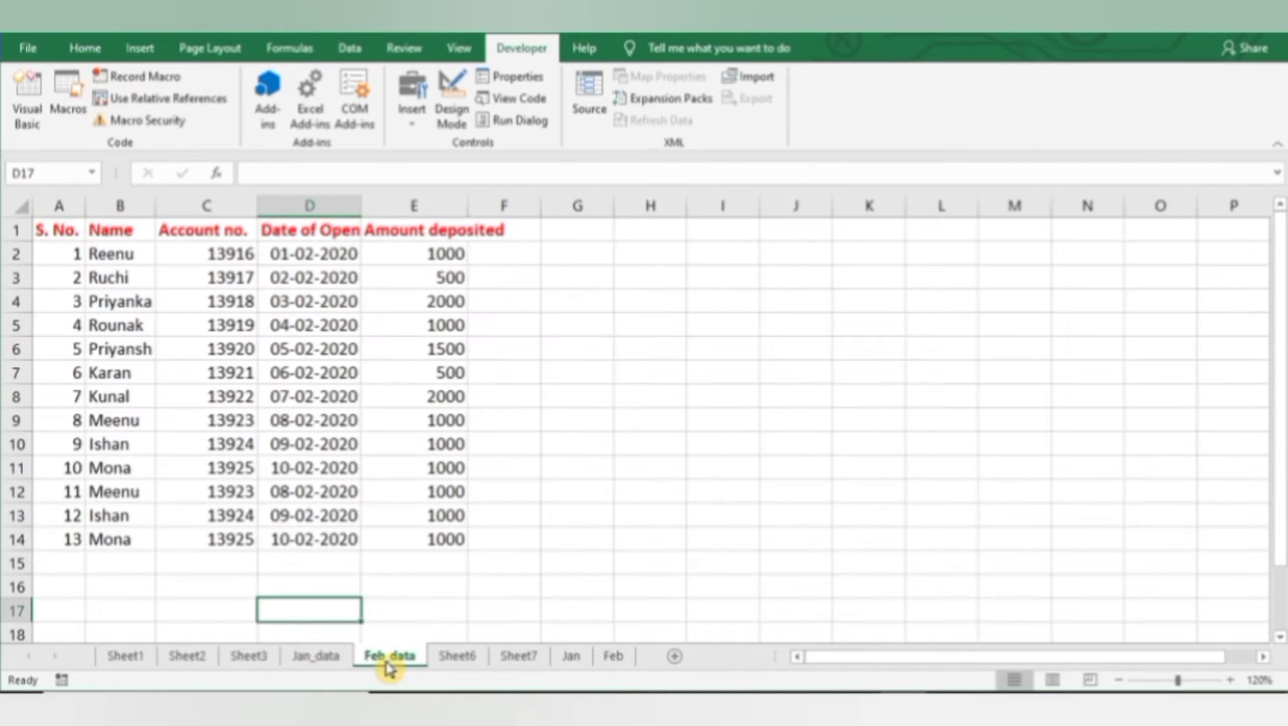
{"action": "left_click", "coordinate": [243, 465]}
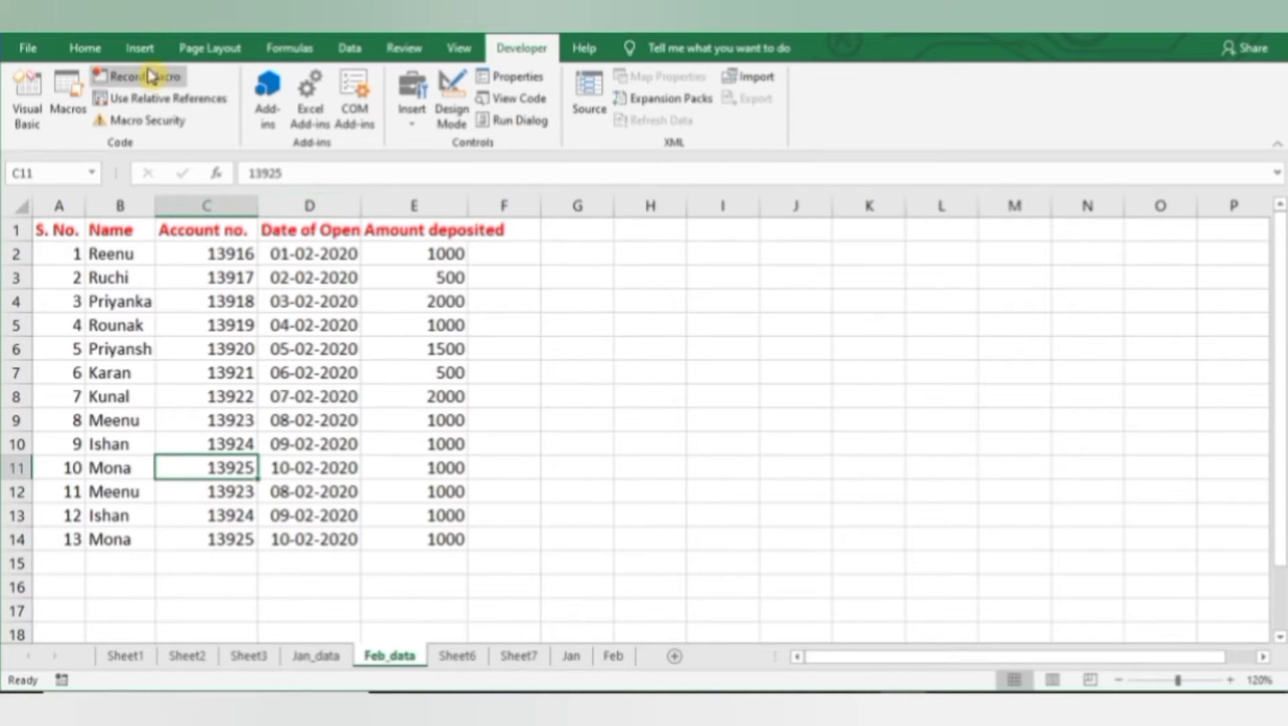
{"action": "left_click", "coordinate": [79, 88]}
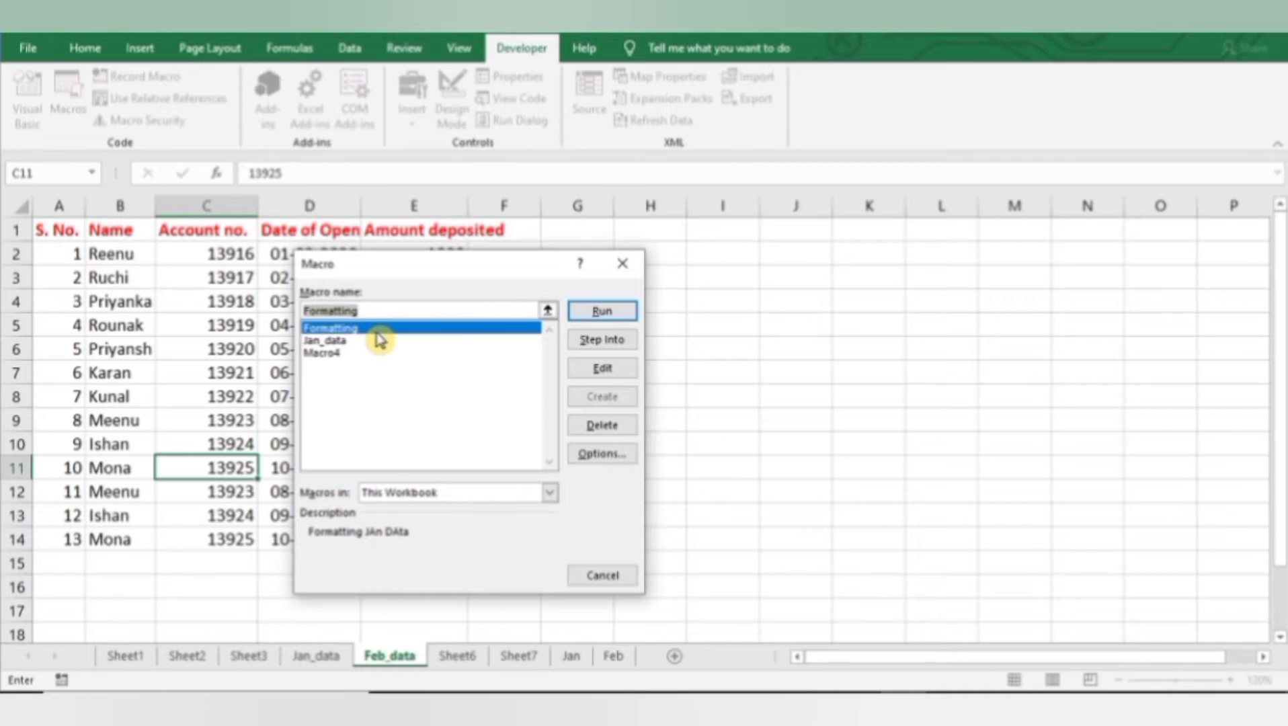
{"action": "left_click", "coordinate": [403, 329]}
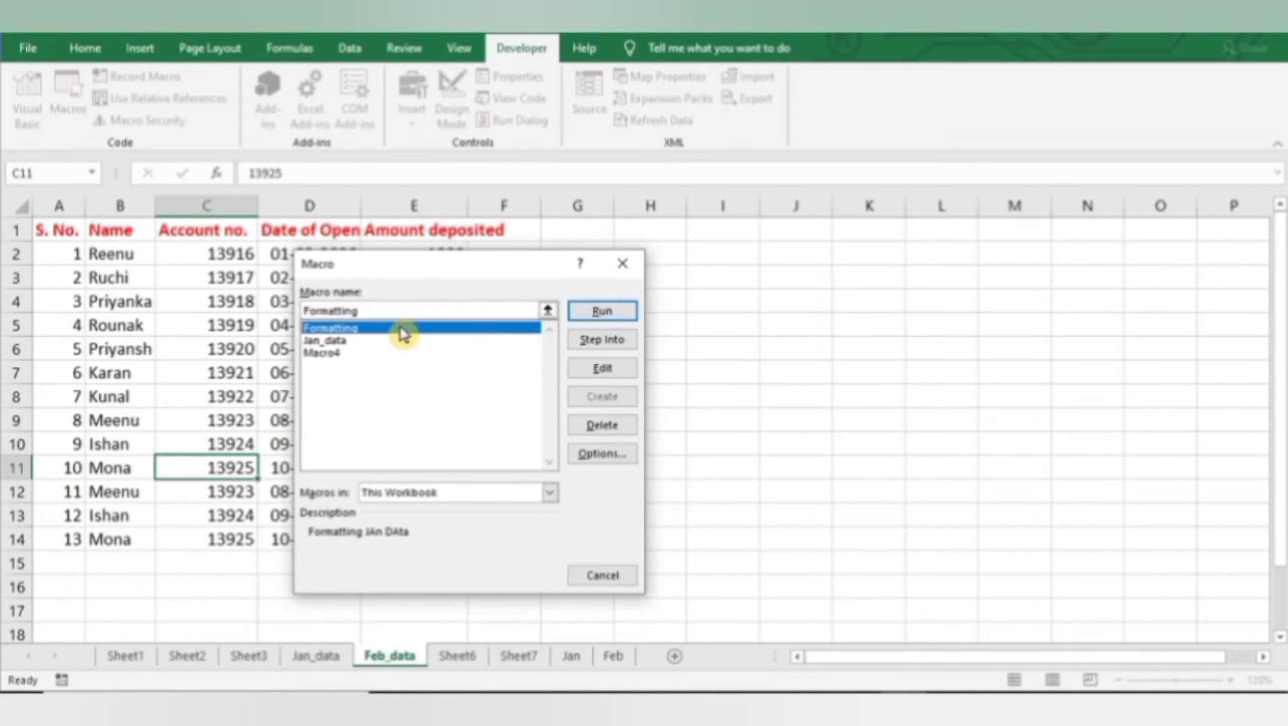
{"action": "left_click", "coordinate": [615, 311]}
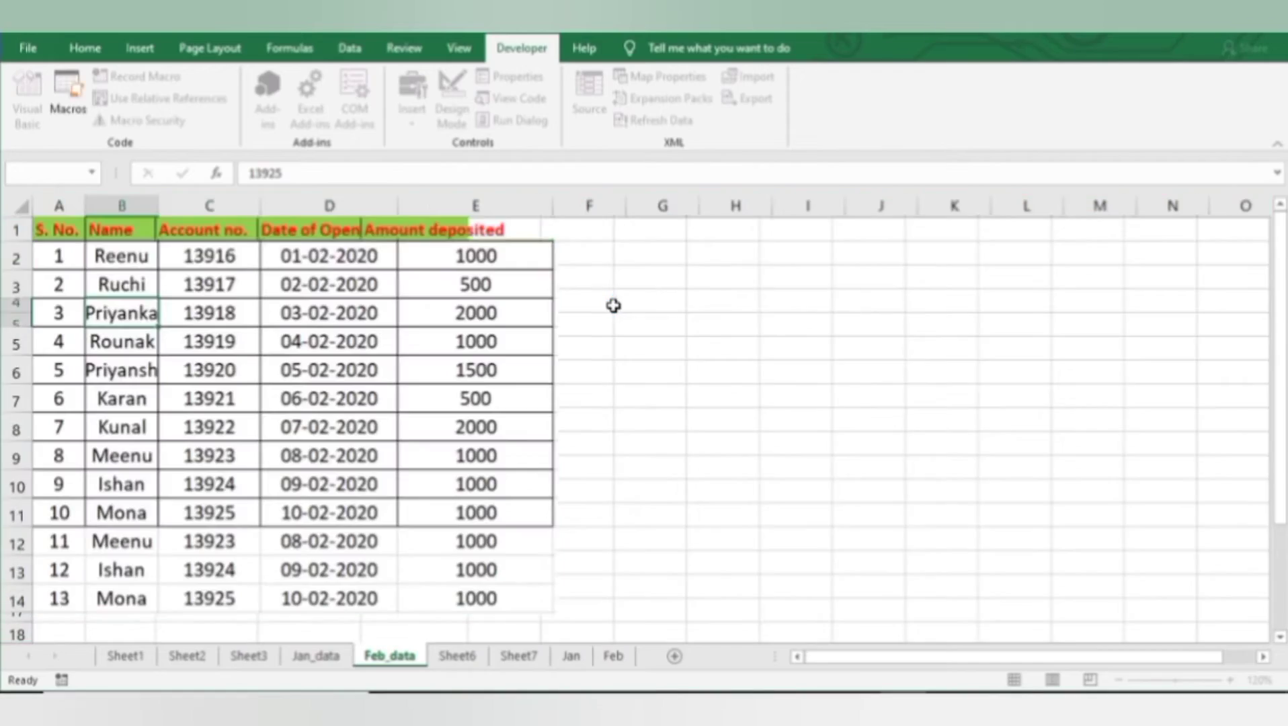
{"action": "left_click", "coordinate": [328, 321]}
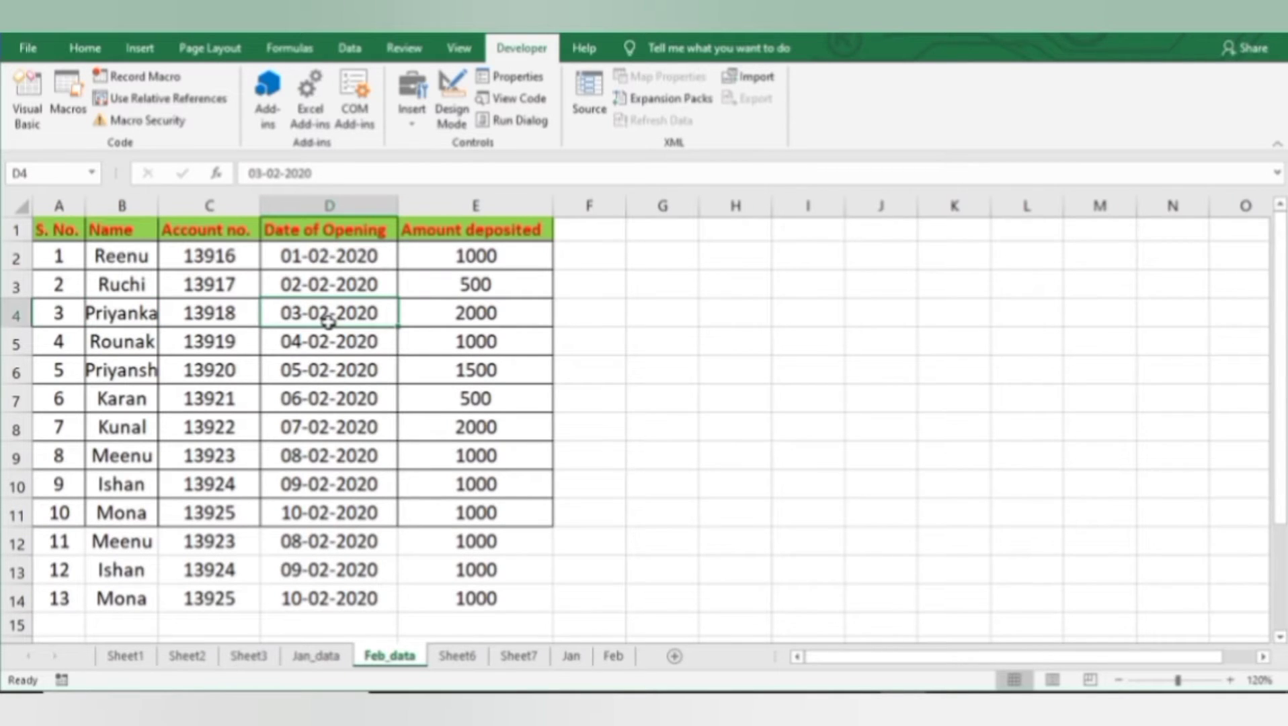
Step: Compare the formatted range on Jan_data with Feb_data, checking the borders of rows 12 to 14 on Feb_data
{"action": "left_click", "coordinate": [338, 655]}
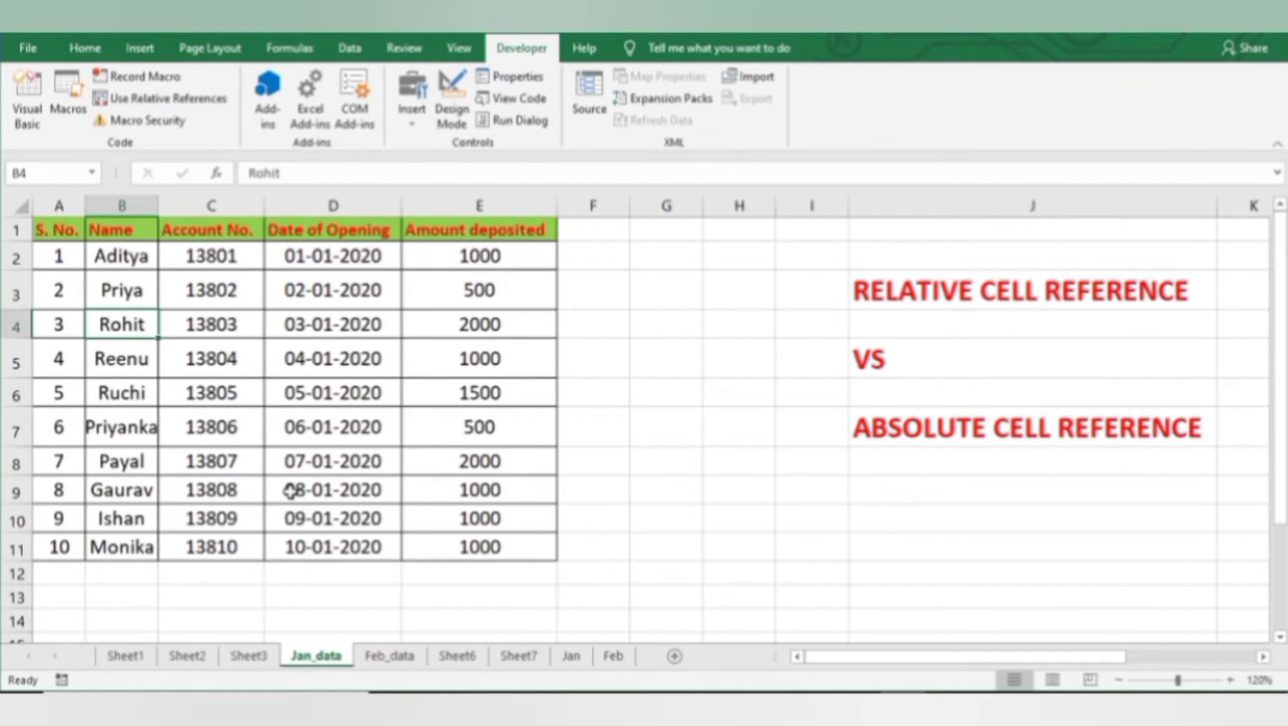
{"action": "left_click", "coordinate": [379, 656]}
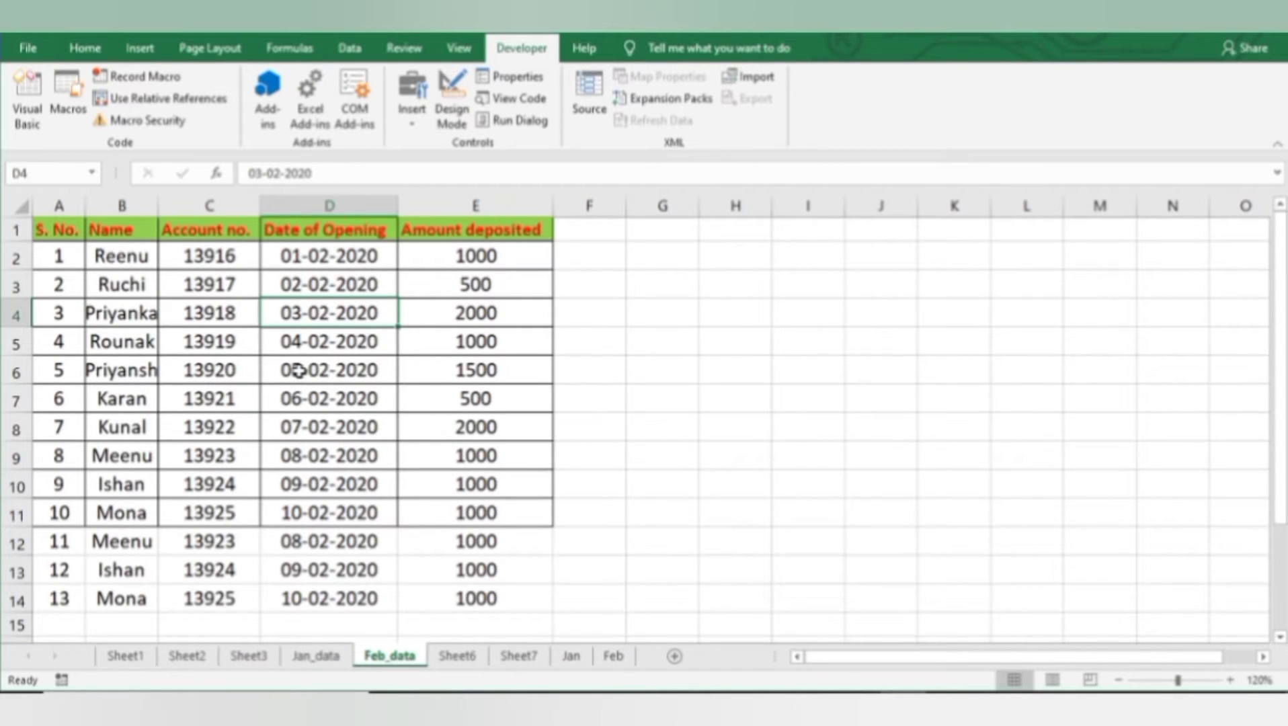
{"action": "left_click", "coordinate": [4, 541]}
{"action": "key", "text": "shift+Down"}
{"action": "key", "text": "shift+Down"}
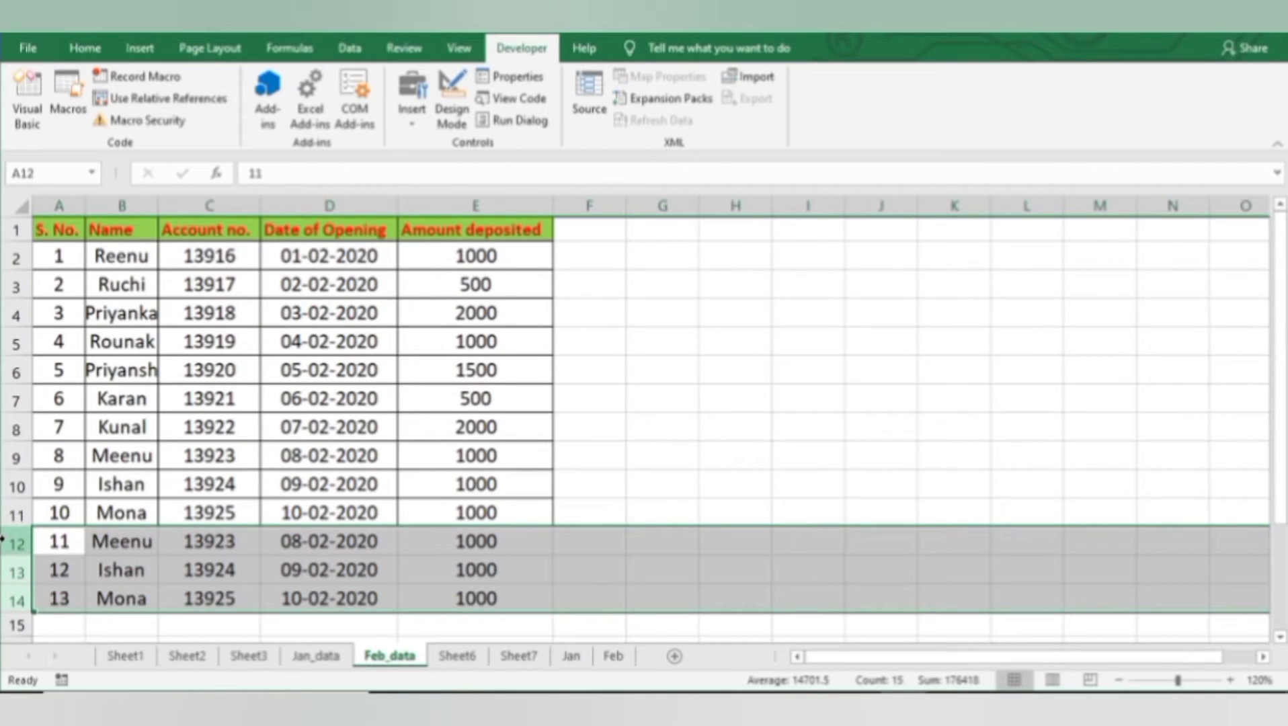
{"action": "left_click", "coordinate": [316, 656]}
{"action": "left_click", "coordinate": [383, 657]}
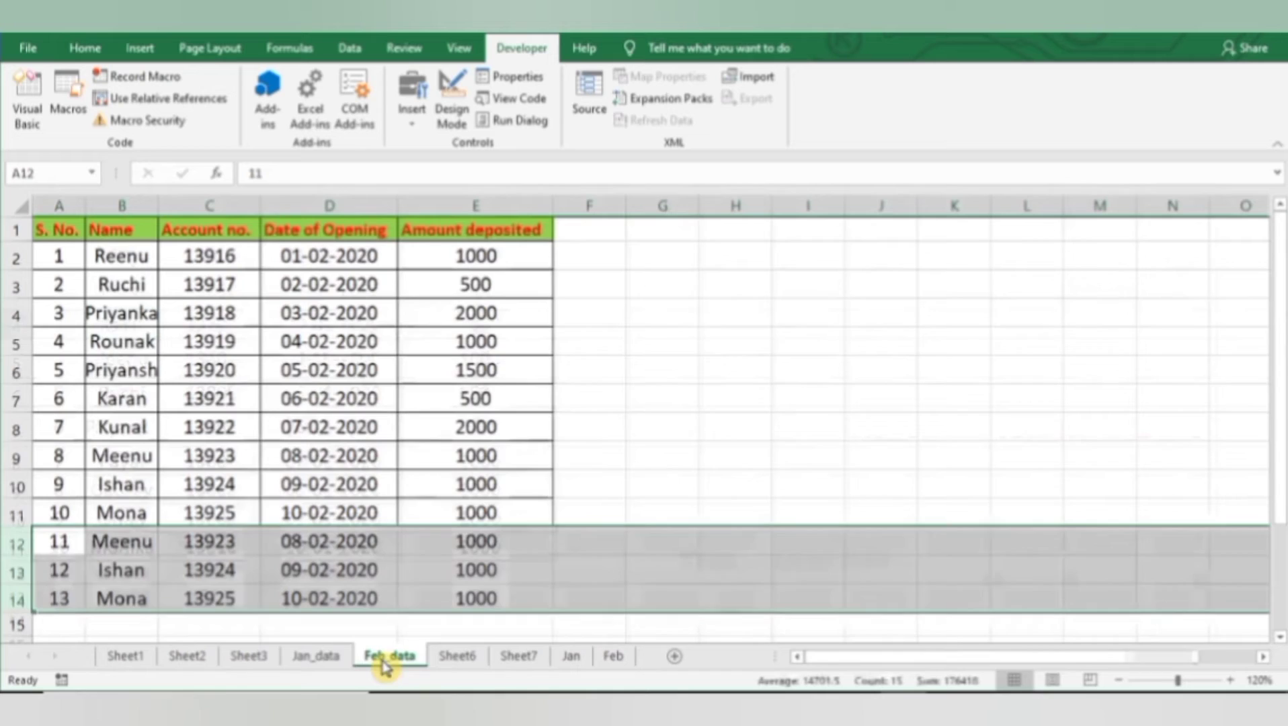
Step: Check where the formatted table starts and ends on Jan_data and Feb_data, beginning from cell A1
{"action": "left_click", "coordinate": [325, 657]}
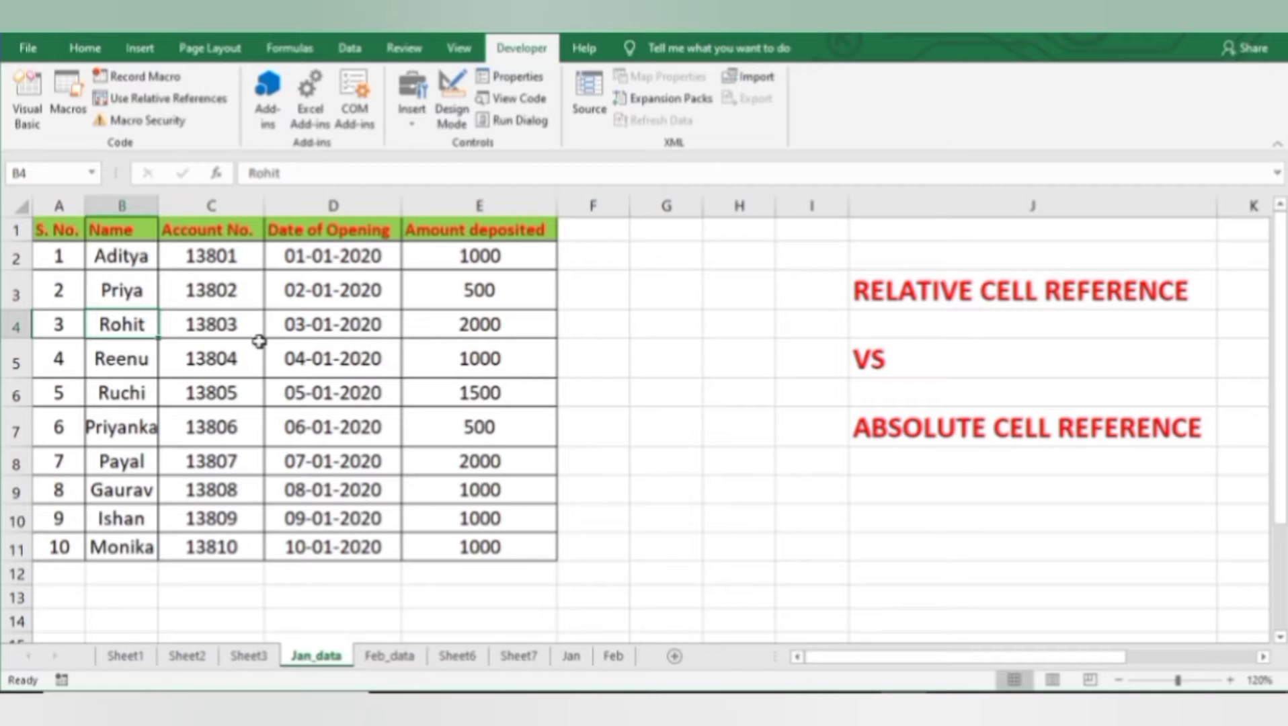
{"action": "left_click", "coordinate": [47, 230]}
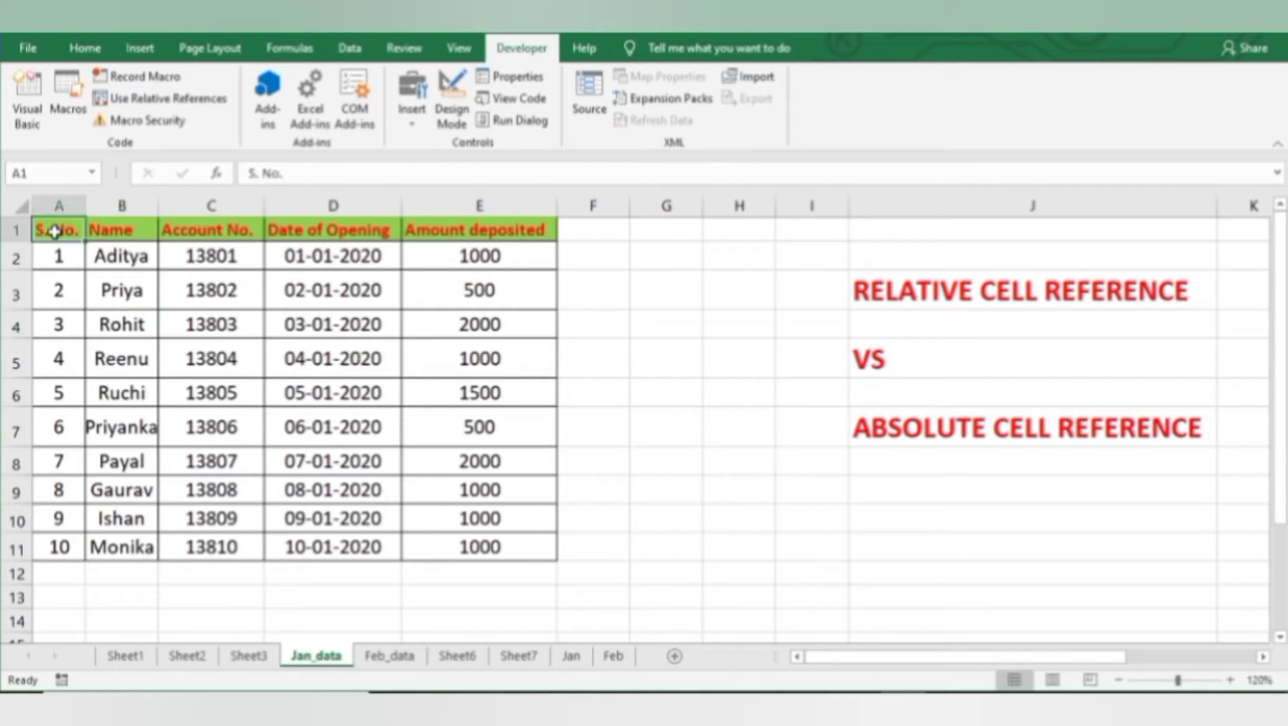
{"action": "left_click", "coordinate": [395, 660]}
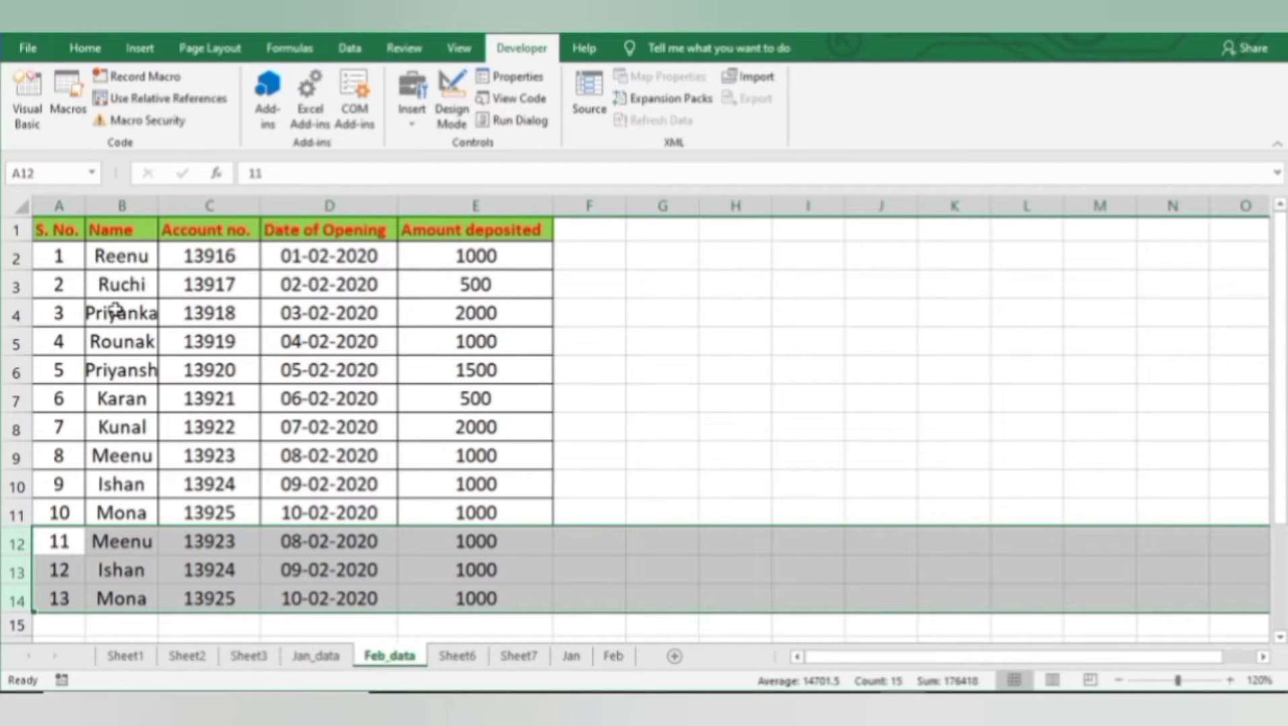
{"action": "left_click", "coordinate": [68, 232]}
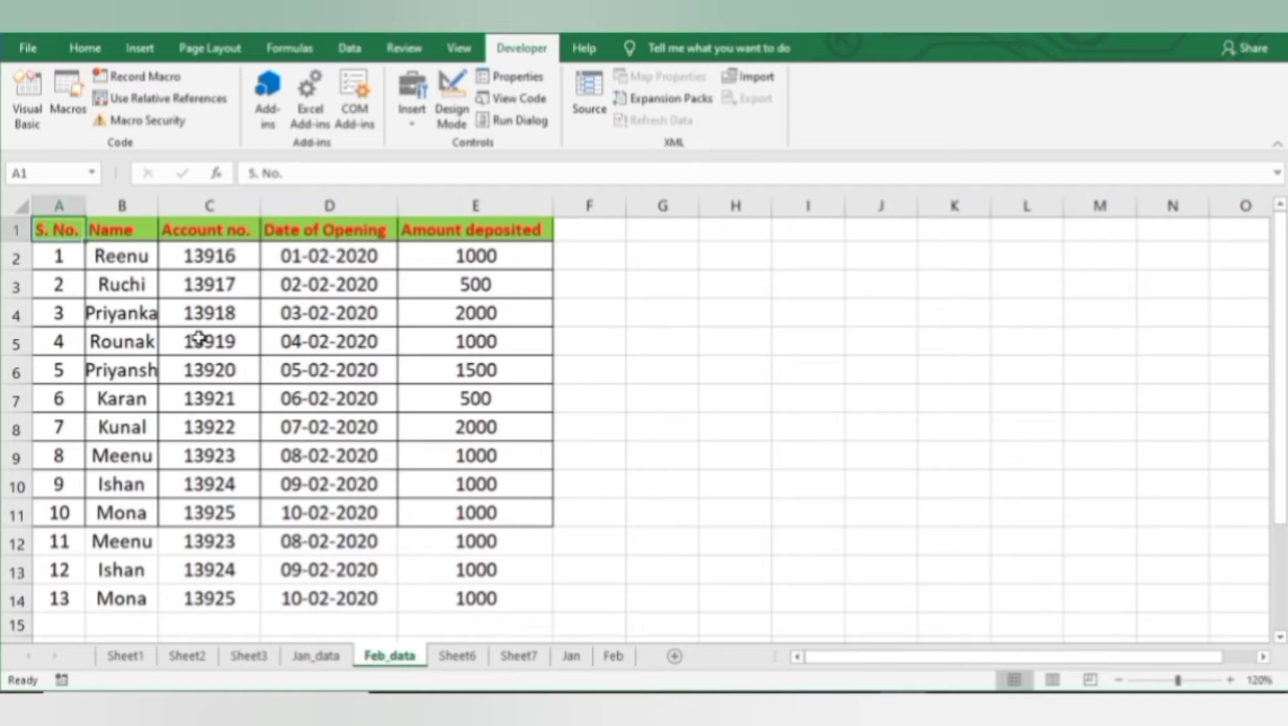
{"action": "left_click", "coordinate": [498, 507]}
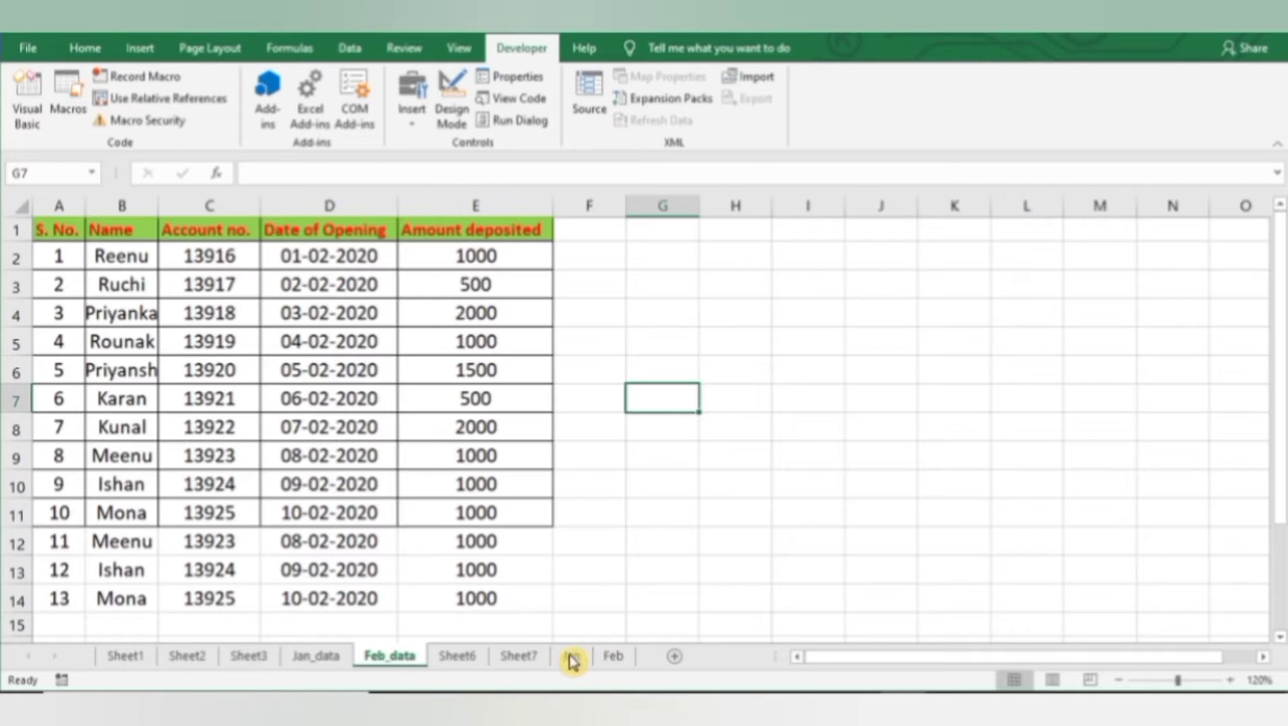
Step: Start recording a macro named Formatting_Relativereference on the Jan sheet
{"action": "left_click", "coordinate": [573, 656]}
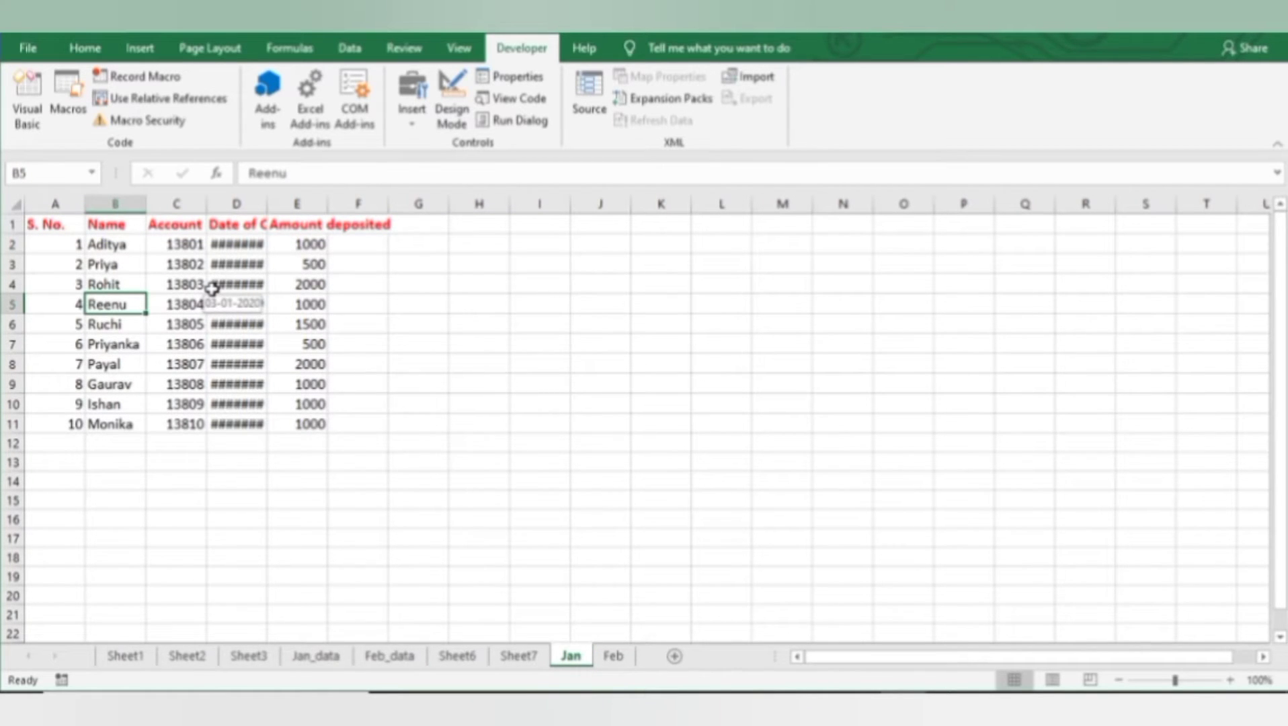
{"action": "left_click", "coordinate": [180, 78]}
{"action": "key", "text": "Return"}
Step: Check the first and last rows of the table on the Jan sheet, rows 1 and 11
{"action": "left_click", "coordinate": [8, 424]}
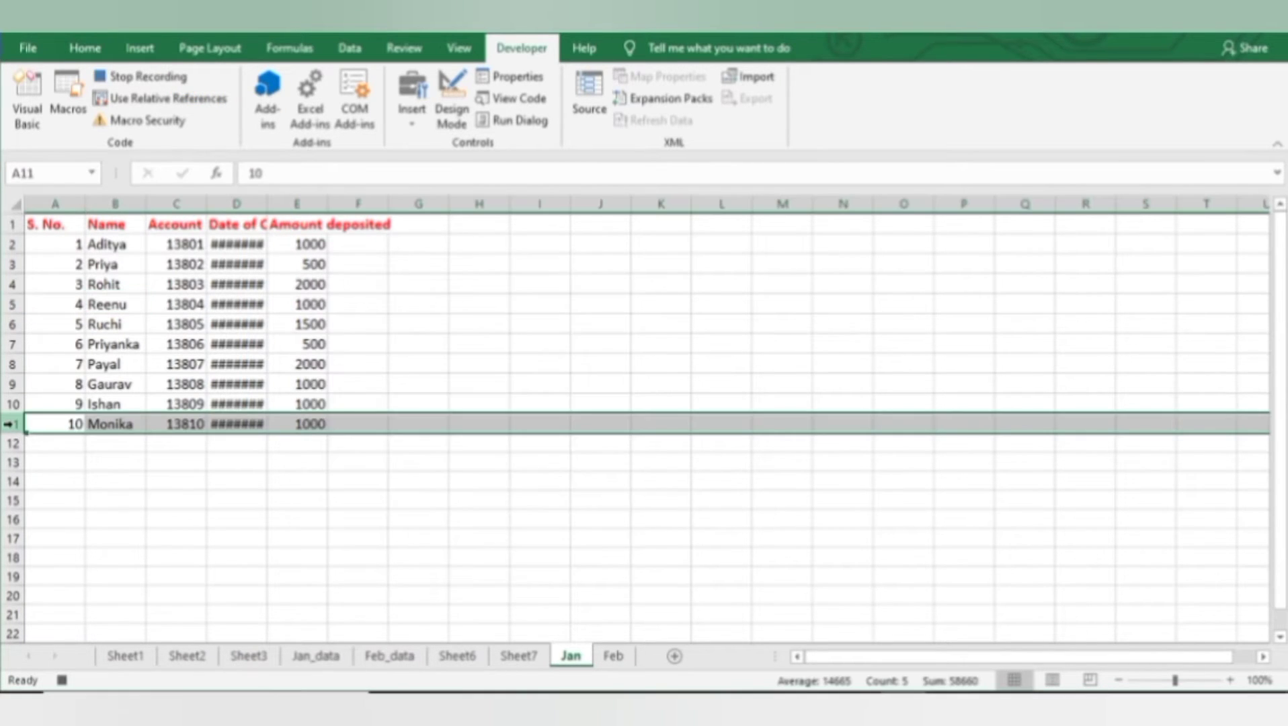
{"action": "left_click", "coordinate": [15, 223]}
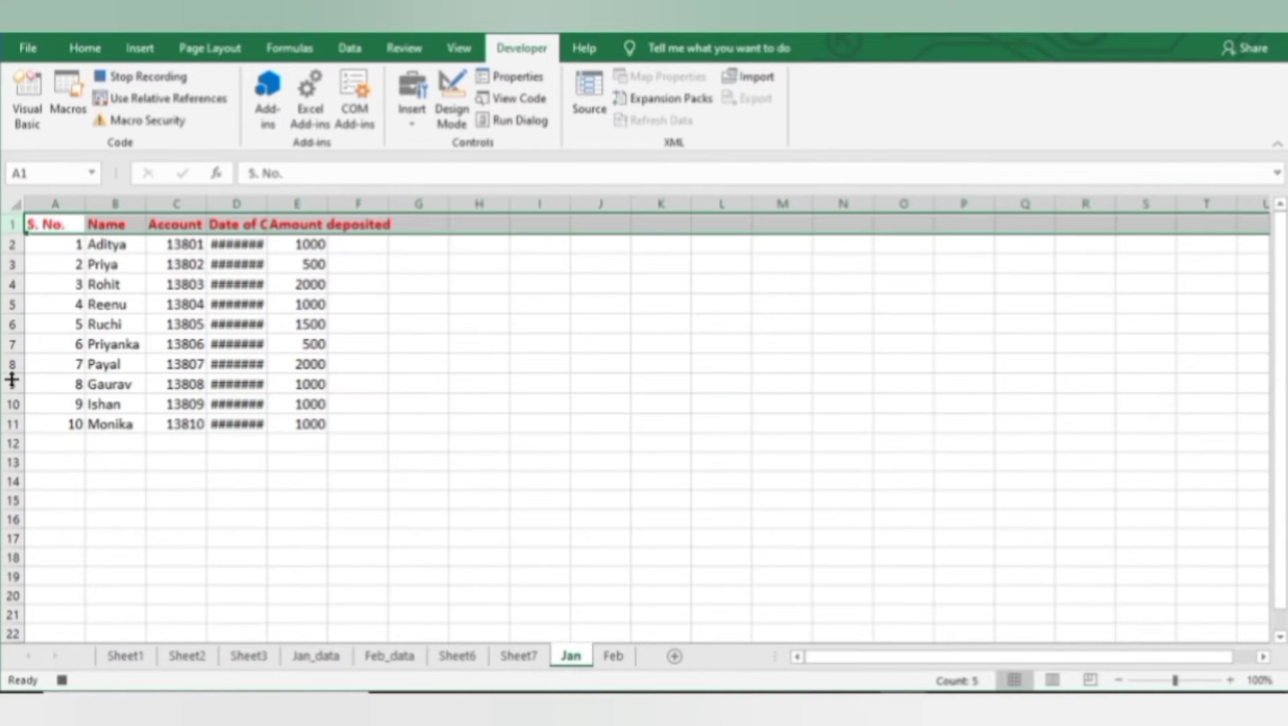
{"action": "left_click", "coordinate": [8, 422]}
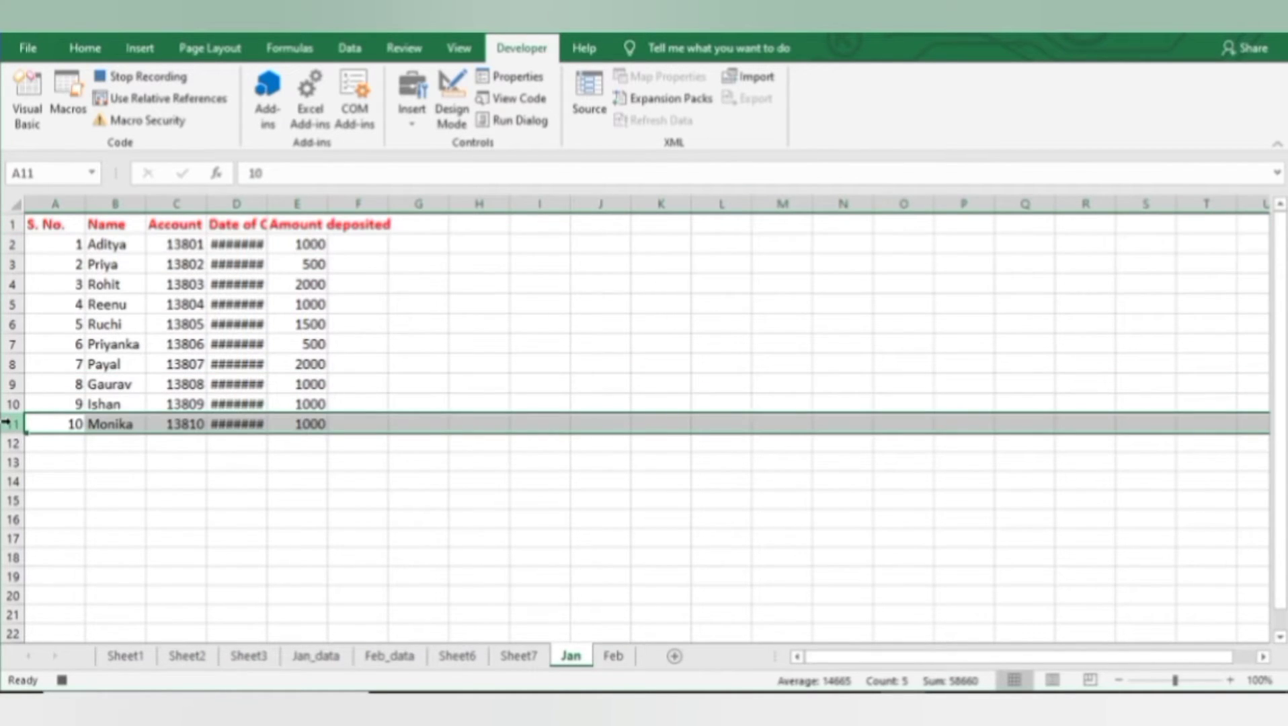
Step: Starting from cell A1, turn on relative references and apply all borders to the whole table down to row 11
{"action": "left_click", "coordinate": [66, 220]}
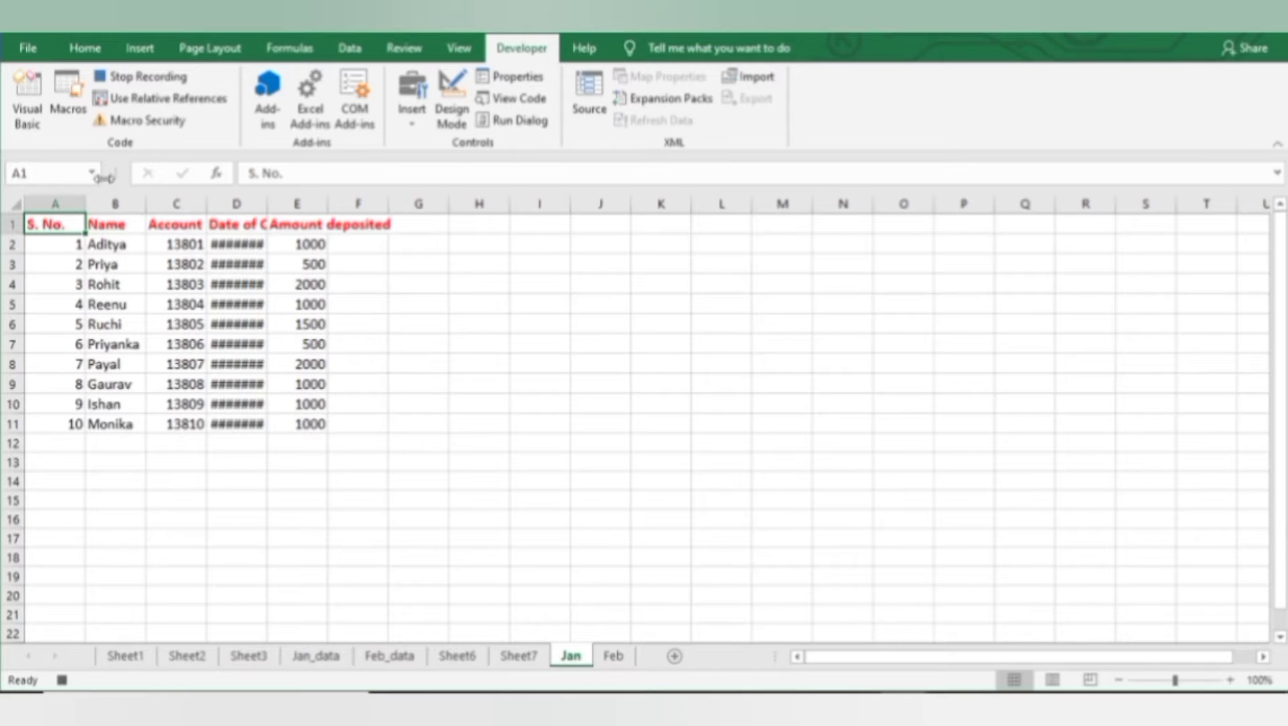
{"action": "left_click", "coordinate": [201, 101]}
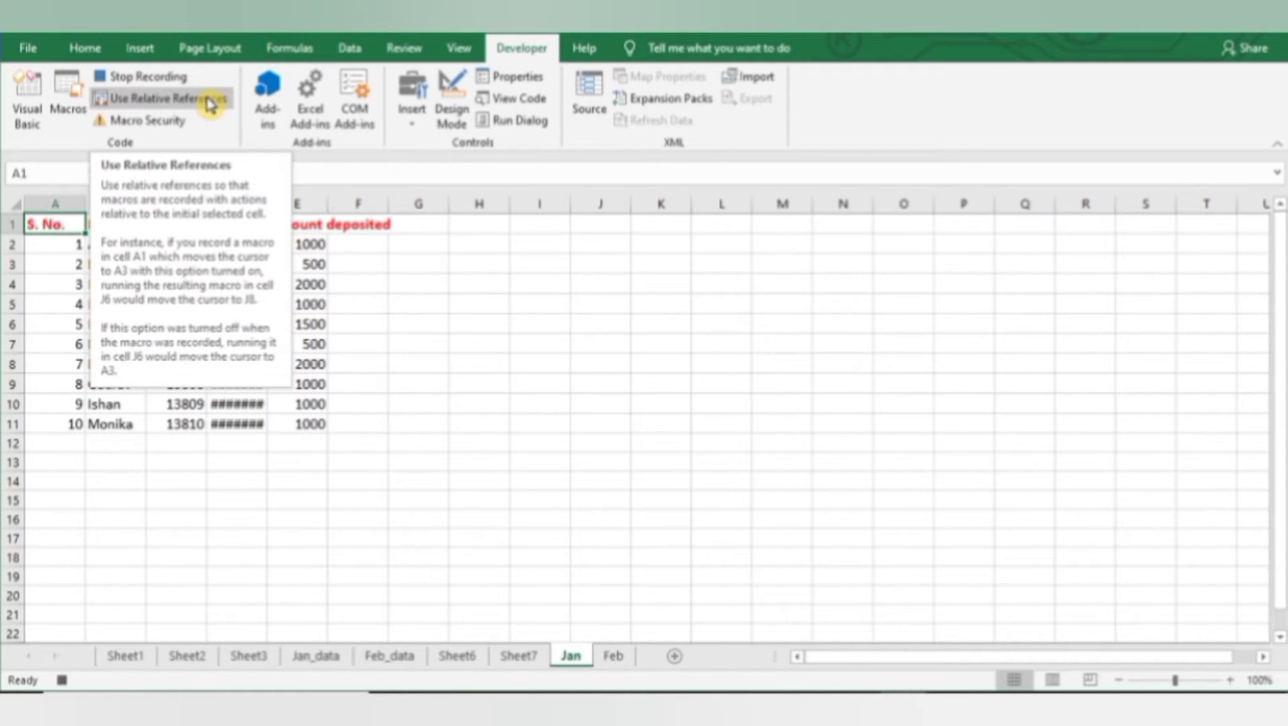
{"action": "left_click", "coordinate": [211, 104]}
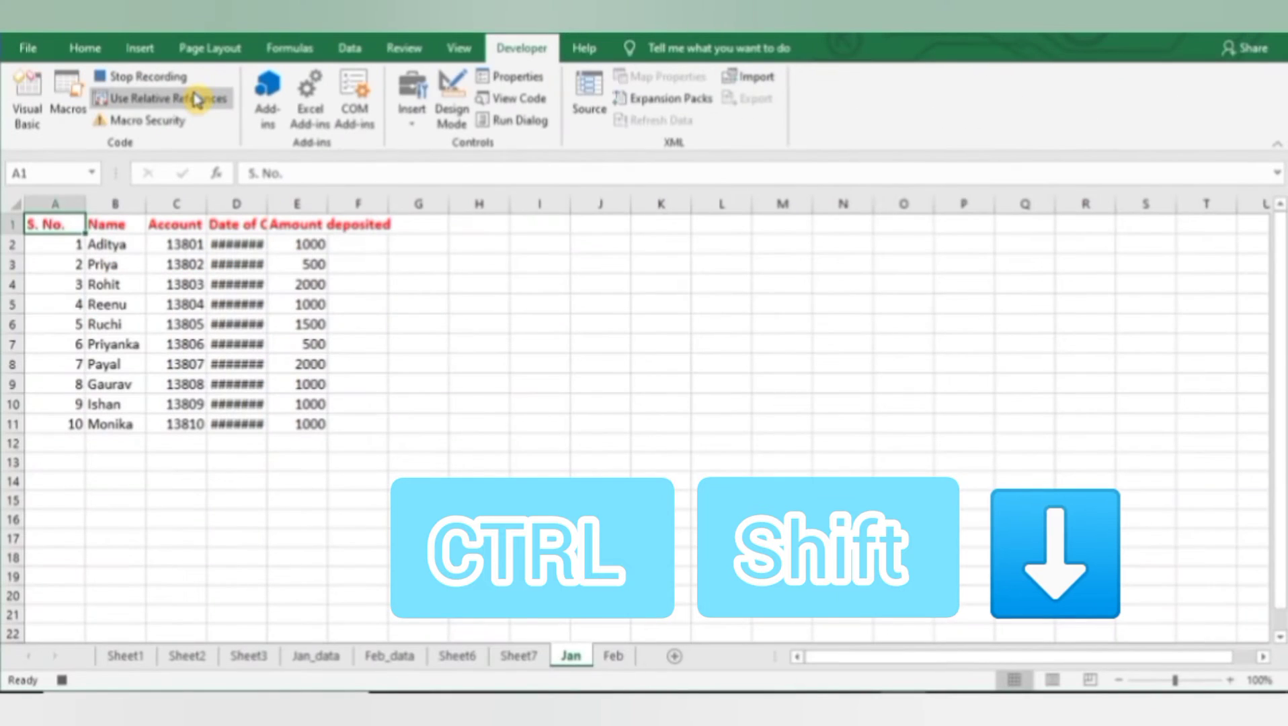
{"action": "key", "text": "ctrl+shift+Down"}
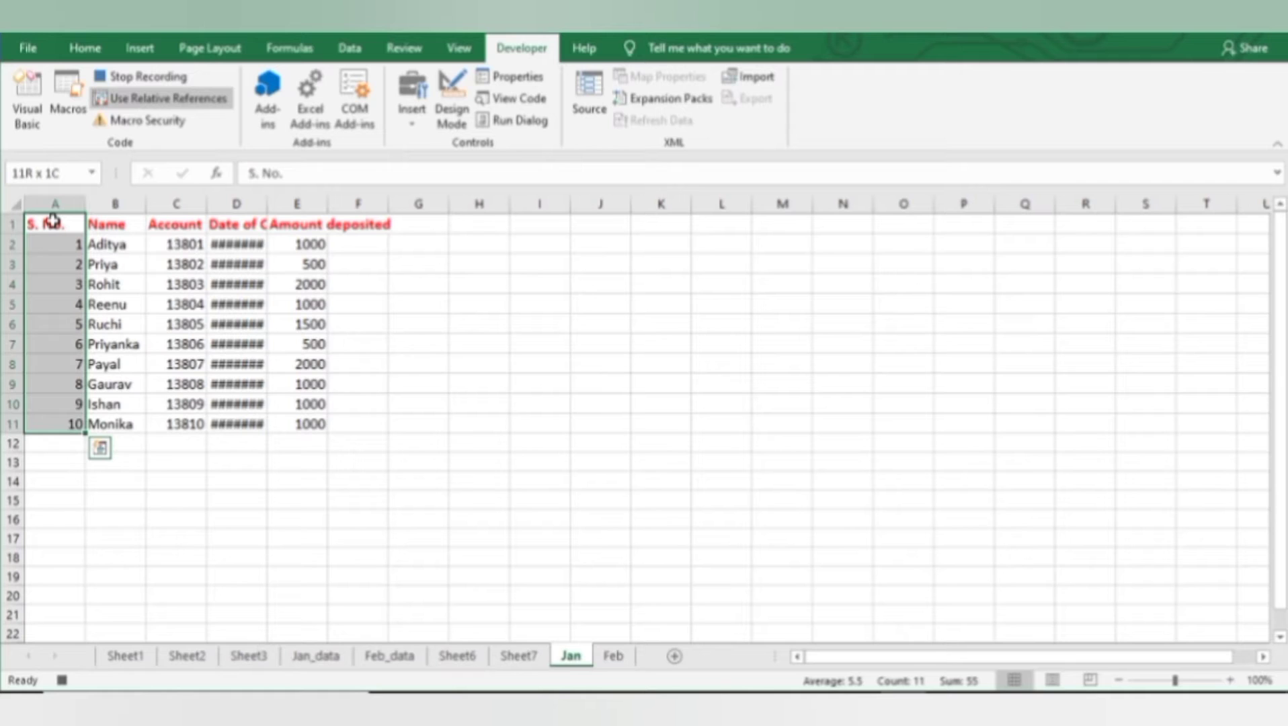
{"action": "key", "text": "ctrl+shift+Right"}
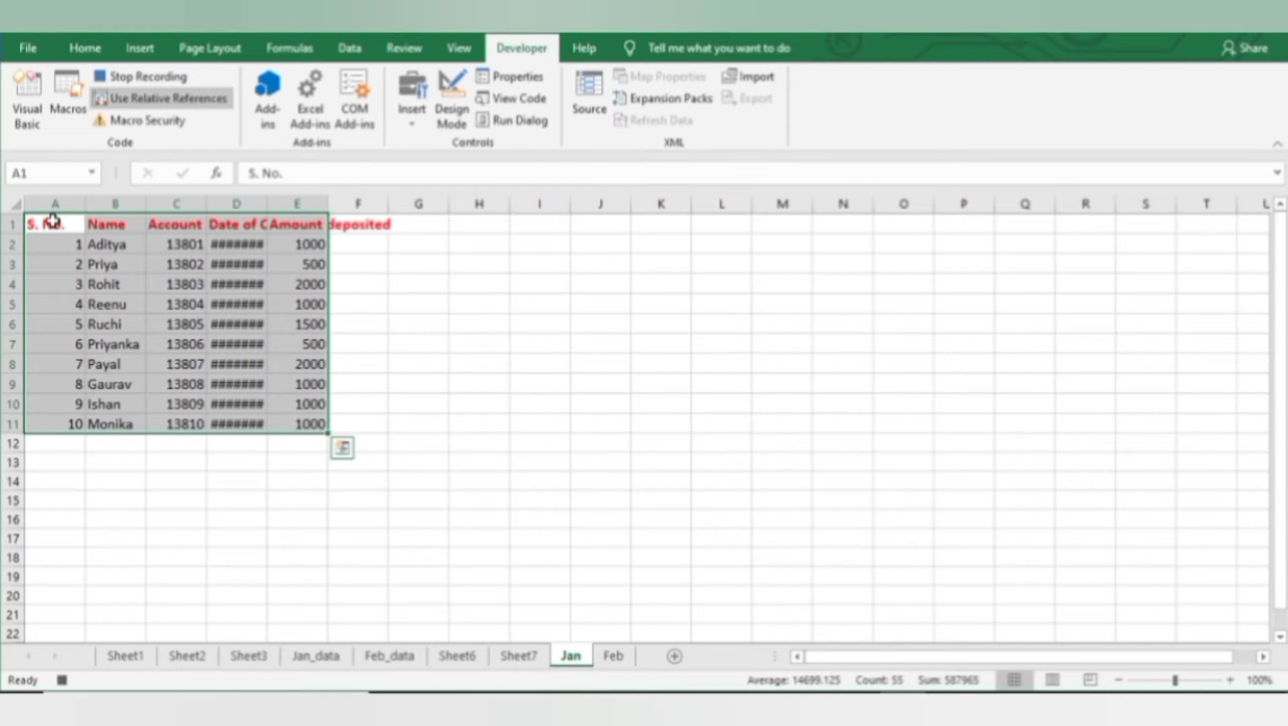
{"action": "left_click", "coordinate": [94, 47]}
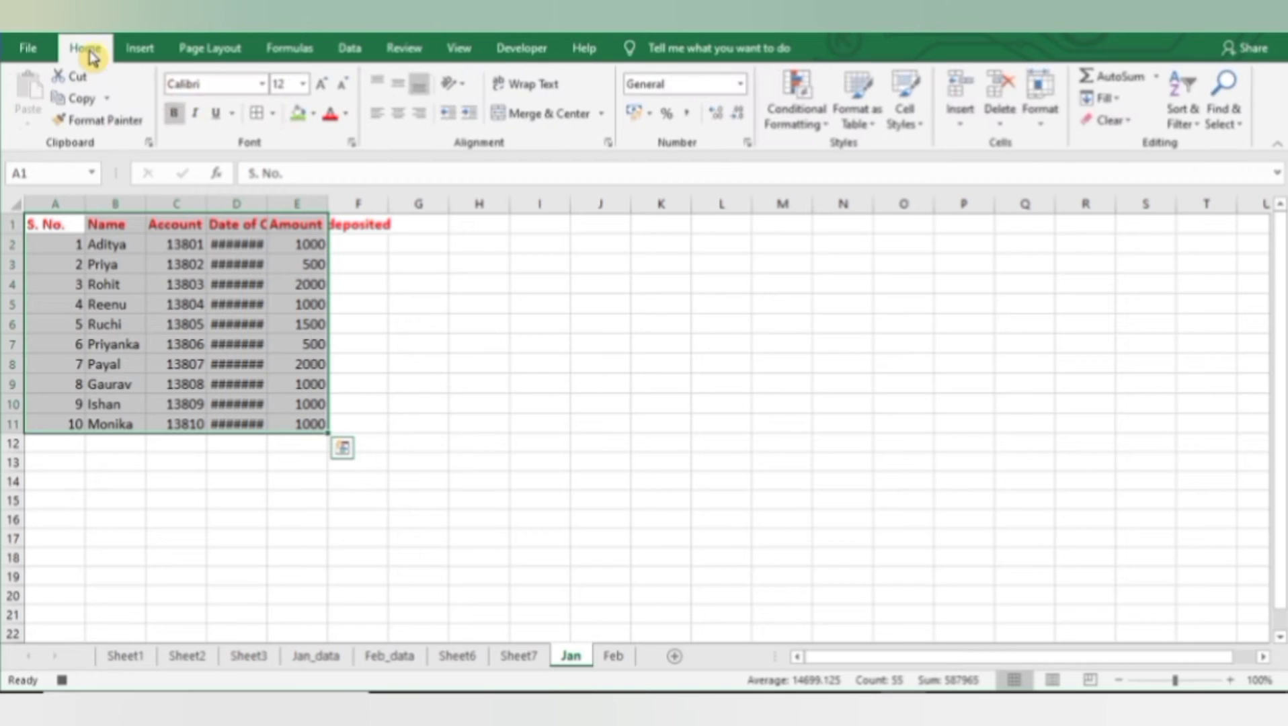
{"action": "left_click", "coordinate": [259, 114]}
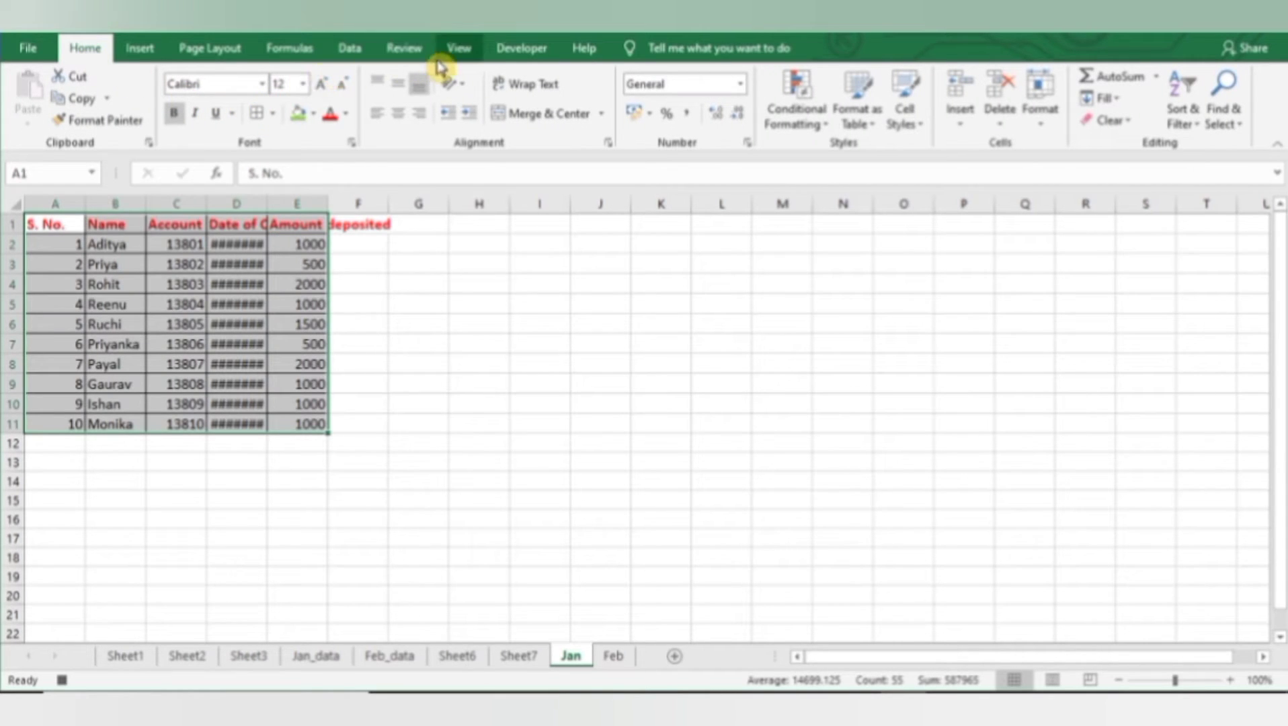
Step: Select cell A1 with relative references off, turn them back on, and fill the header row A1:E1 green
{"action": "left_click", "coordinate": [522, 50]}
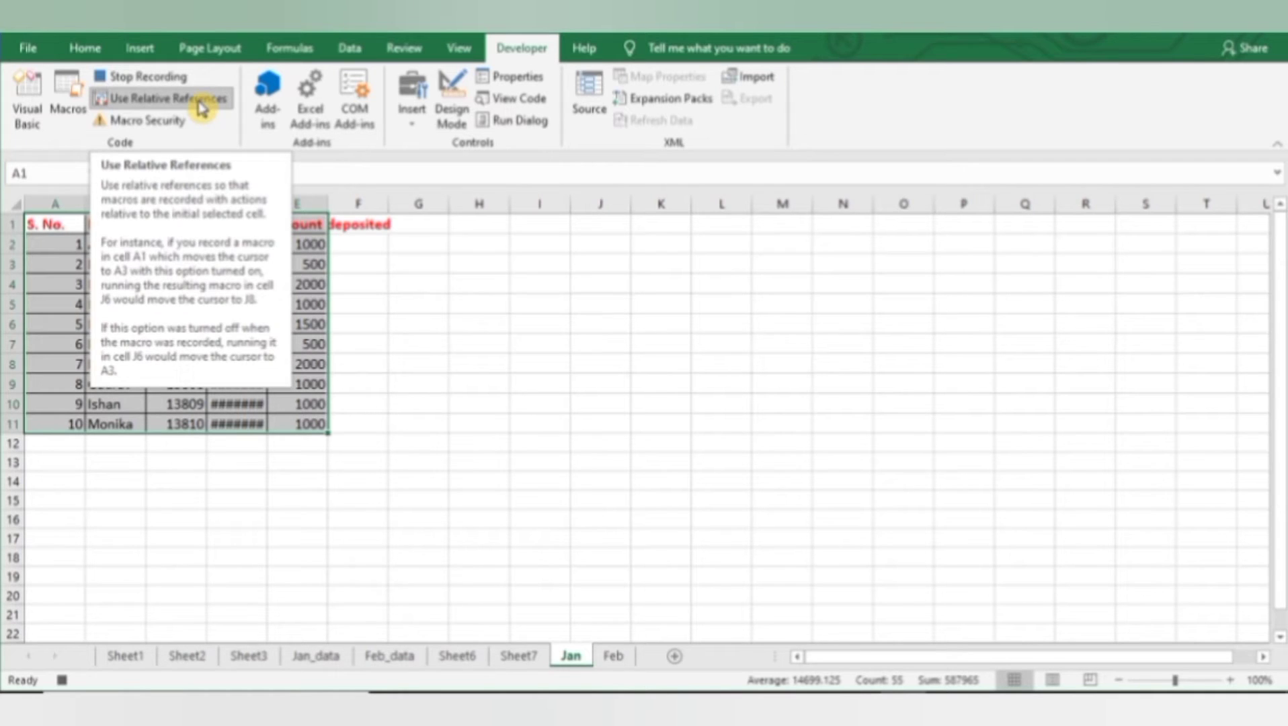
{"action": "left_click", "coordinate": [63, 226]}
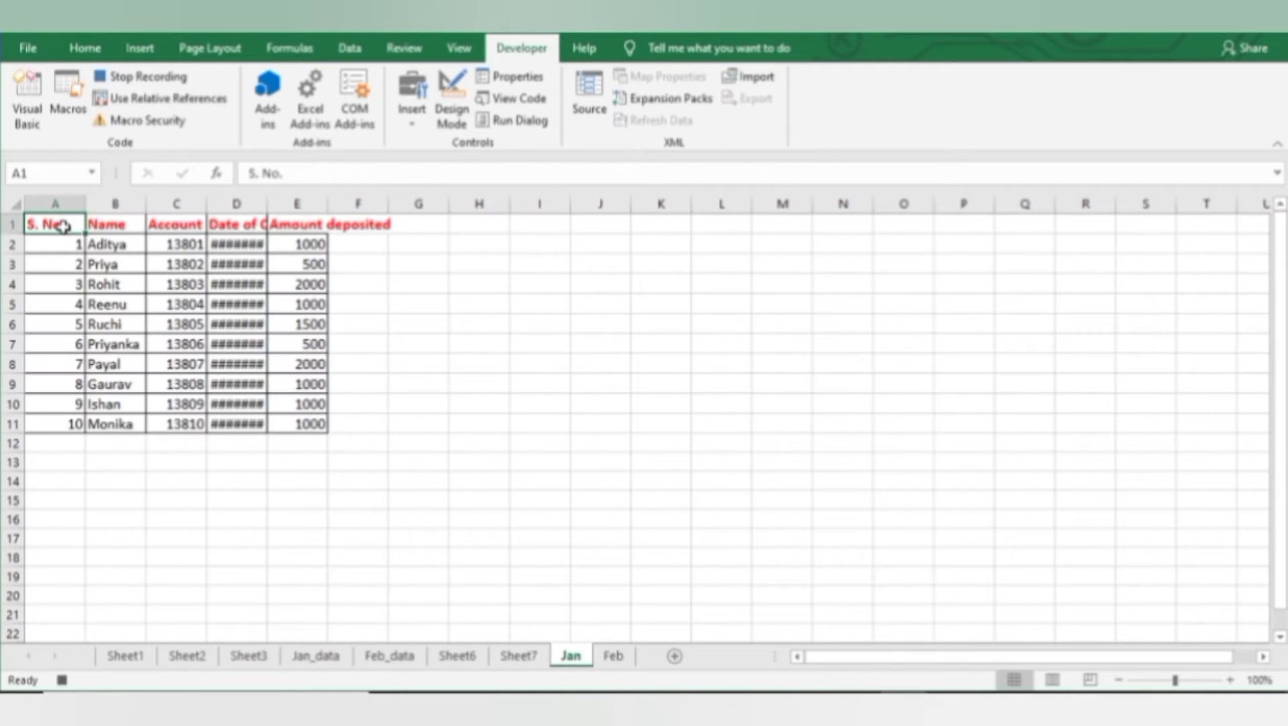
{"action": "left_click", "coordinate": [178, 101]}
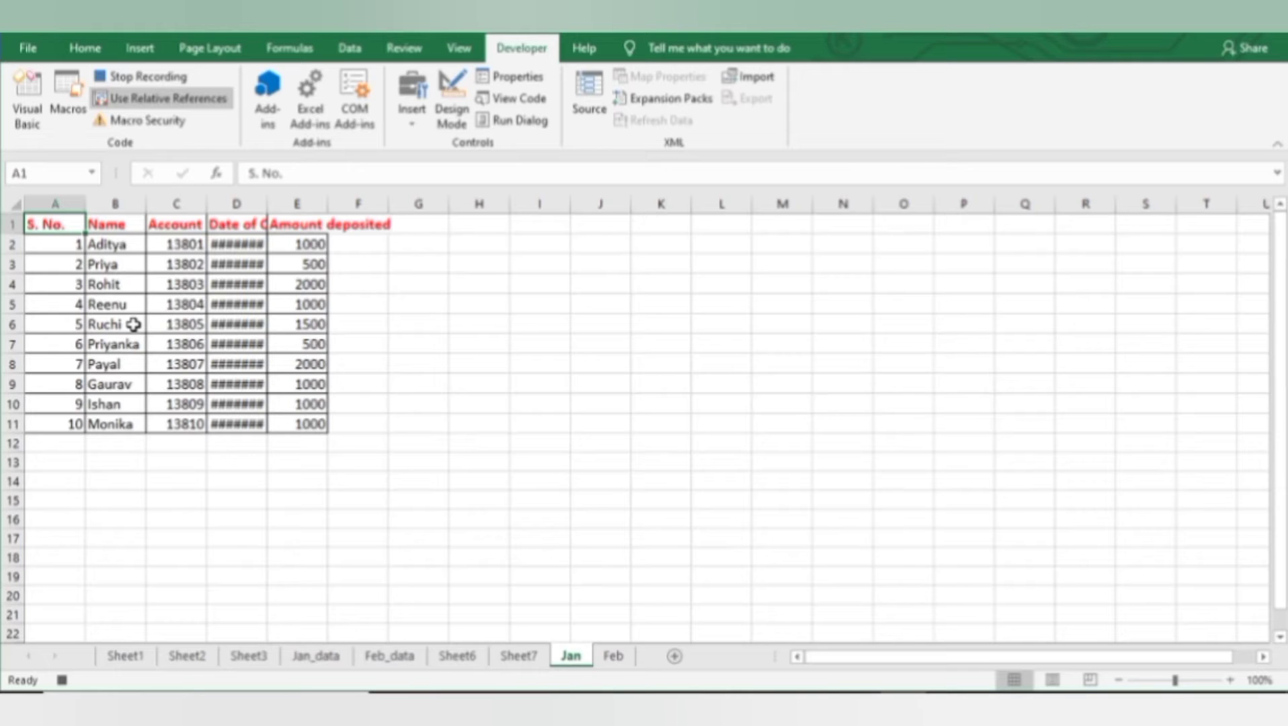
{"action": "key", "text": "ctrl+shift+Right"}
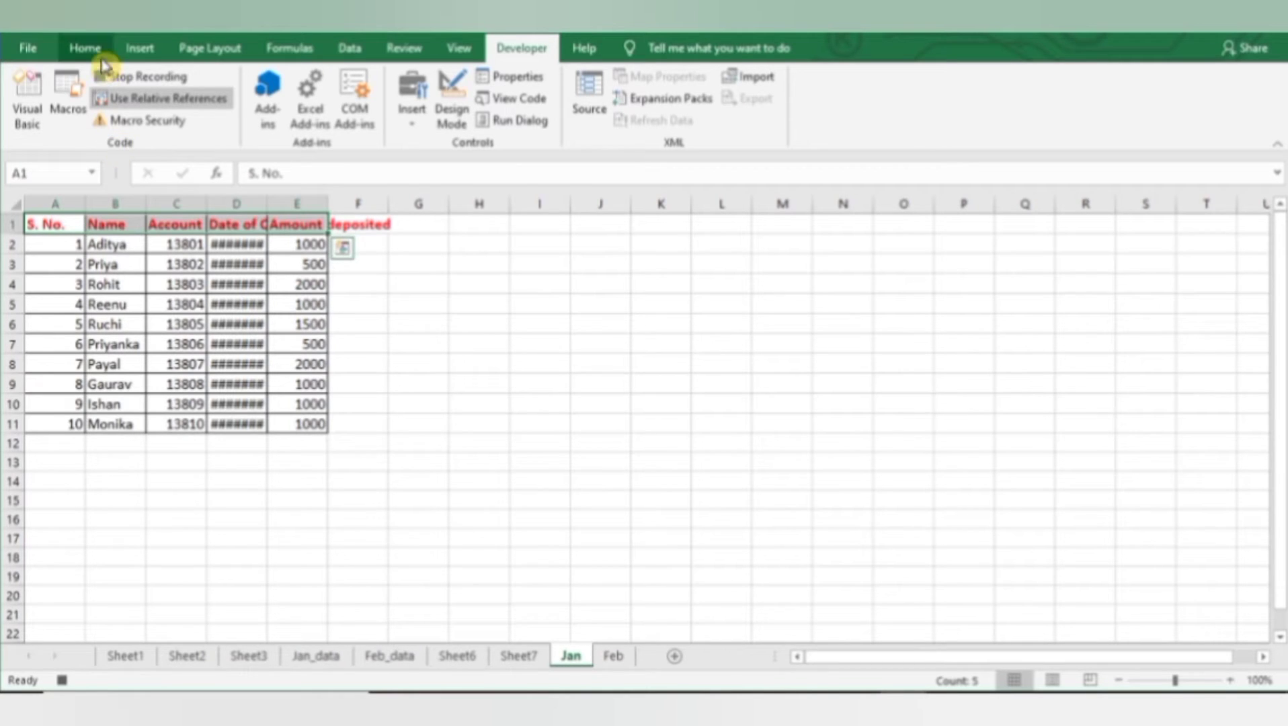
{"action": "left_click", "coordinate": [85, 48]}
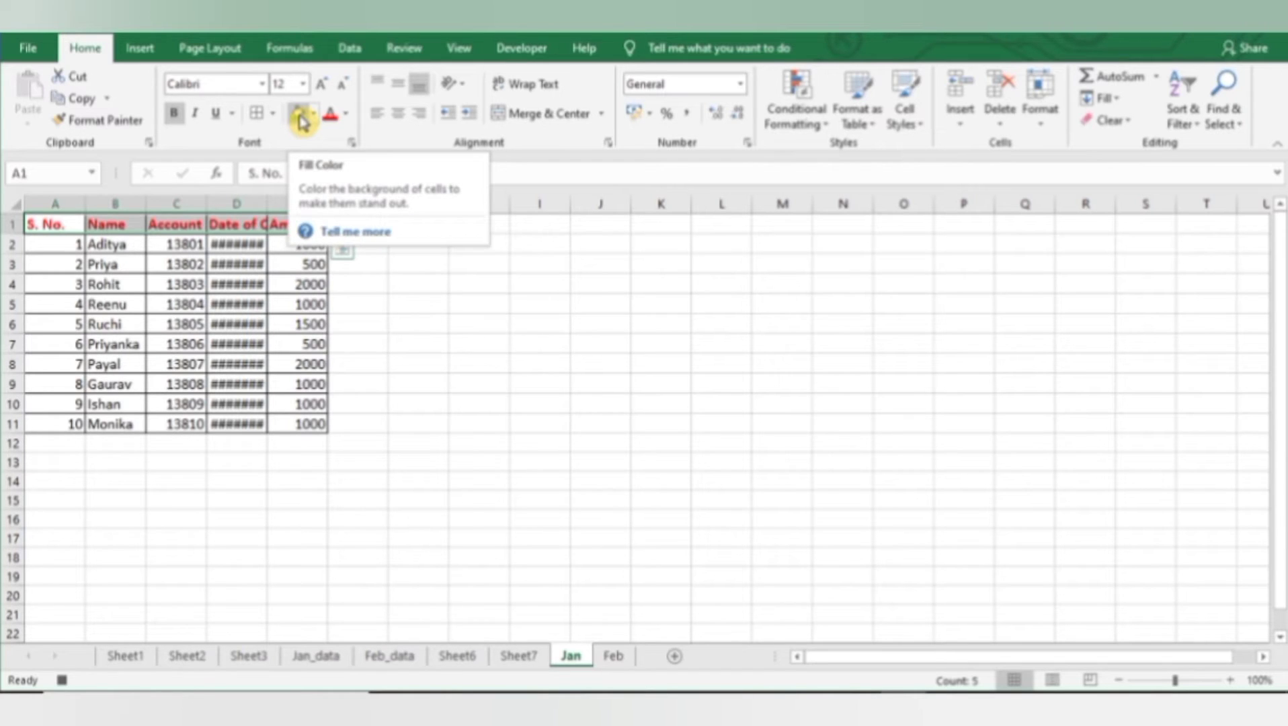
{"action": "left_click", "coordinate": [300, 118]}
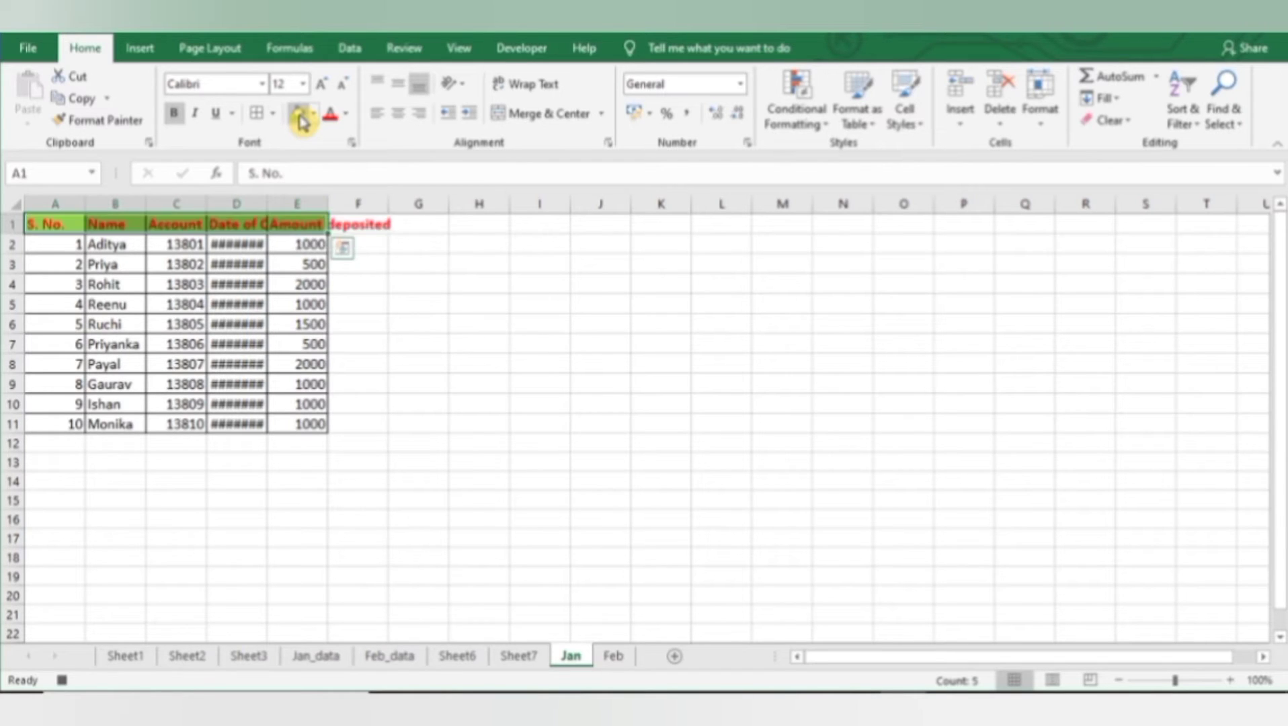
Step: Return to cell A1, turn relative references back on, and set the whole table's font size to 16
{"action": "left_click", "coordinate": [58, 219]}
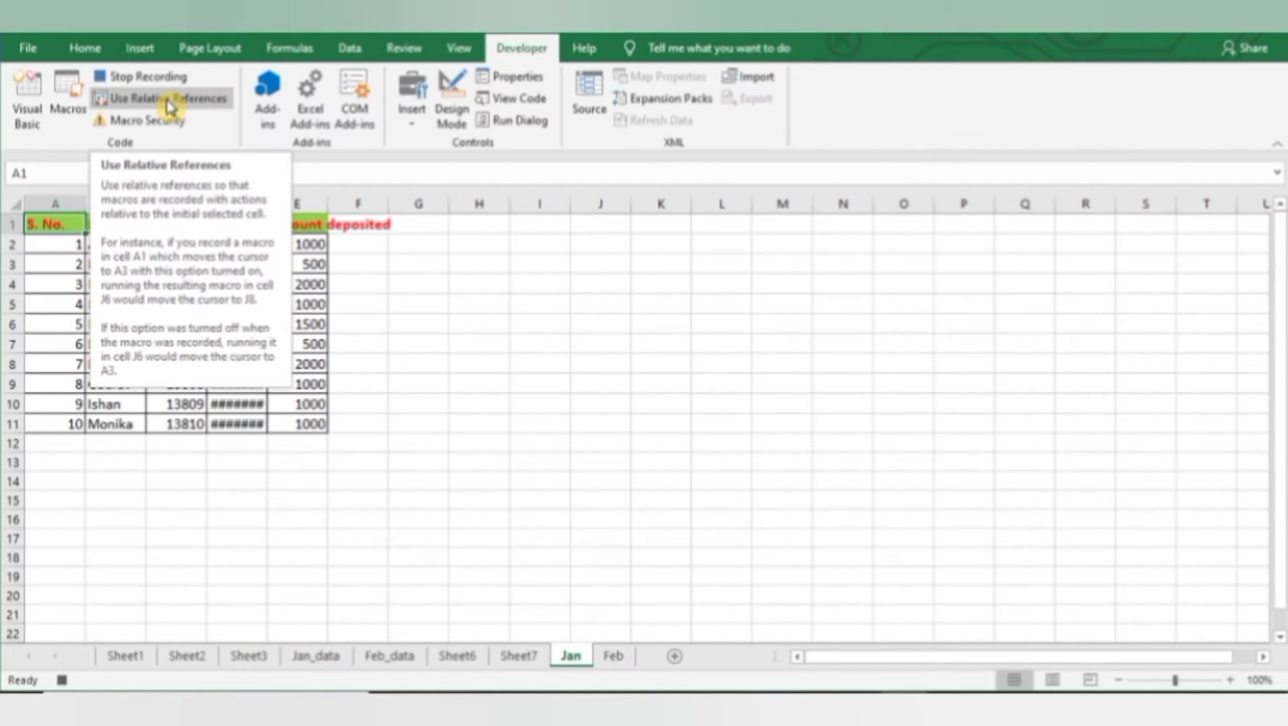
{"action": "left_click", "coordinate": [168, 101]}
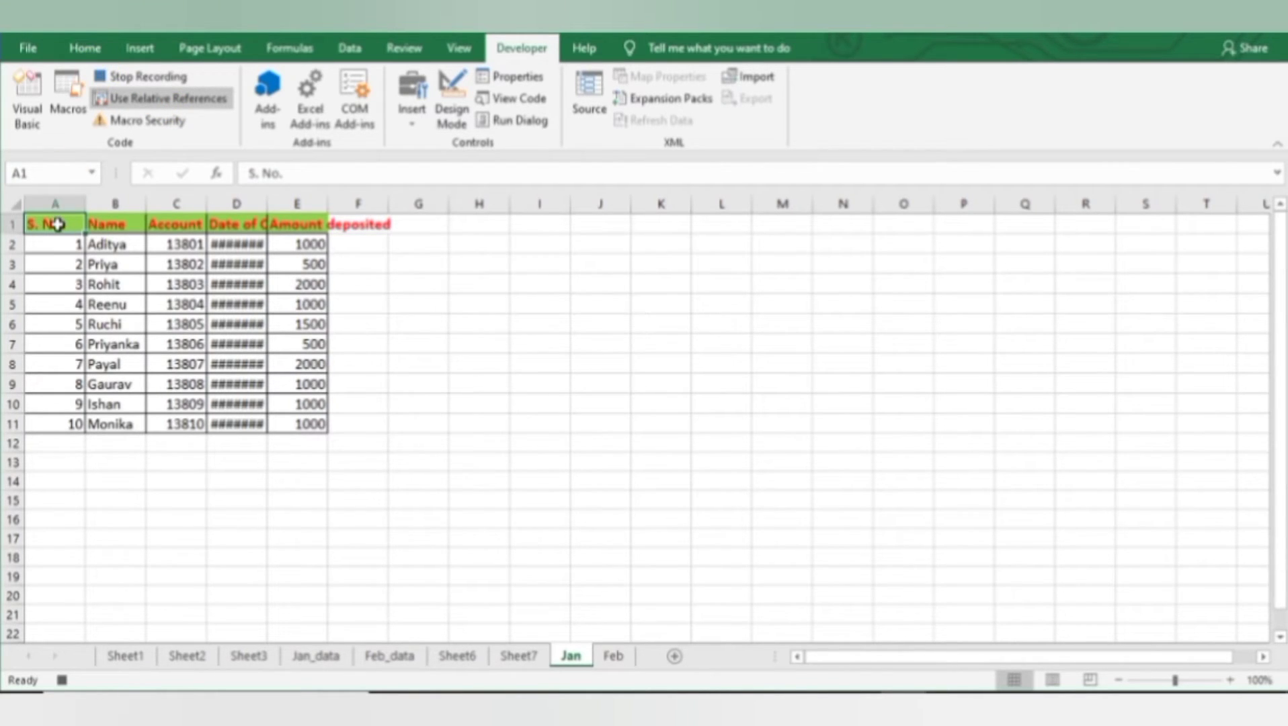
{"action": "key", "text": "ctrl+shift+Down"}
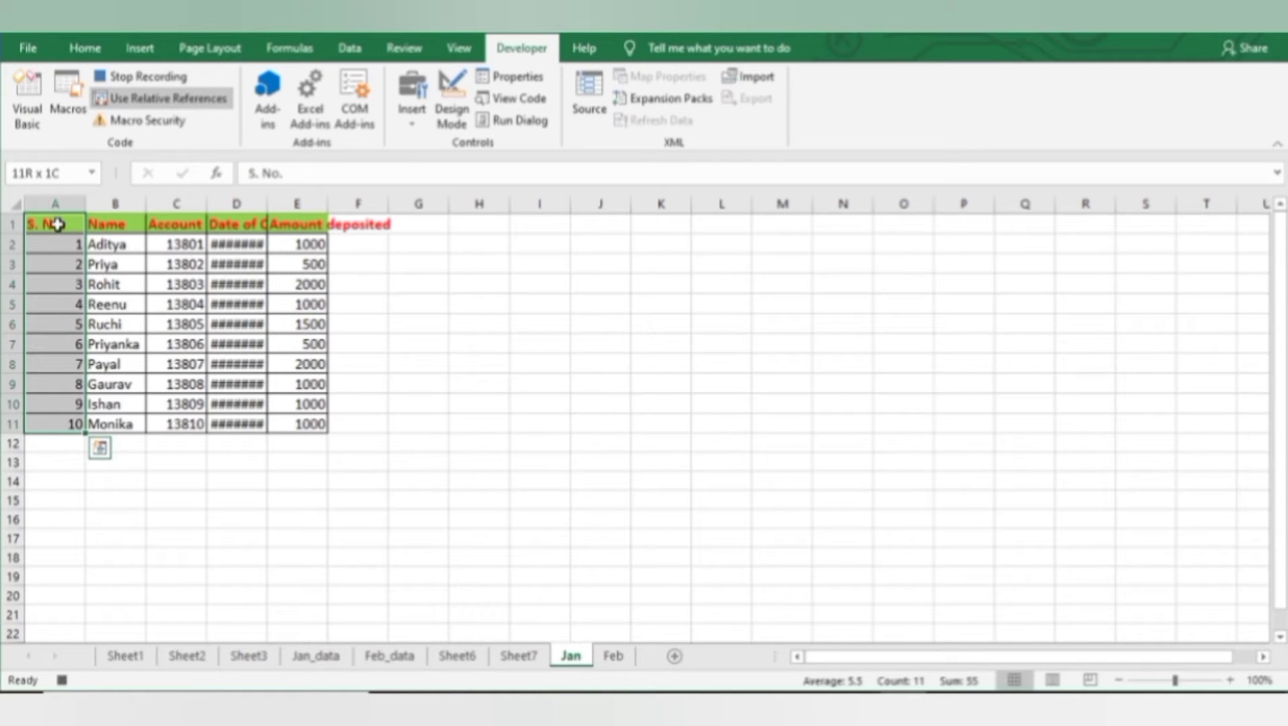
{"action": "key", "text": "ctrl+shift+Right"}
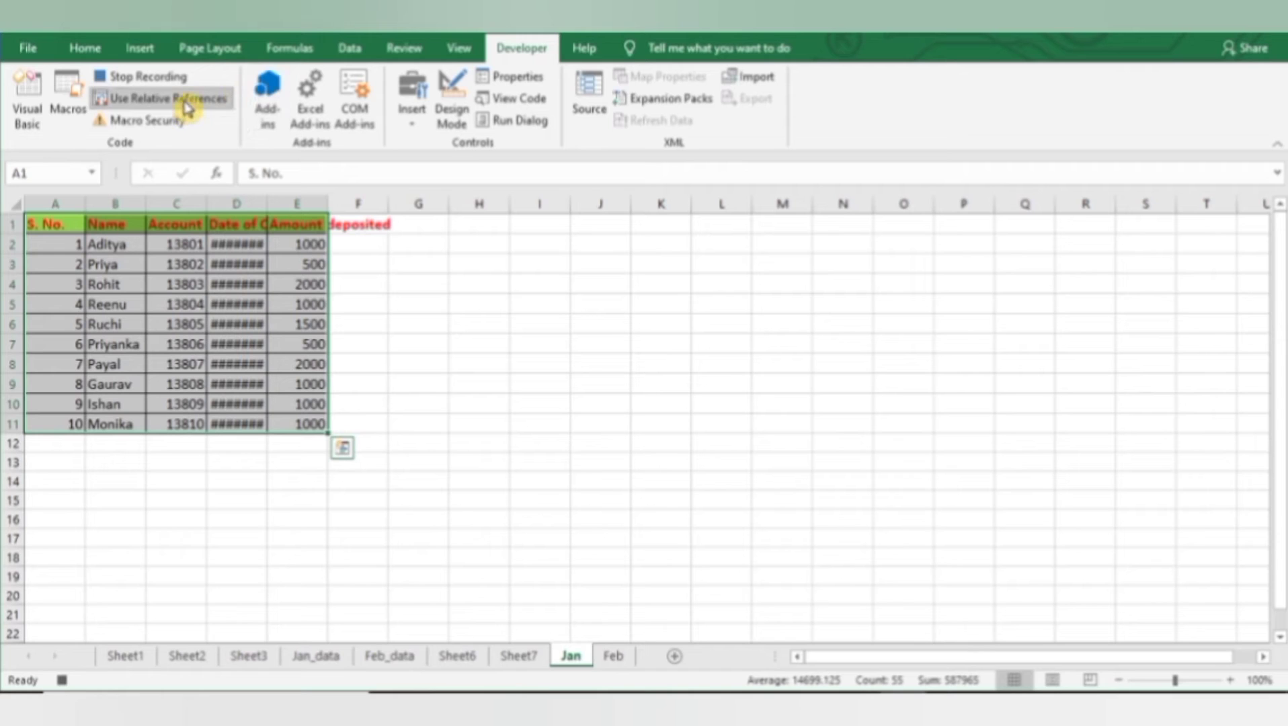
{"action": "left_click", "coordinate": [84, 48]}
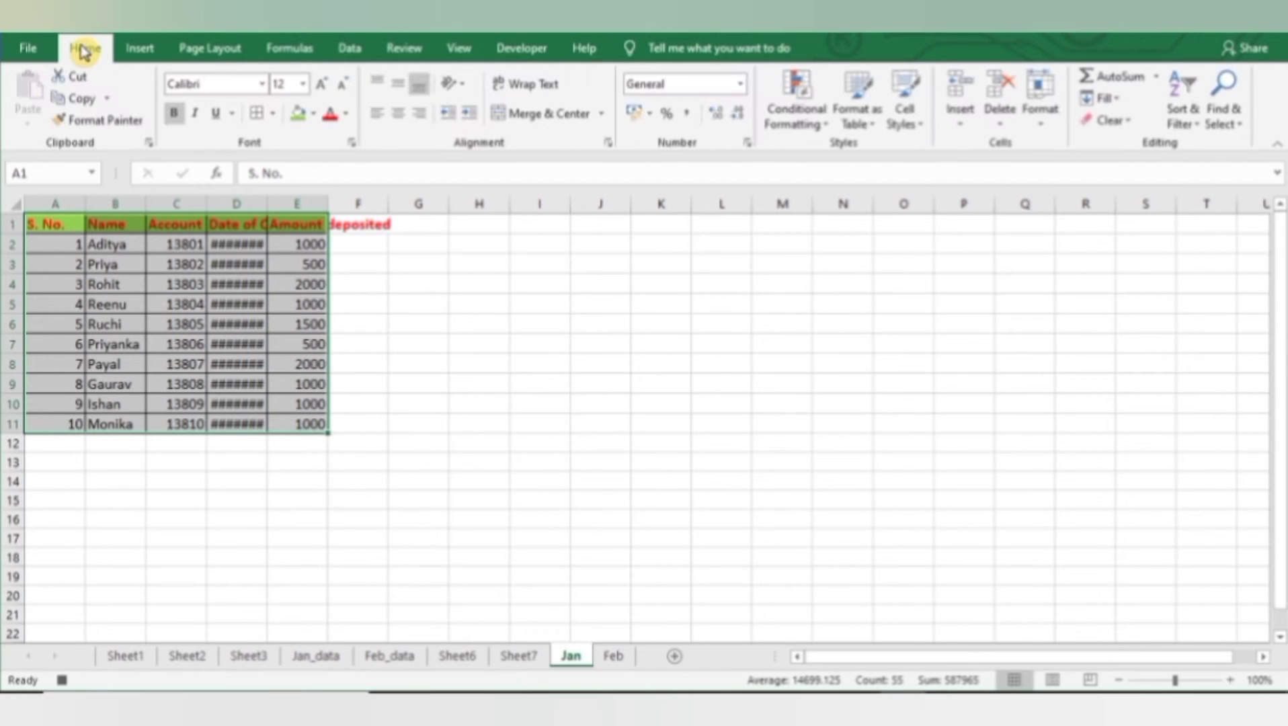
{"action": "left_click", "coordinate": [320, 94]}
{"action": "left_click", "coordinate": [320, 94]}
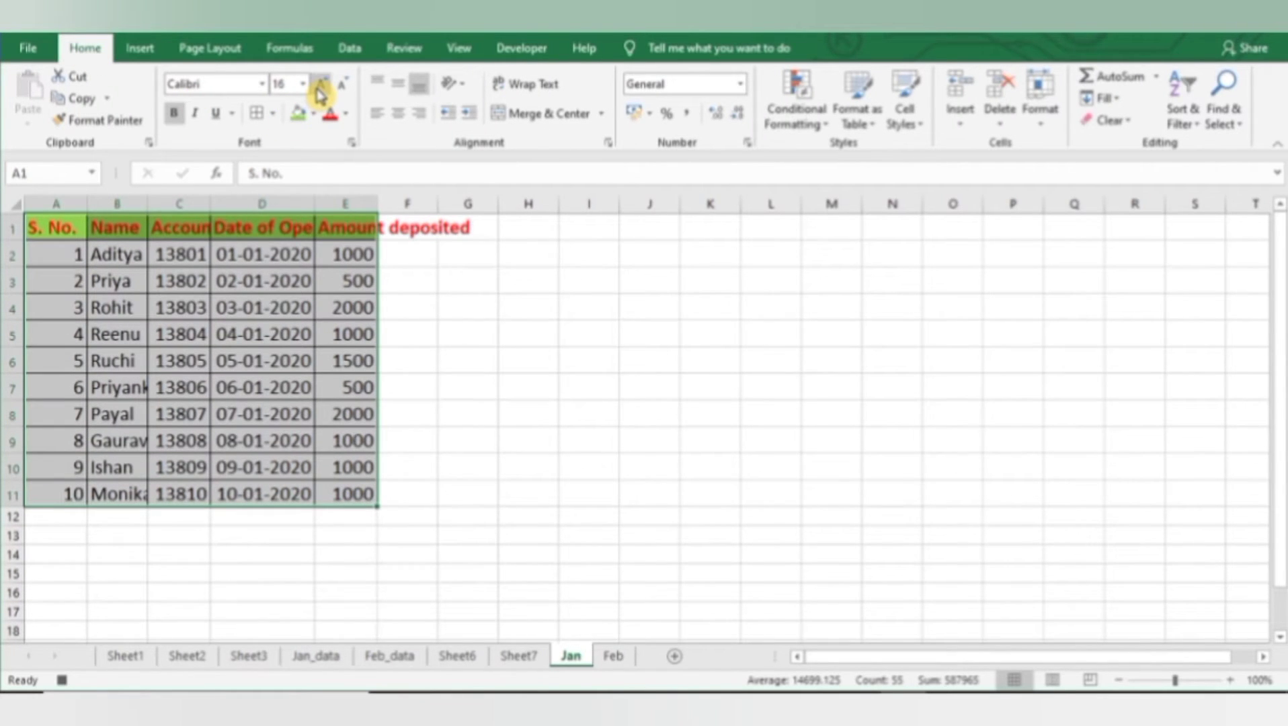
Step: Make the whole table bold in Arial and centre its cell contents
{"action": "left_click", "coordinate": [179, 114]}
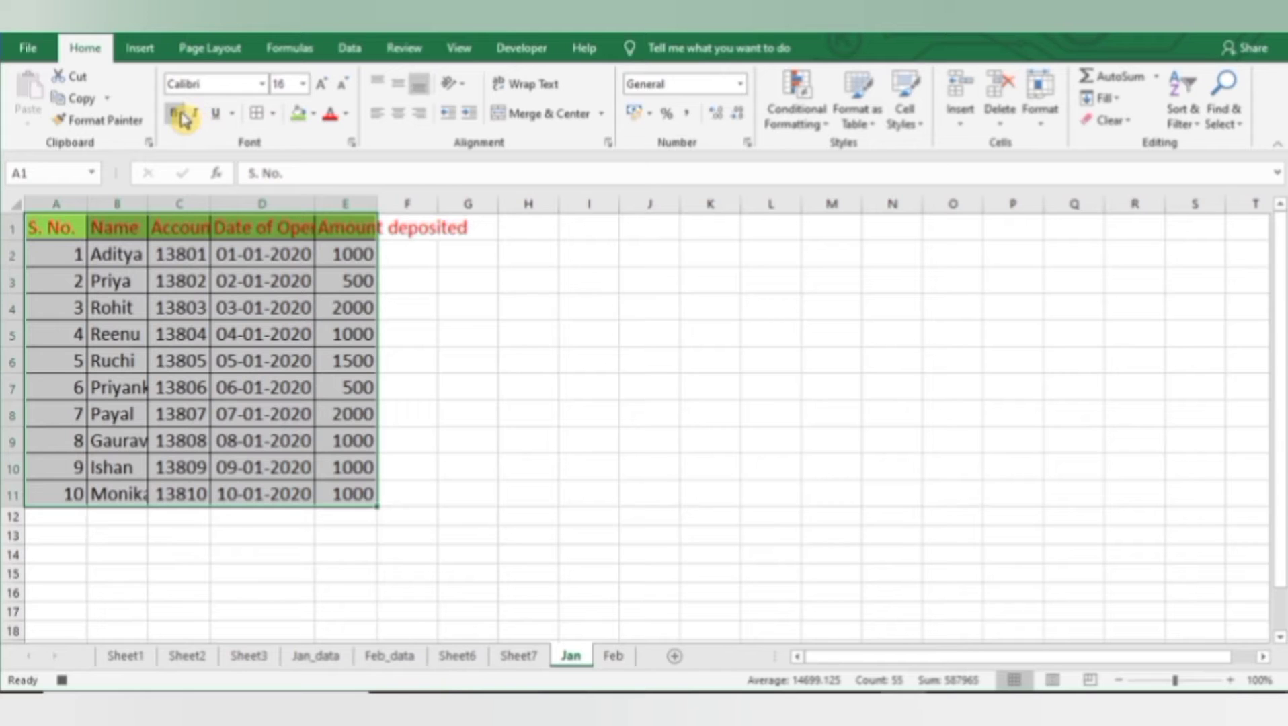
{"action": "left_click", "coordinate": [180, 115]}
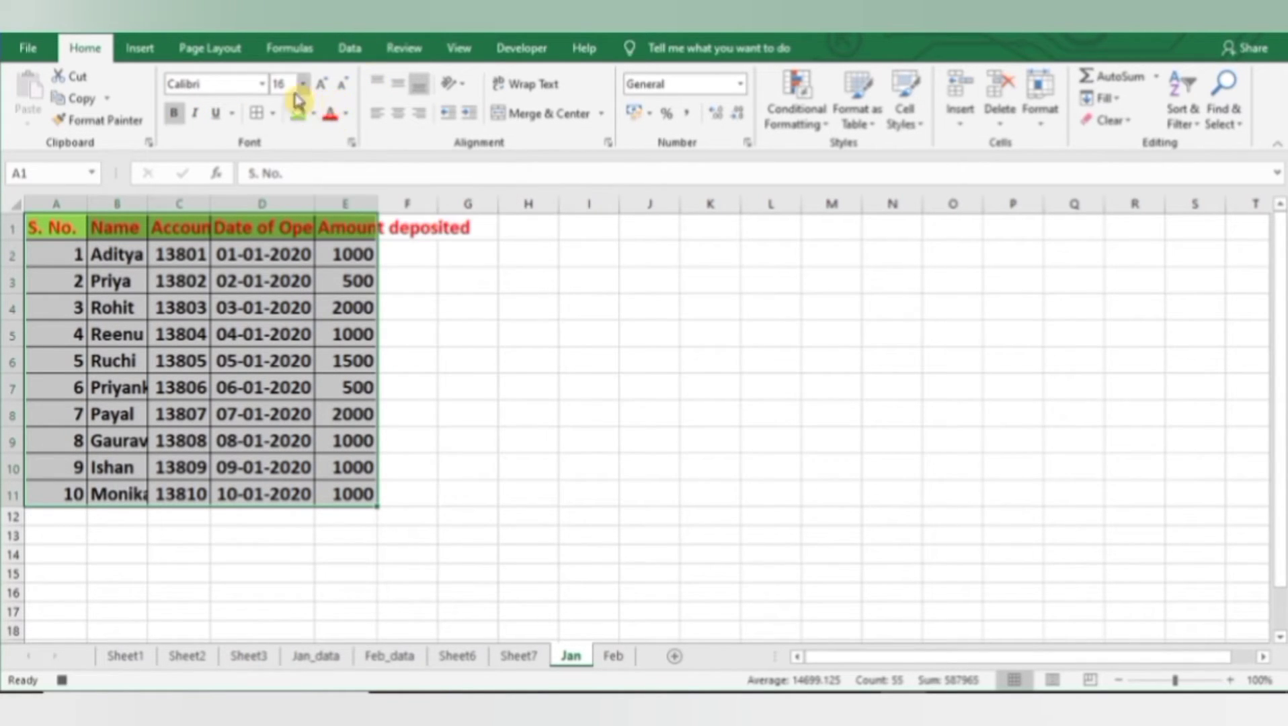
{"action": "left_click", "coordinate": [262, 83]}
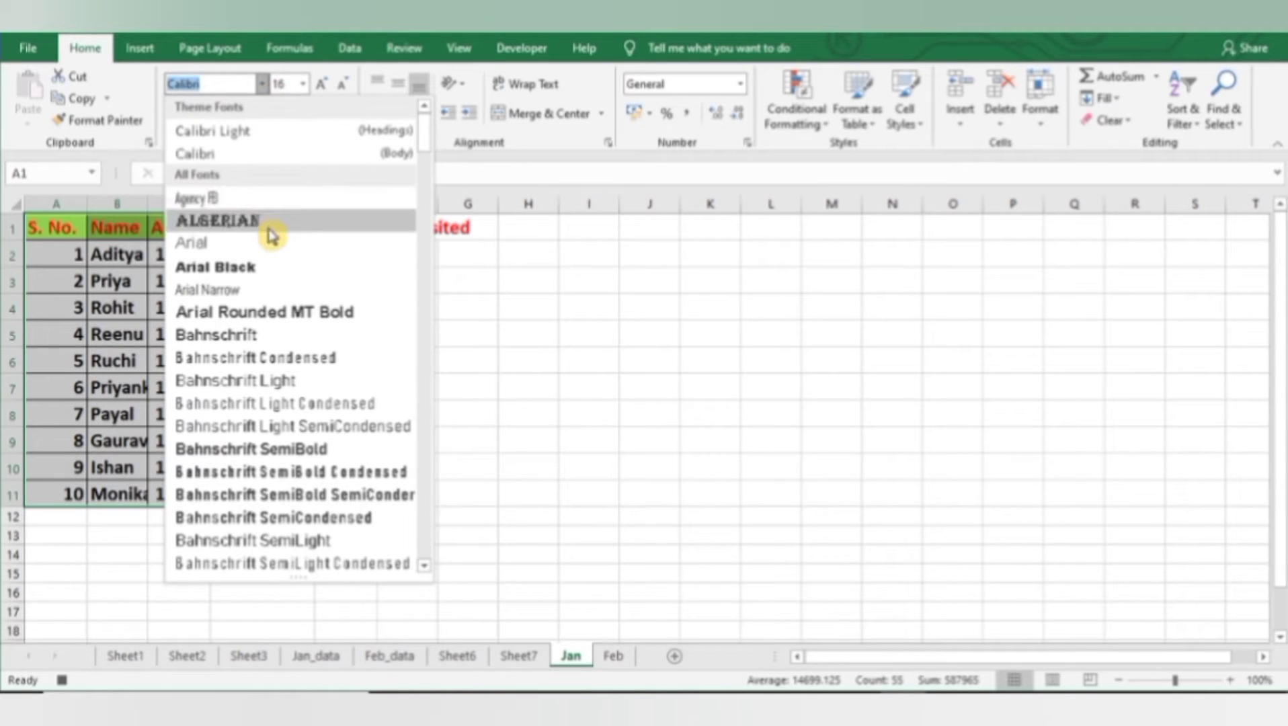
{"action": "left_click", "coordinate": [269, 242]}
{"action": "left_click", "coordinate": [402, 120]}
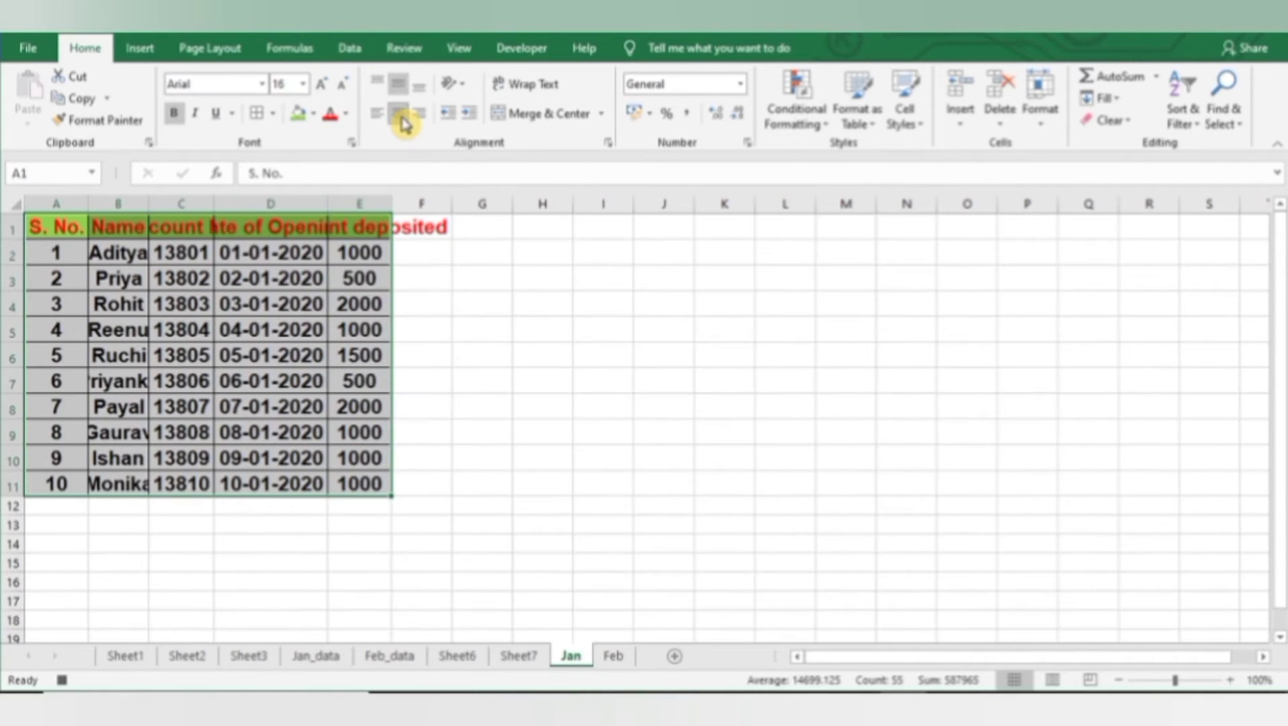
Step: Fit the widths of columns A to E to their contents and stop recording the macro
{"action": "left_click", "coordinate": [522, 47]}
{"action": "left_click", "coordinate": [243, 381]}
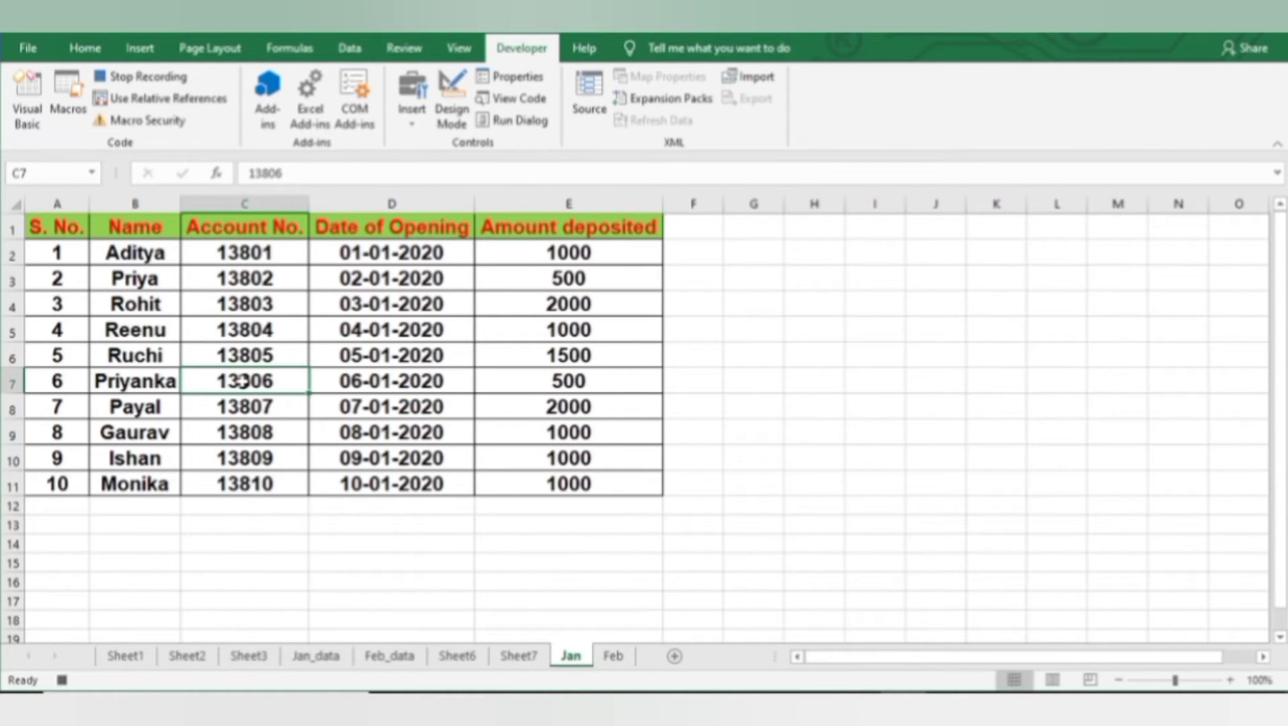
{"action": "left_click", "coordinate": [145, 76]}
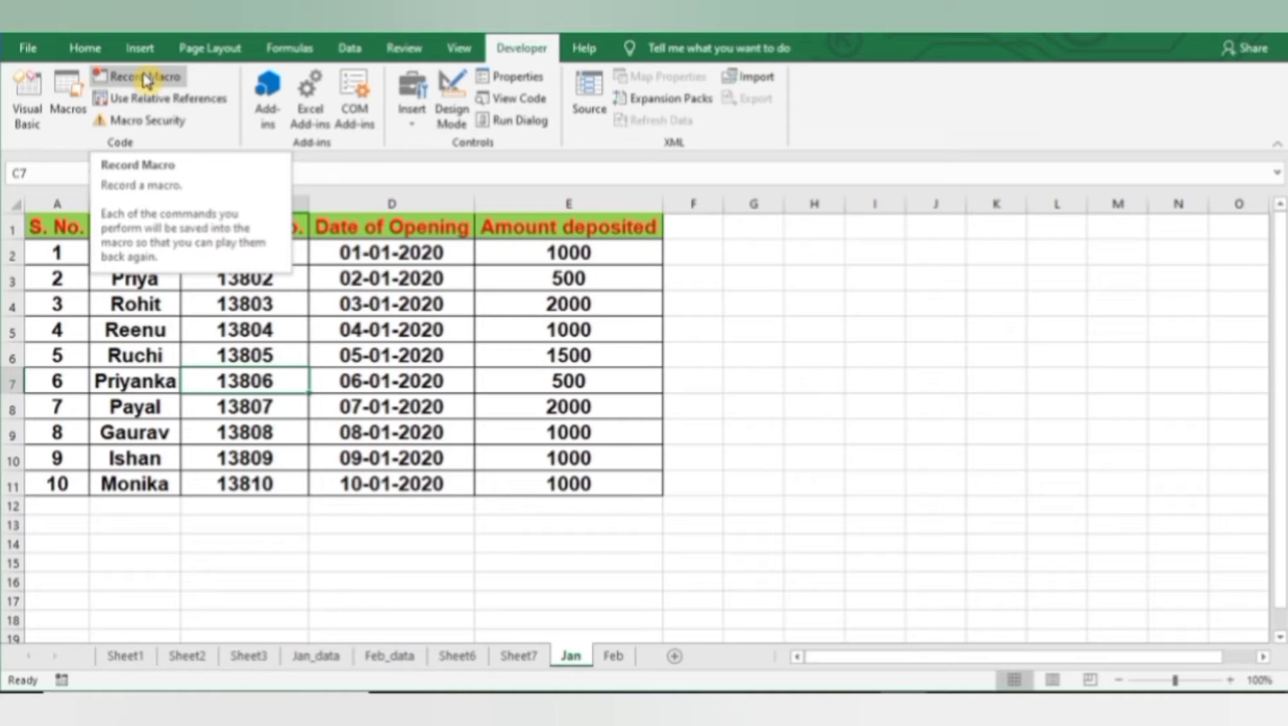
{"action": "left_click", "coordinate": [349, 380]}
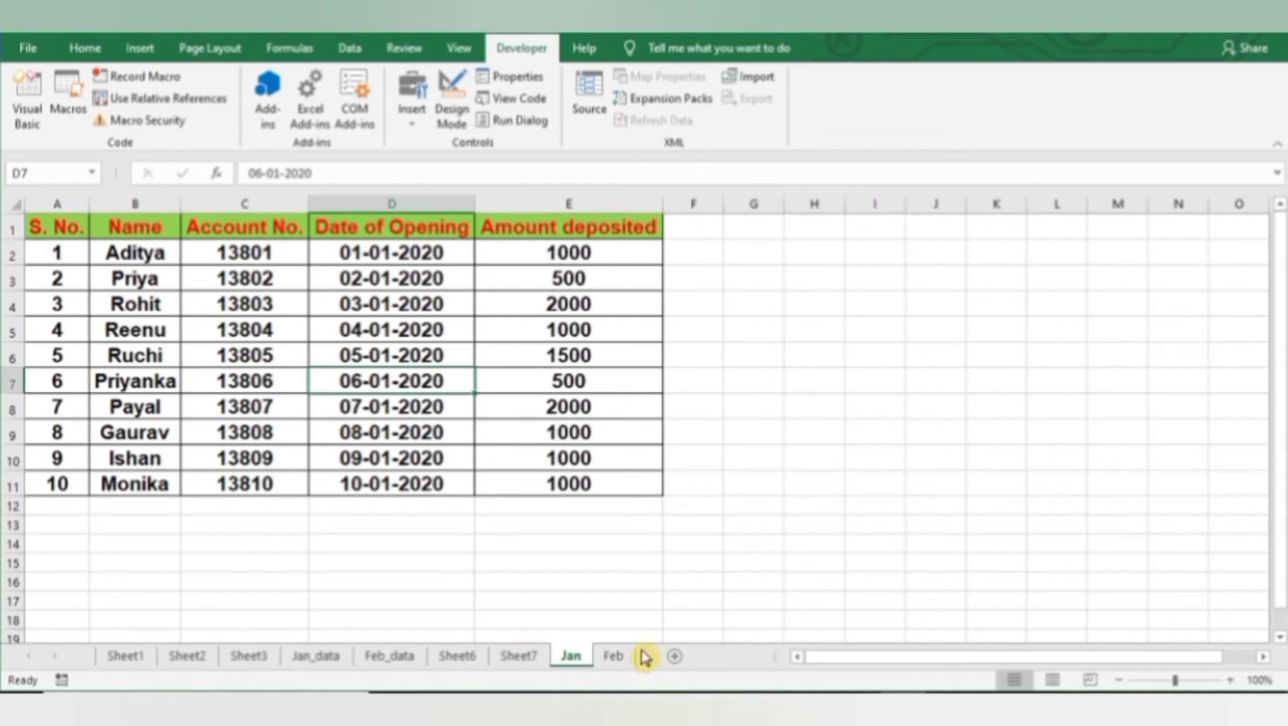
Step: Run the Formatting_Relativereference macro on the table in the Feb sheet
{"action": "left_click", "coordinate": [623, 662]}
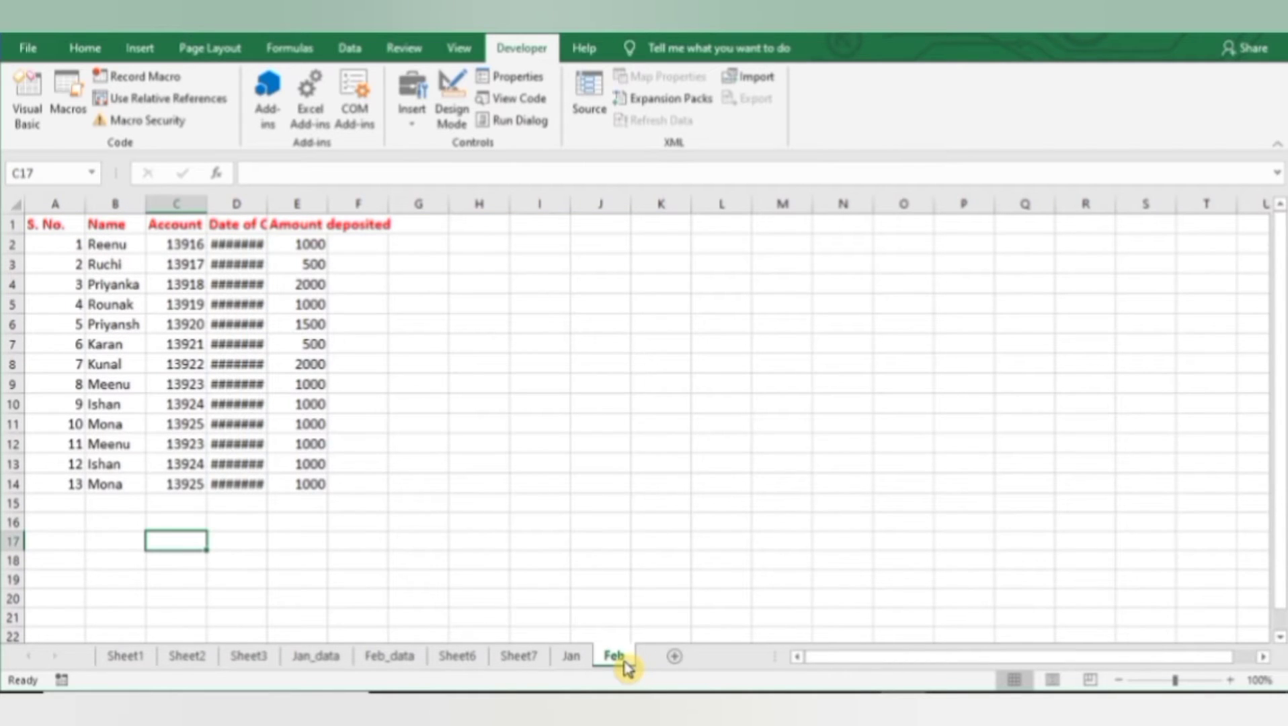
{"action": "key", "text": "ctrl+Up"}
{"action": "key", "text": "ctrl+Up"}
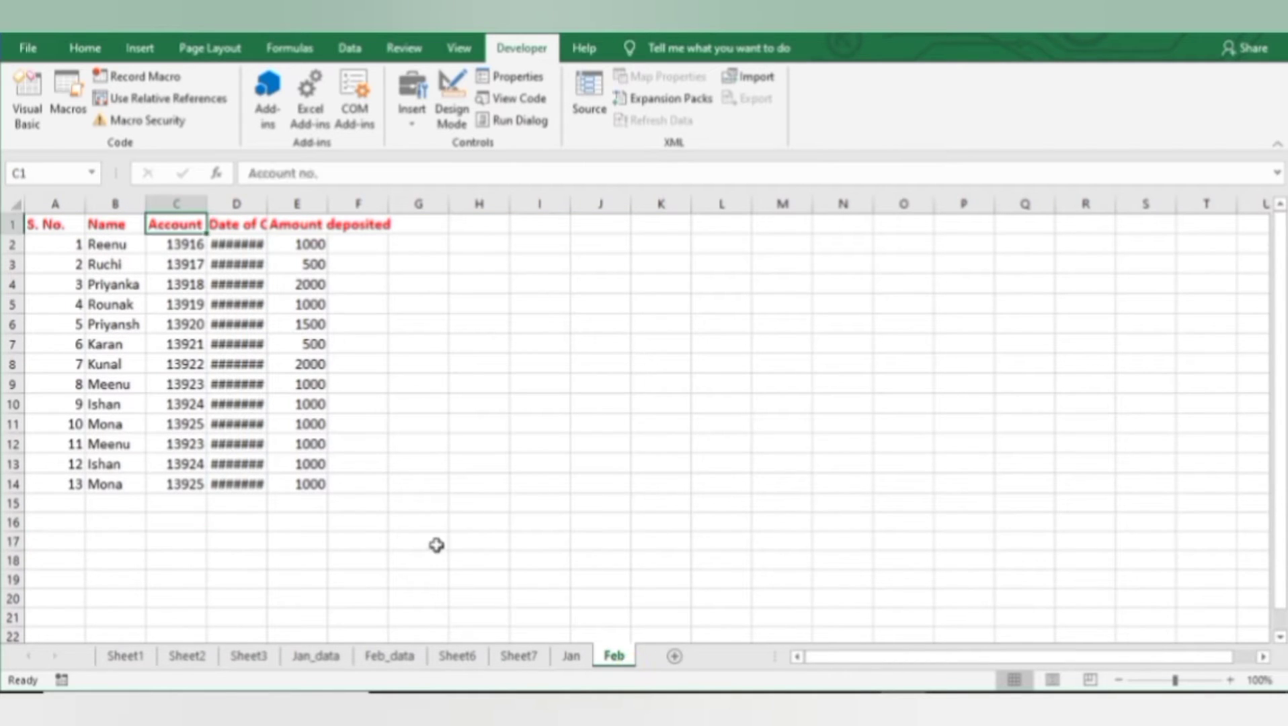
{"action": "left_click", "coordinate": [80, 108]}
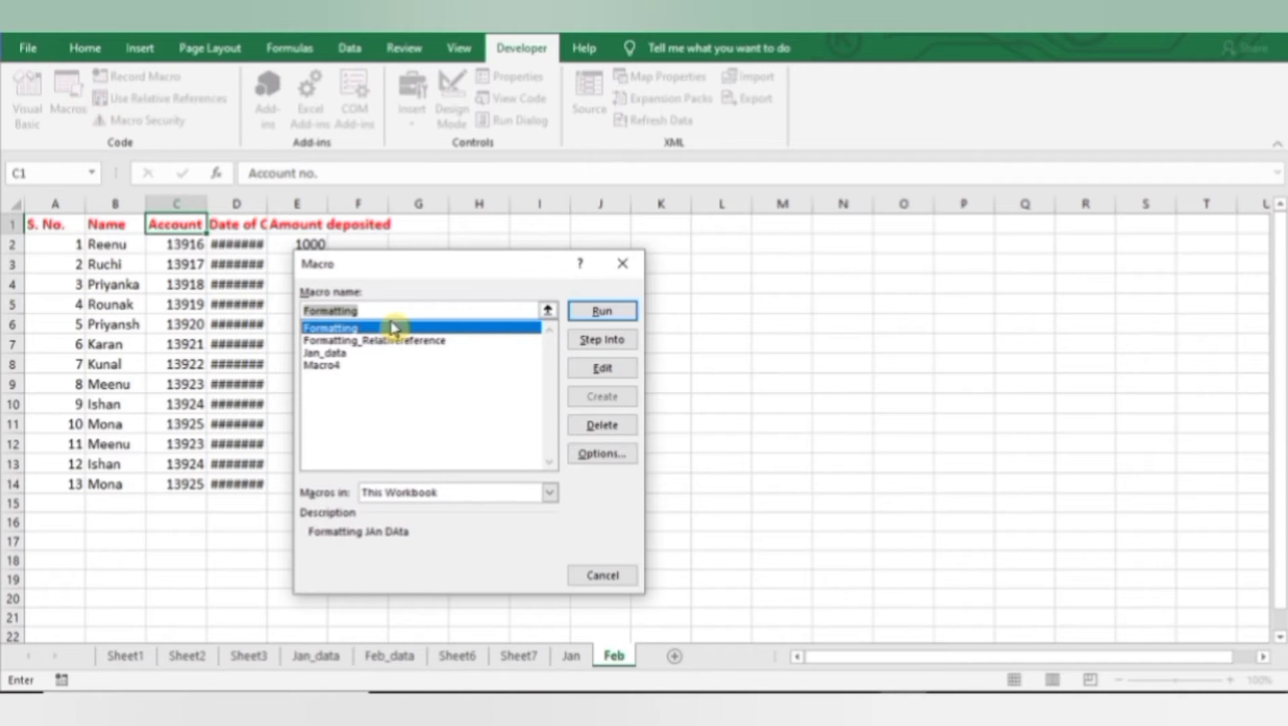
{"action": "left_click", "coordinate": [408, 341]}
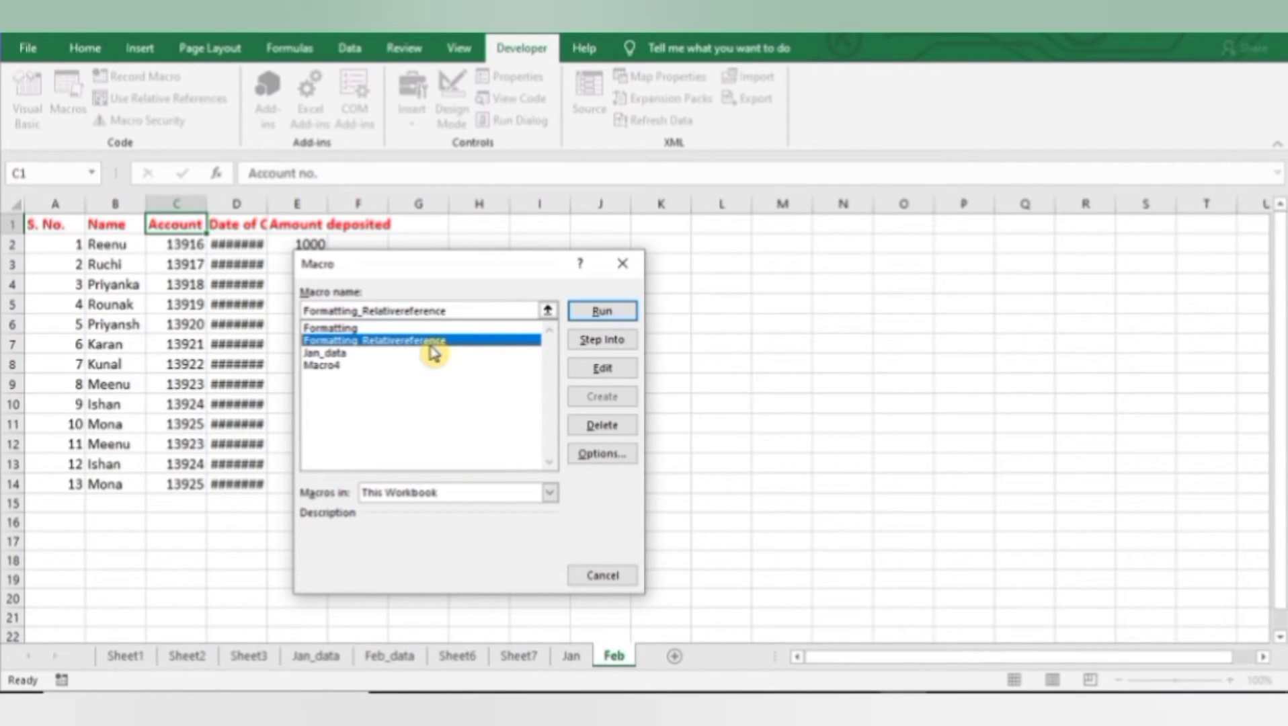
{"action": "left_click", "coordinate": [601, 310]}
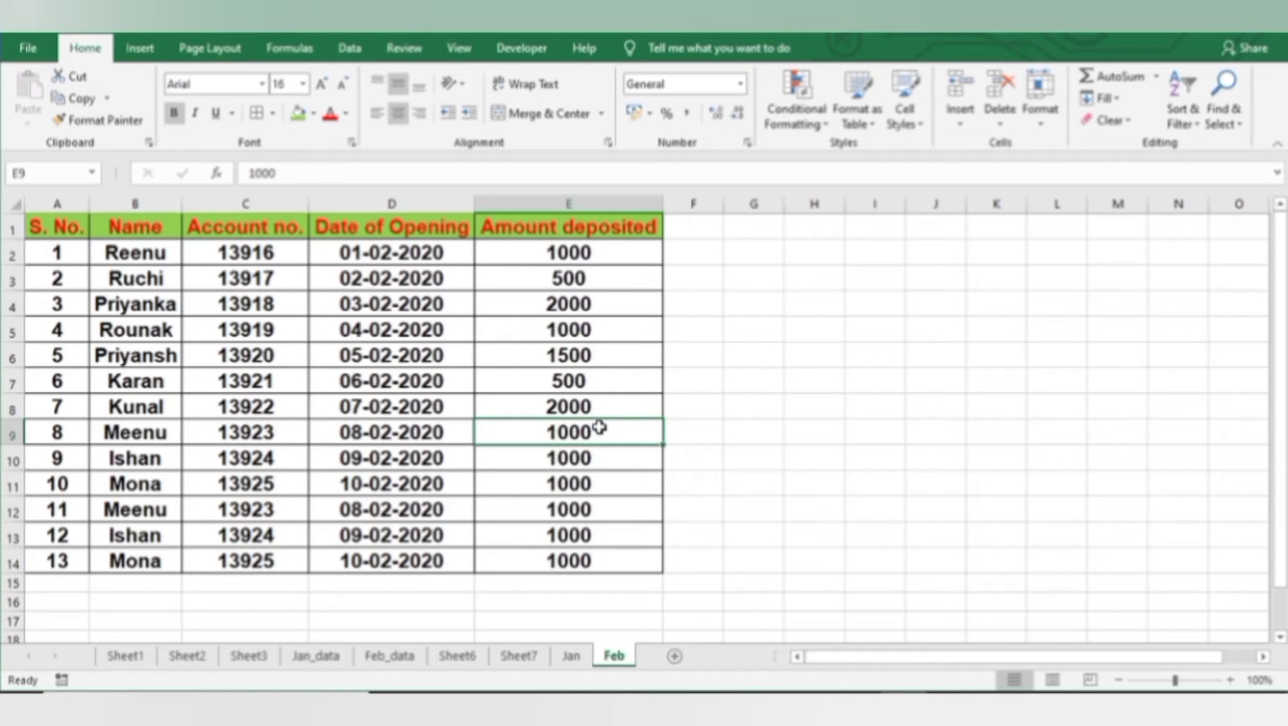
Step: Compare the formatted tables in the Jan and Feb sheets
{"action": "left_click", "coordinate": [566, 659]}
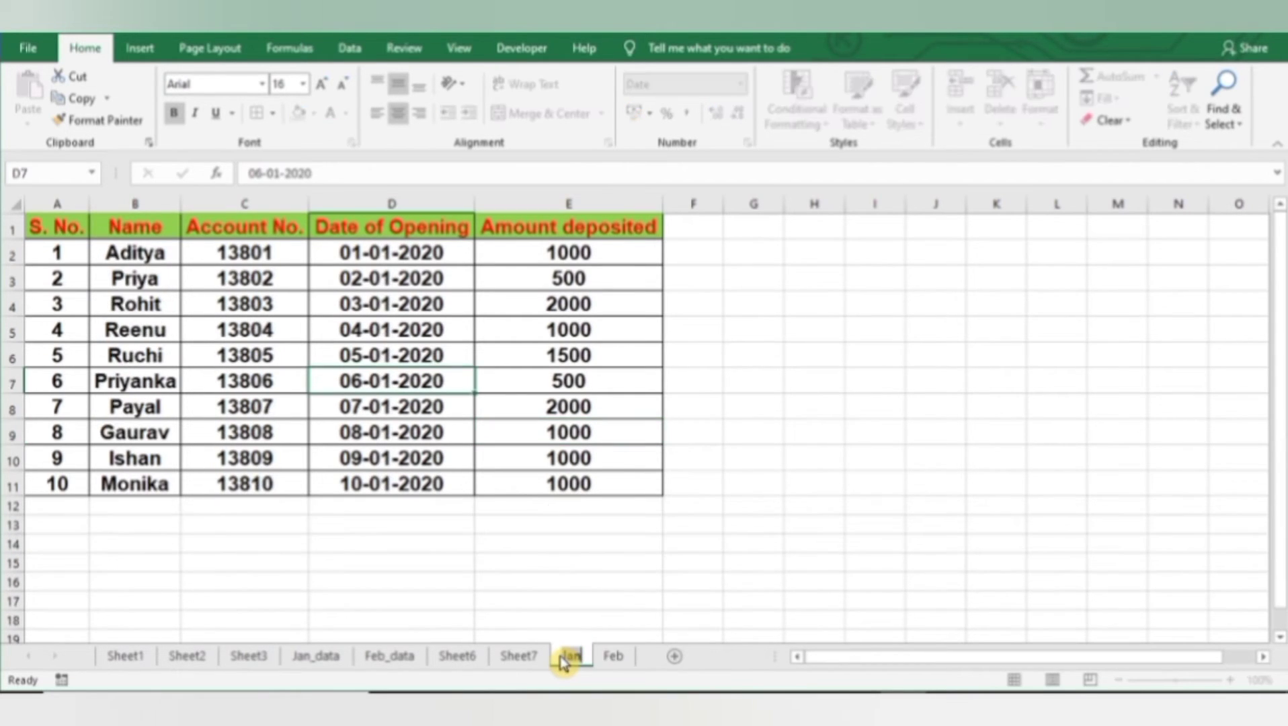
{"action": "left_click", "coordinate": [613, 659]}
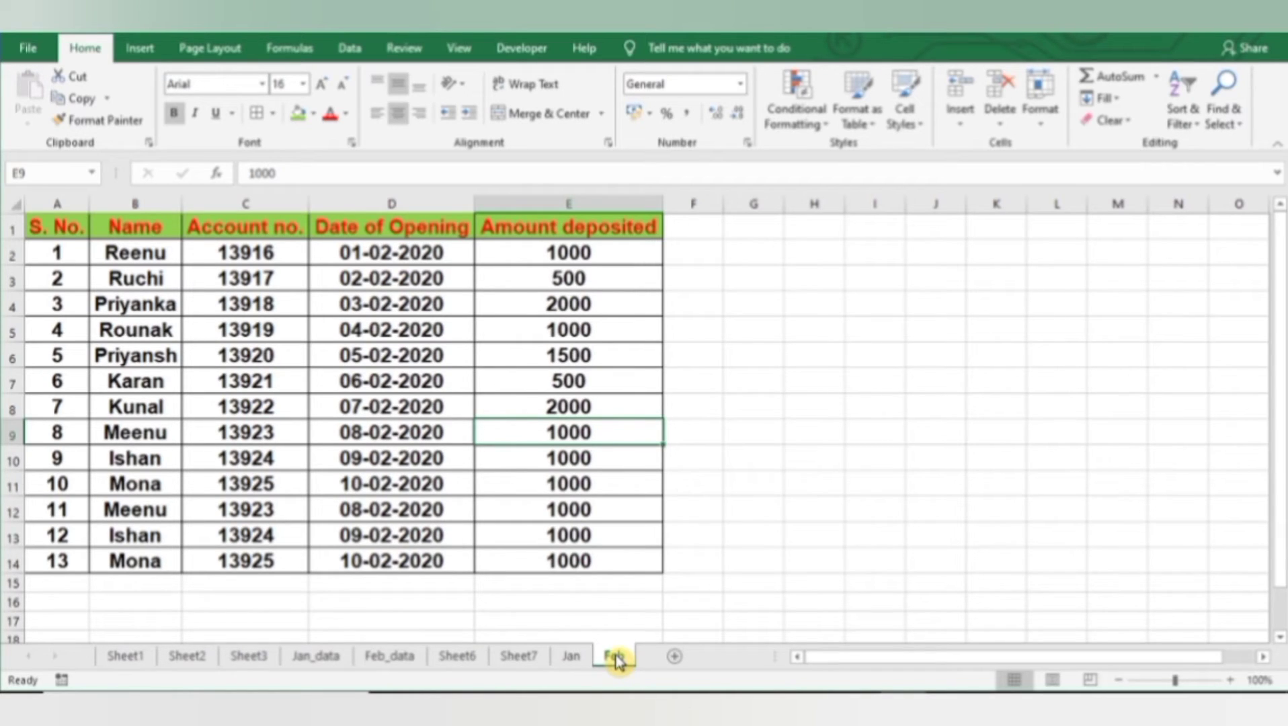
{"action": "key", "text": "Up"}
{"action": "key", "text": "Up"}
Step: Examine the order entry form in Sheet2 and the table of saved orders in Sheet3
{"action": "left_click", "coordinate": [186, 657]}
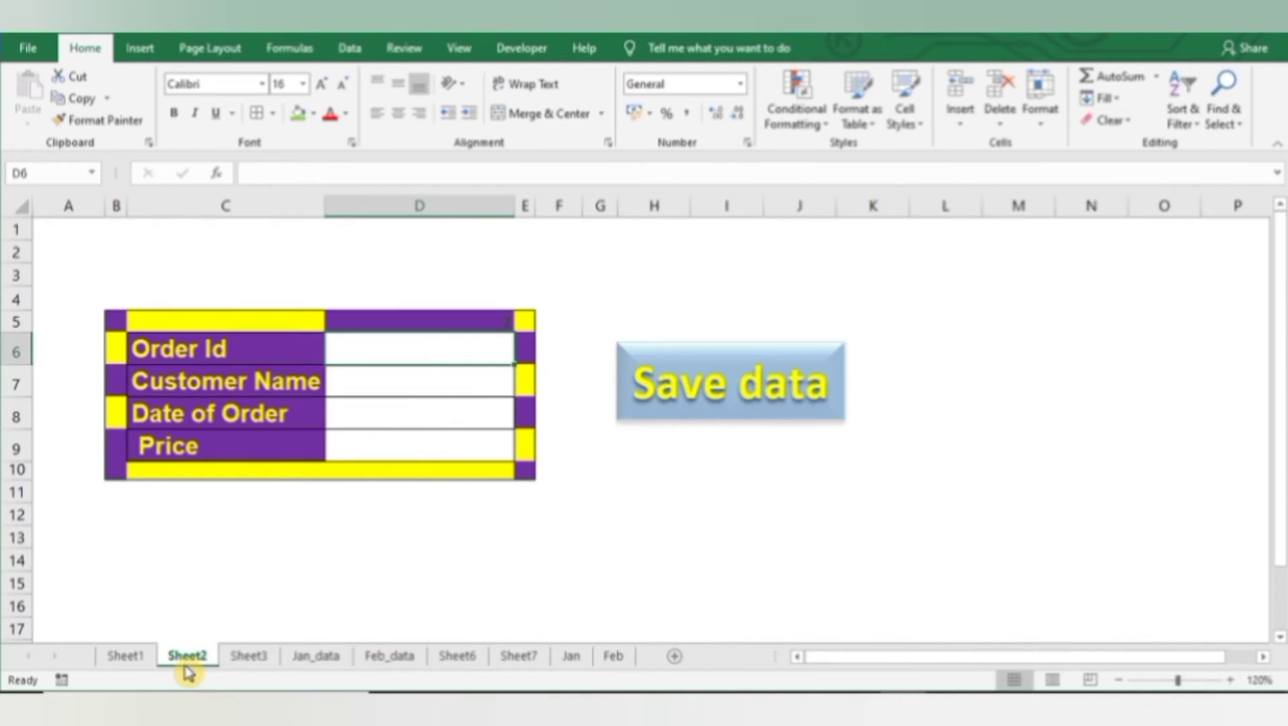
{"action": "left_click", "coordinate": [402, 561]}
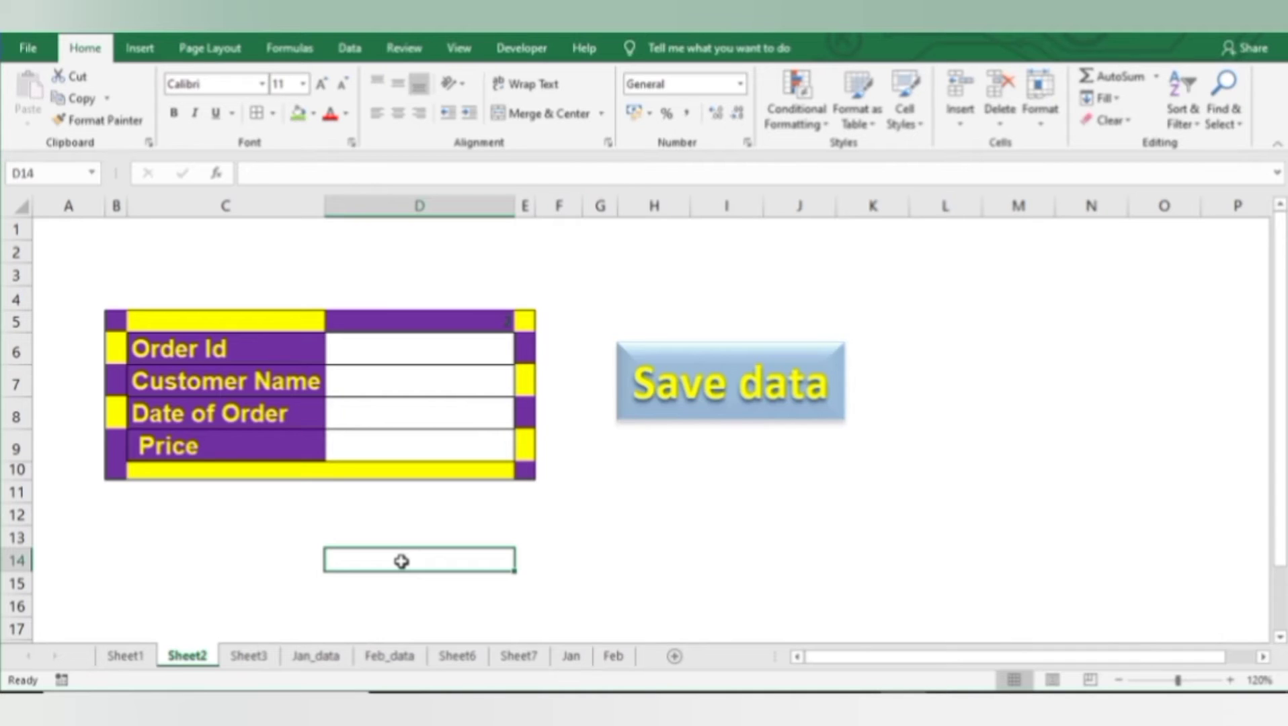
{"action": "key", "text": "ctrl+Page_Down"}
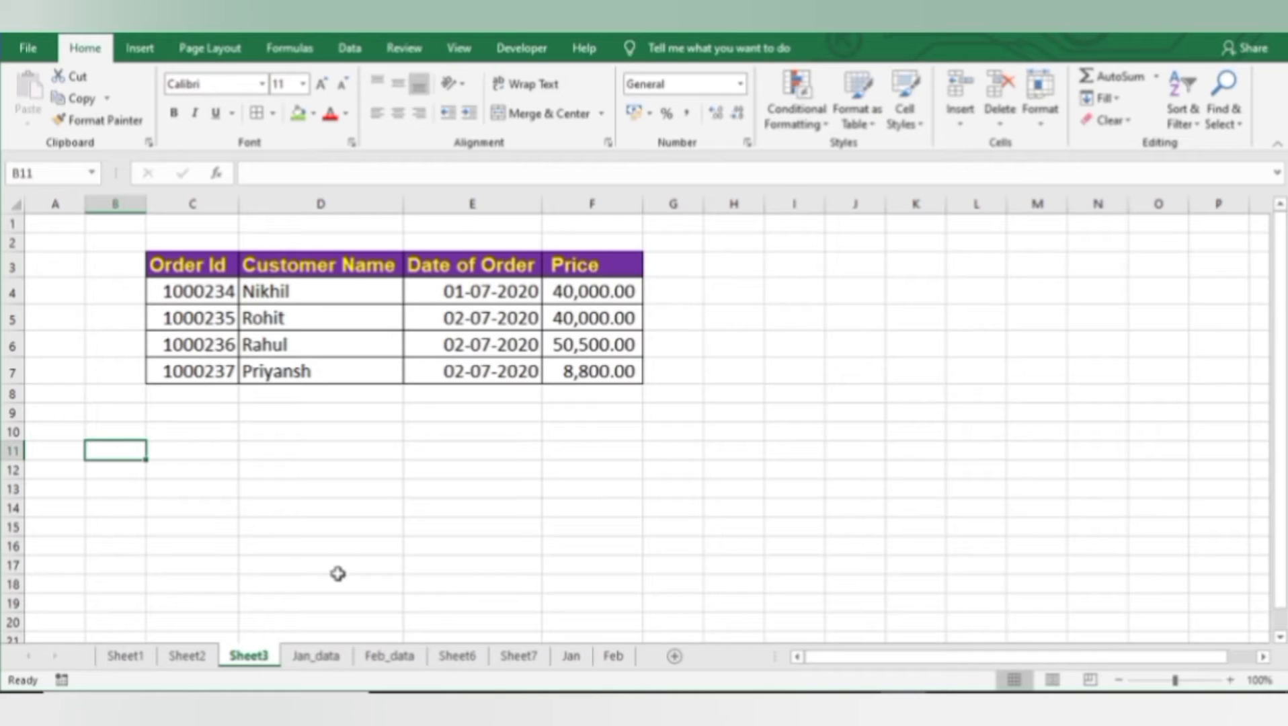
{"action": "left_click", "coordinate": [200, 660]}
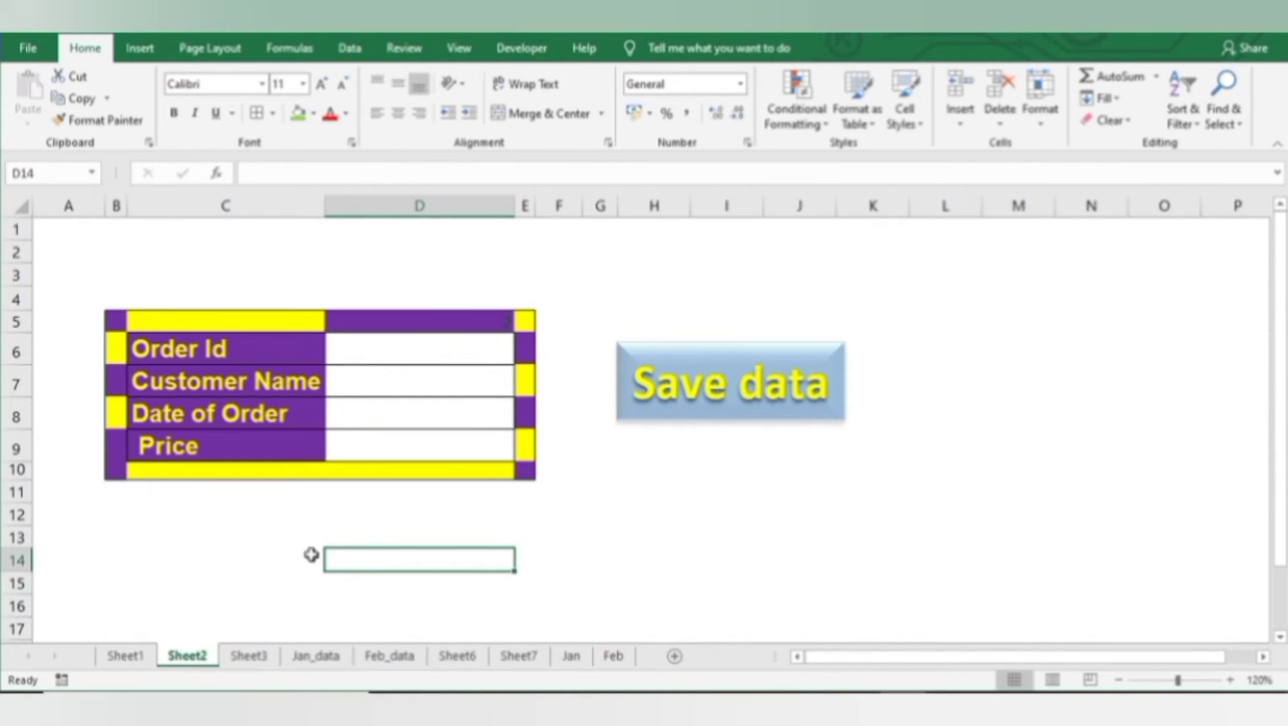
{"action": "left_click", "coordinate": [423, 353]}
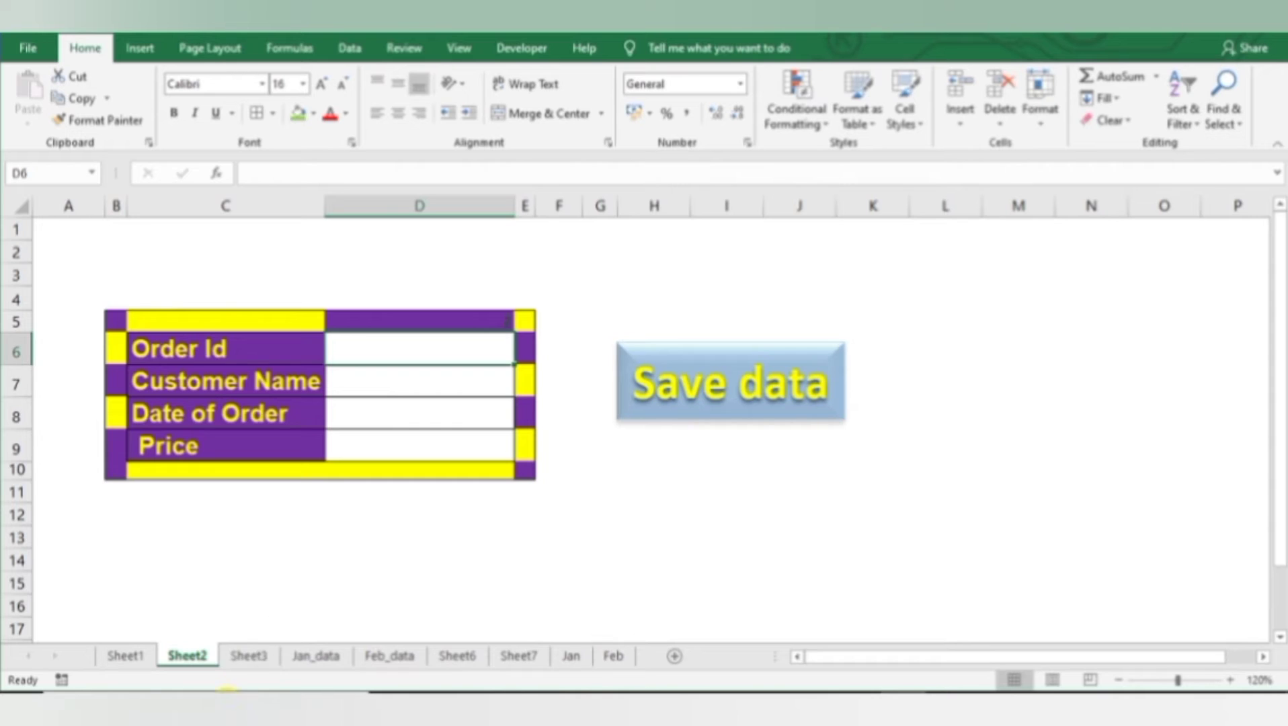
{"action": "left_click", "coordinate": [249, 662]}
Step: Fill Sheet2's form with an order ID, customer name, date 03-07-2020 and price 40000, save the data, and check the new row in Sheet3
{"action": "left_click", "coordinate": [196, 655]}
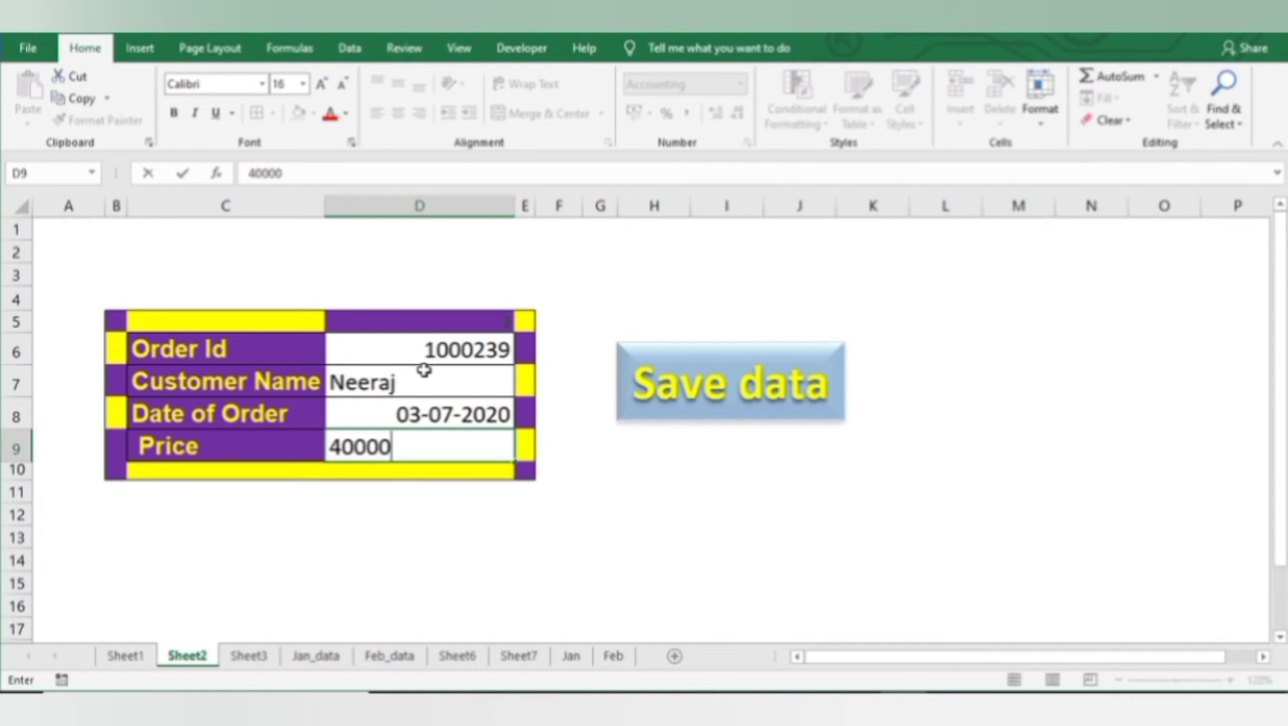
{"action": "key", "text": "Return"}
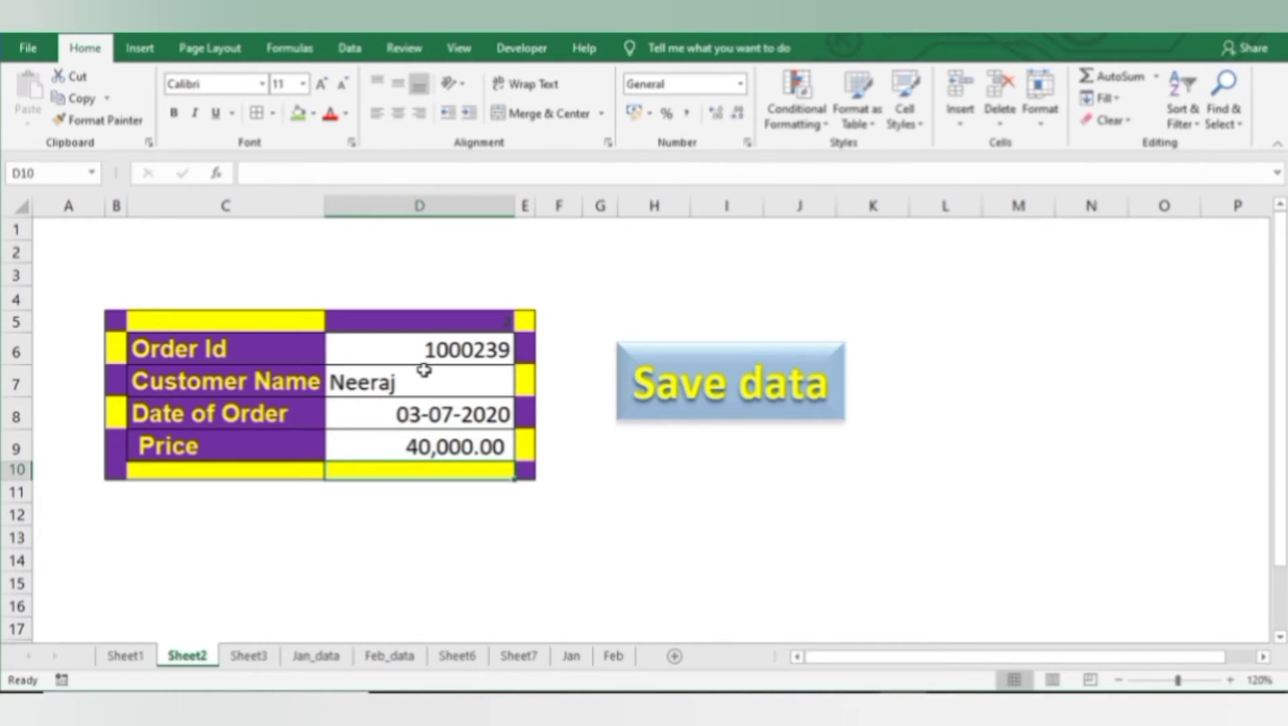
{"action": "left_click", "coordinate": [742, 411]}
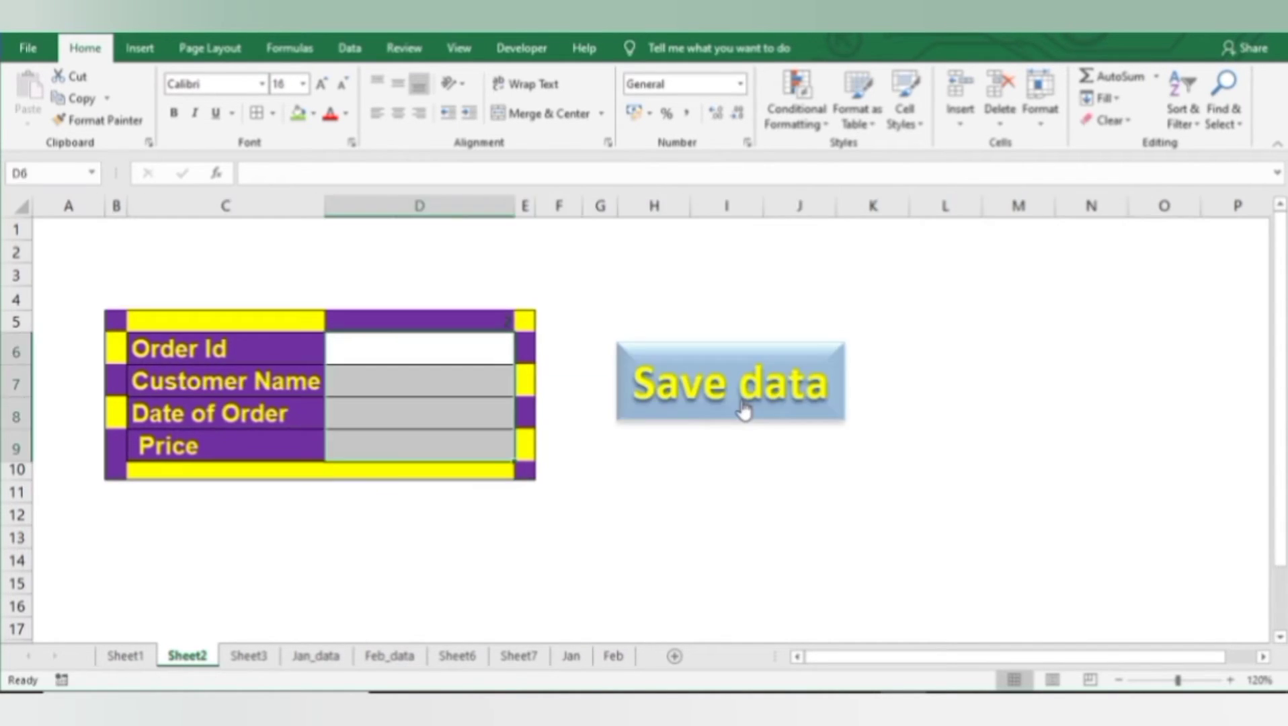
{"action": "left_click", "coordinate": [264, 657]}
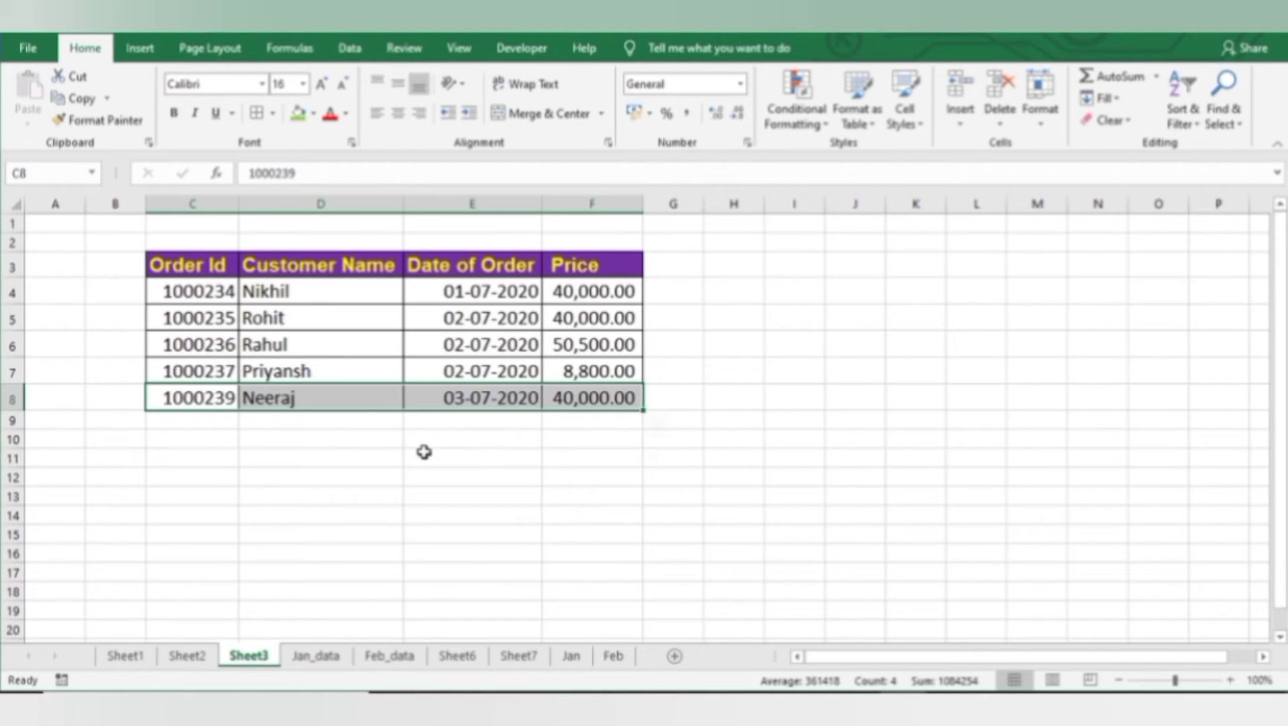
{"action": "left_click", "coordinate": [14, 397]}
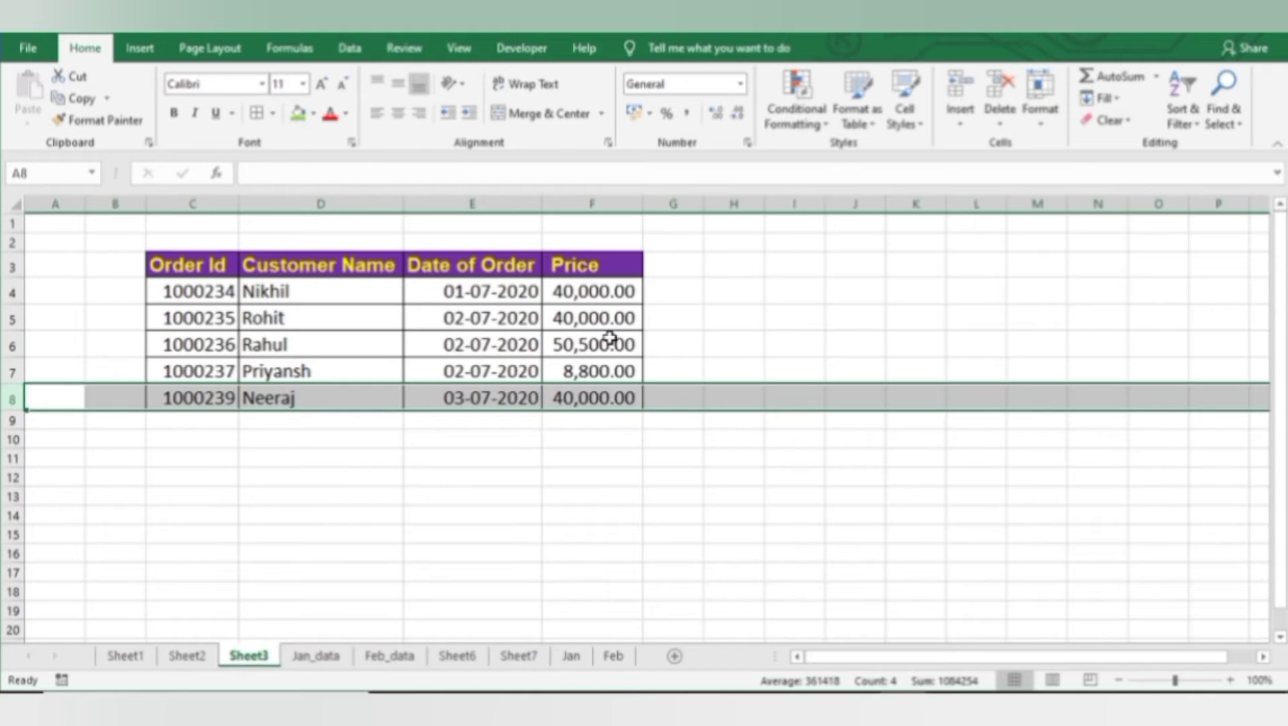
Step: Save another order with an ID, customer name, date 03-07-2020 and price 2000, check it in Sheet3, and return to the form
{"action": "left_click", "coordinate": [186, 656]}
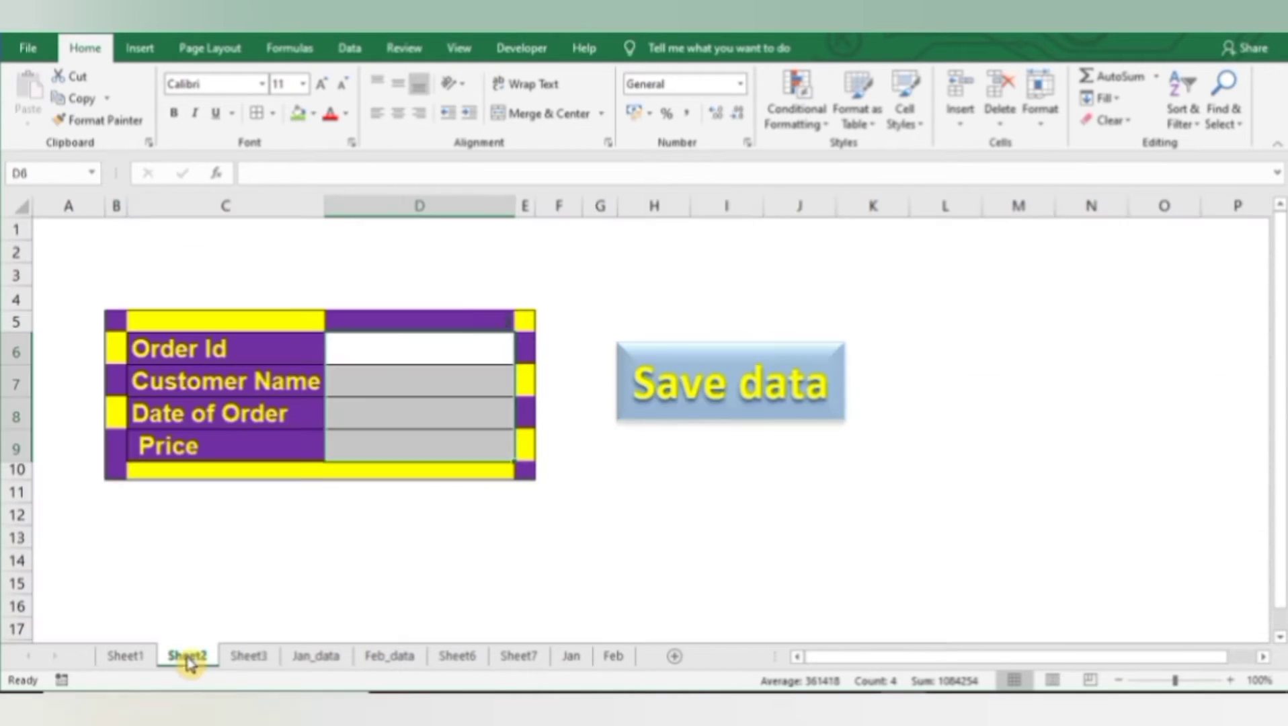
{"action": "left_click", "coordinate": [444, 339]}
{"action": "type", "text": "1000240"}
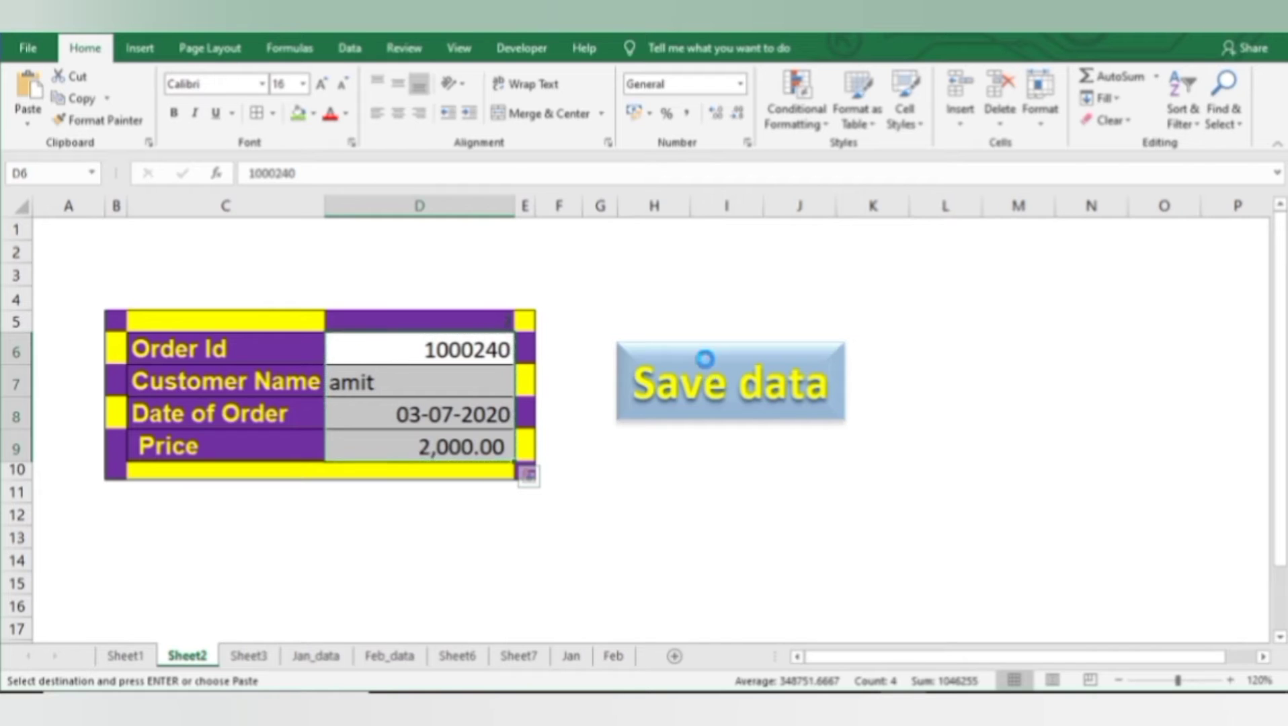
{"action": "left_click", "coordinate": [707, 367]}
{"action": "left_click", "coordinate": [249, 657]}
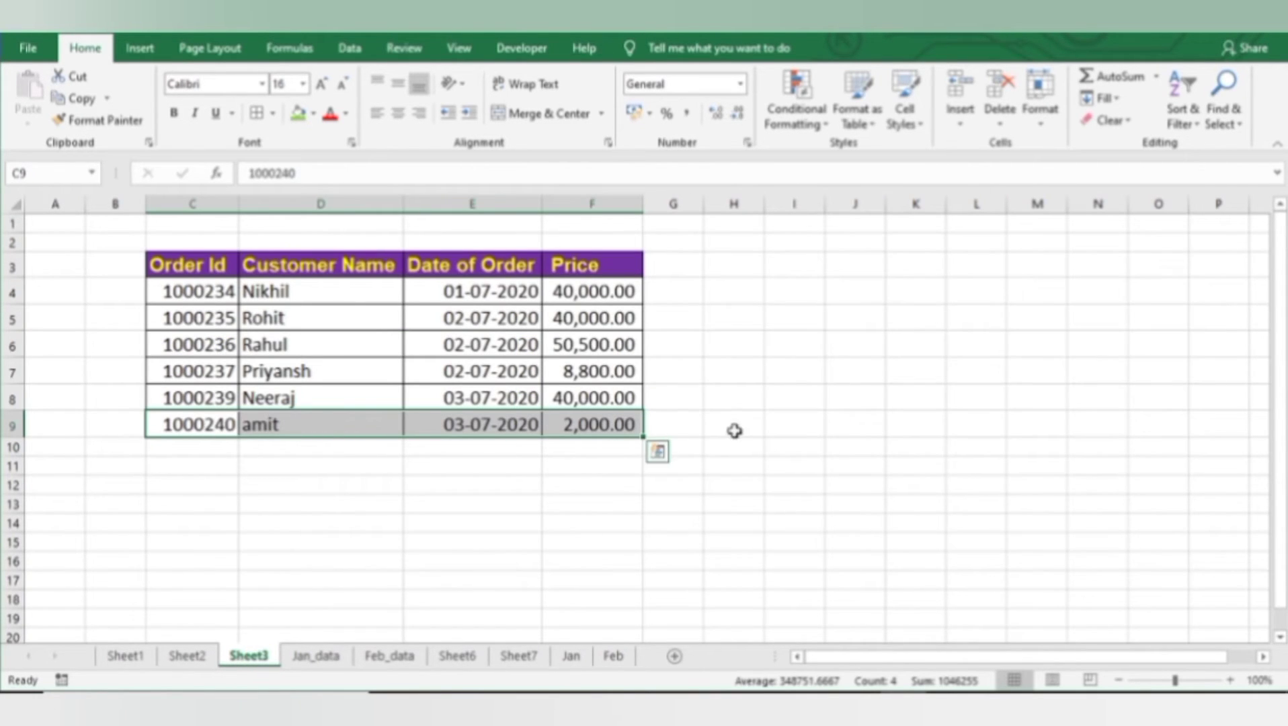
{"action": "left_click", "coordinate": [167, 446]}
{"action": "key", "text": "ctrl+Page_Up"}
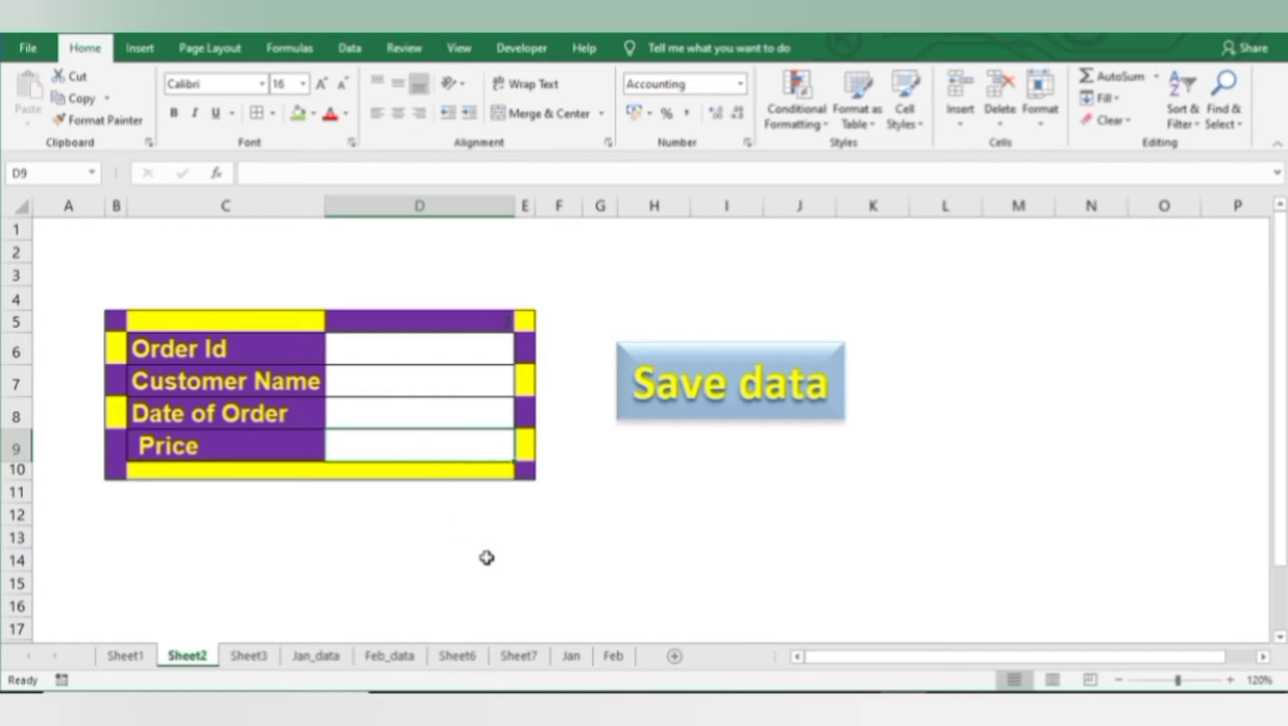
Step: Copy the four field labels from Order Id to Price in D6:D9 of Sheet6
{"action": "left_click", "coordinate": [457, 657]}
{"action": "key", "text": "Up"}
{"action": "key", "text": "Up"}
{"action": "key", "text": "Left"}
{"action": "key", "text": "Left"}
{"action": "key", "text": "Left"}
{"action": "key", "text": "Left"}
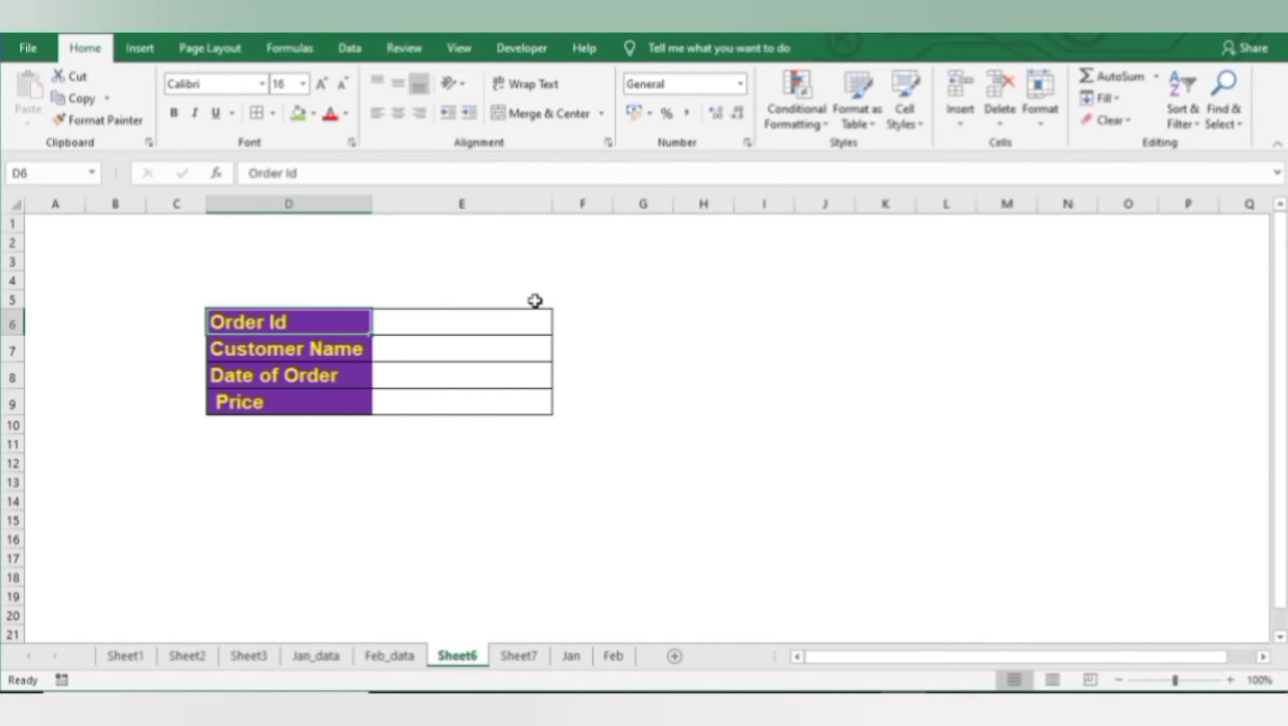
{"action": "key", "text": "Right"}
{"action": "key", "text": "shift+Down"}
{"action": "key", "text": "shift+Down"}
{"action": "key", "text": "shift+Down"}
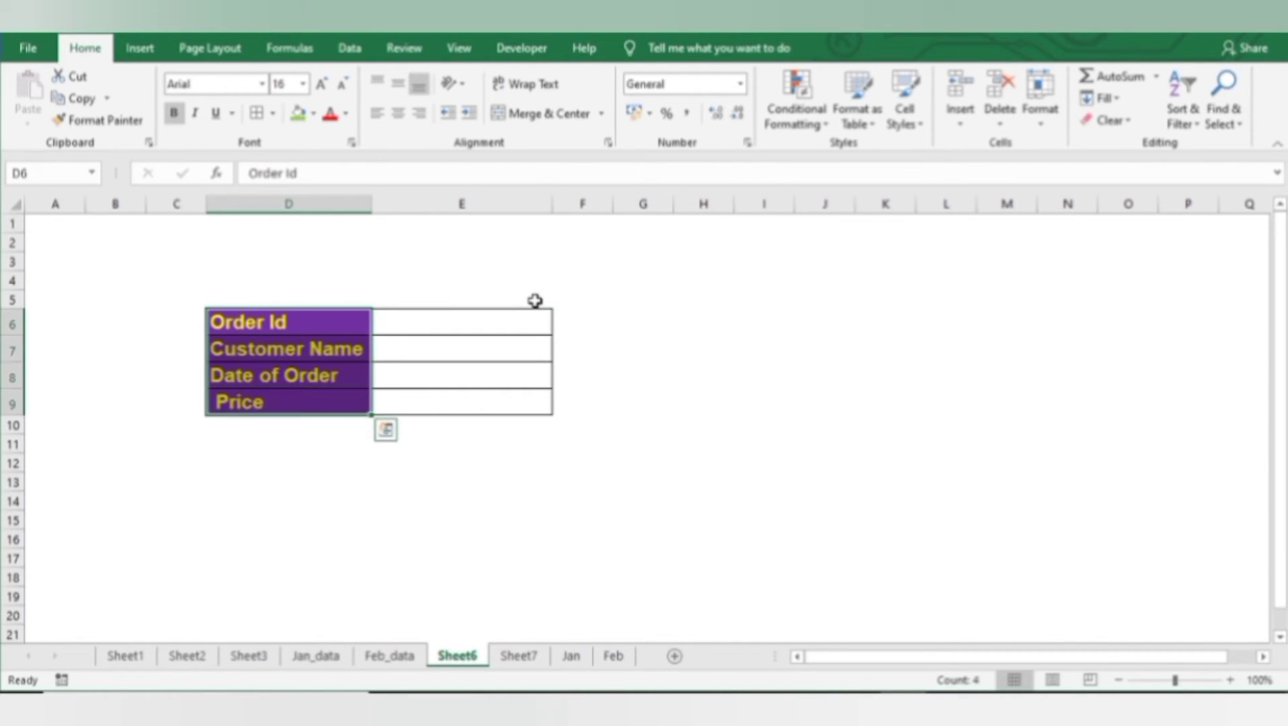
{"action": "key", "text": "ctrl+c"}
Step: Paste the copied labels transposed as a header row starting at cell C4 of Sheet7
{"action": "left_click", "coordinate": [526, 657]}
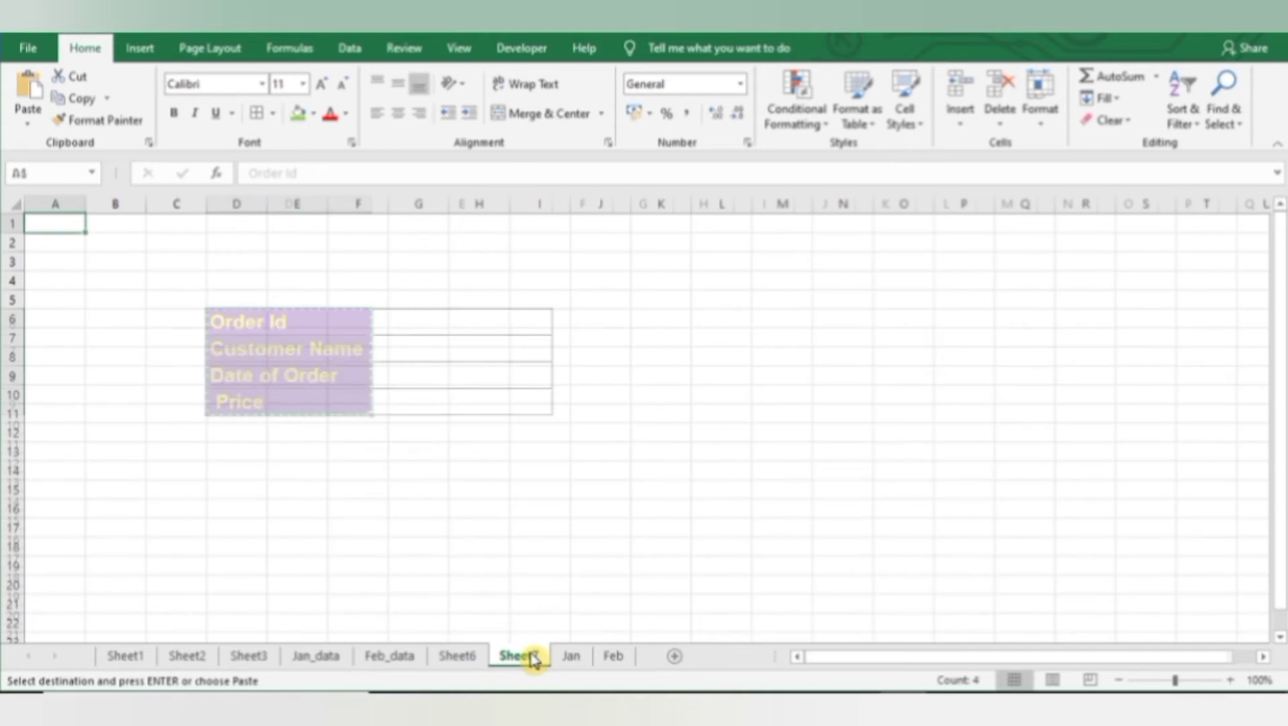
{"action": "left_click", "coordinate": [192, 279]}
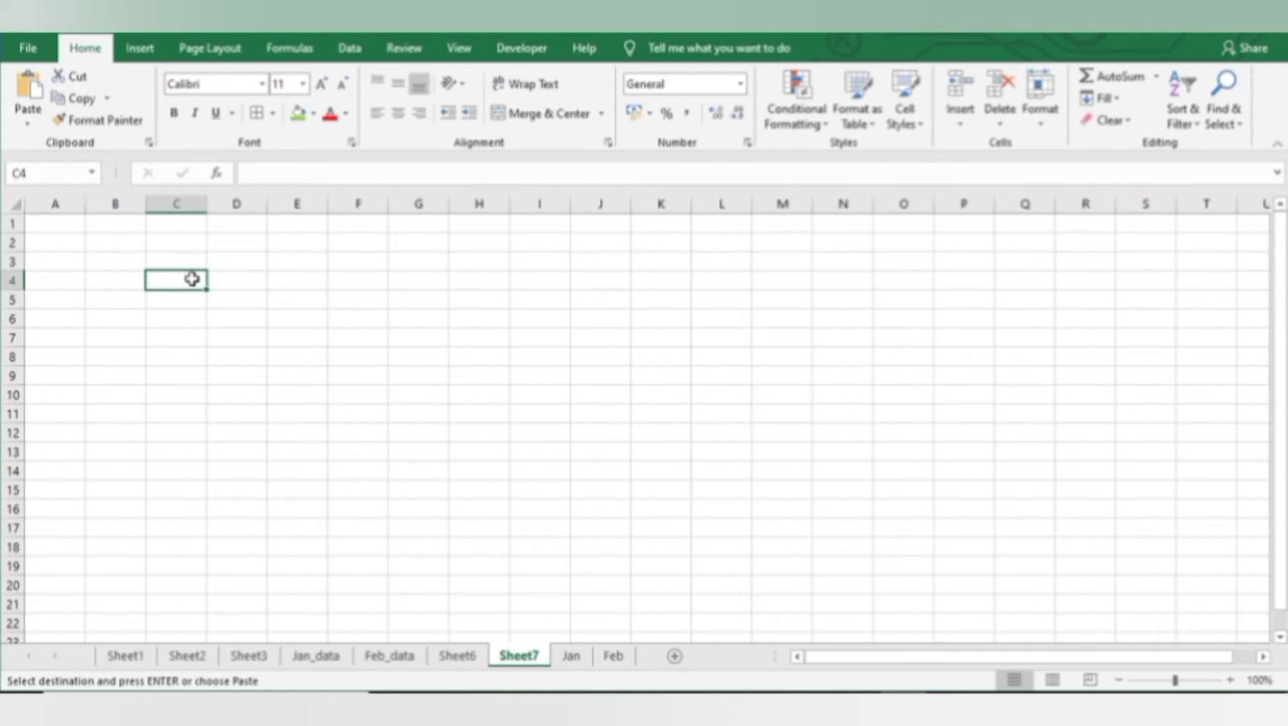
{"action": "key", "text": "alt"}
{"action": "key", "text": "h"}
{"action": "key", "text": "v"}
{"action": "key", "text": "s"}
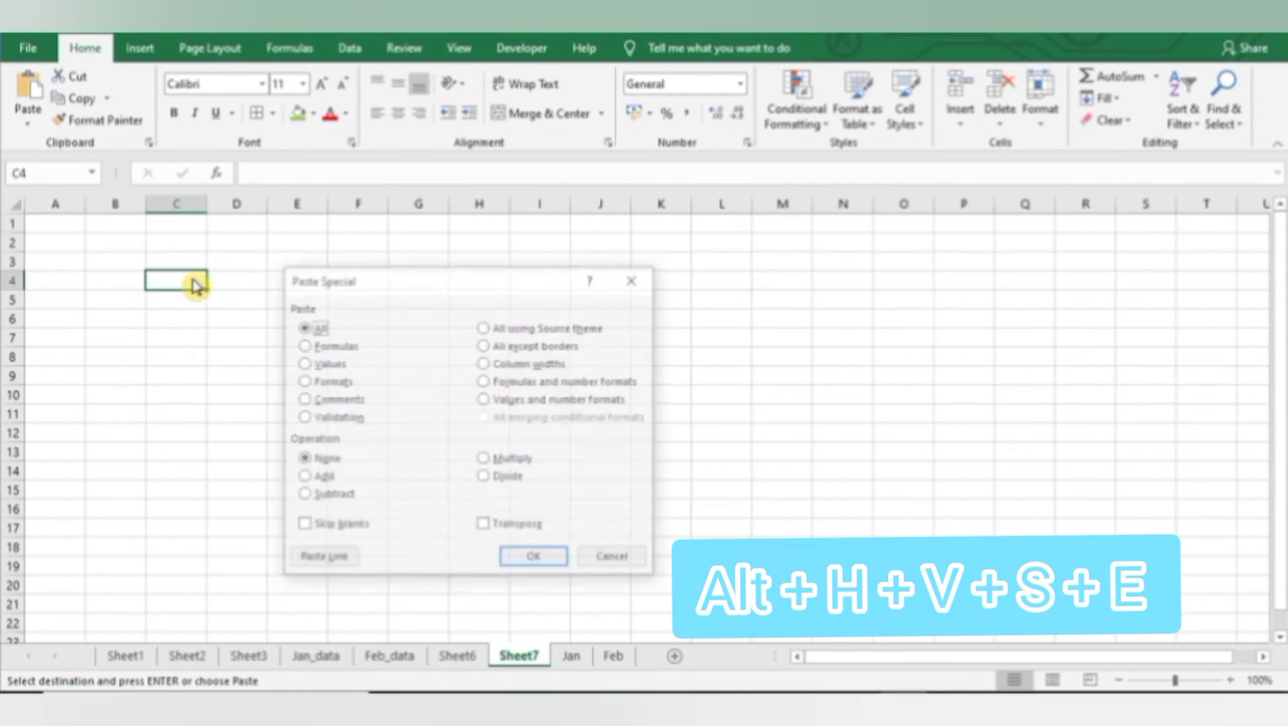
{"action": "key", "text": "e"}
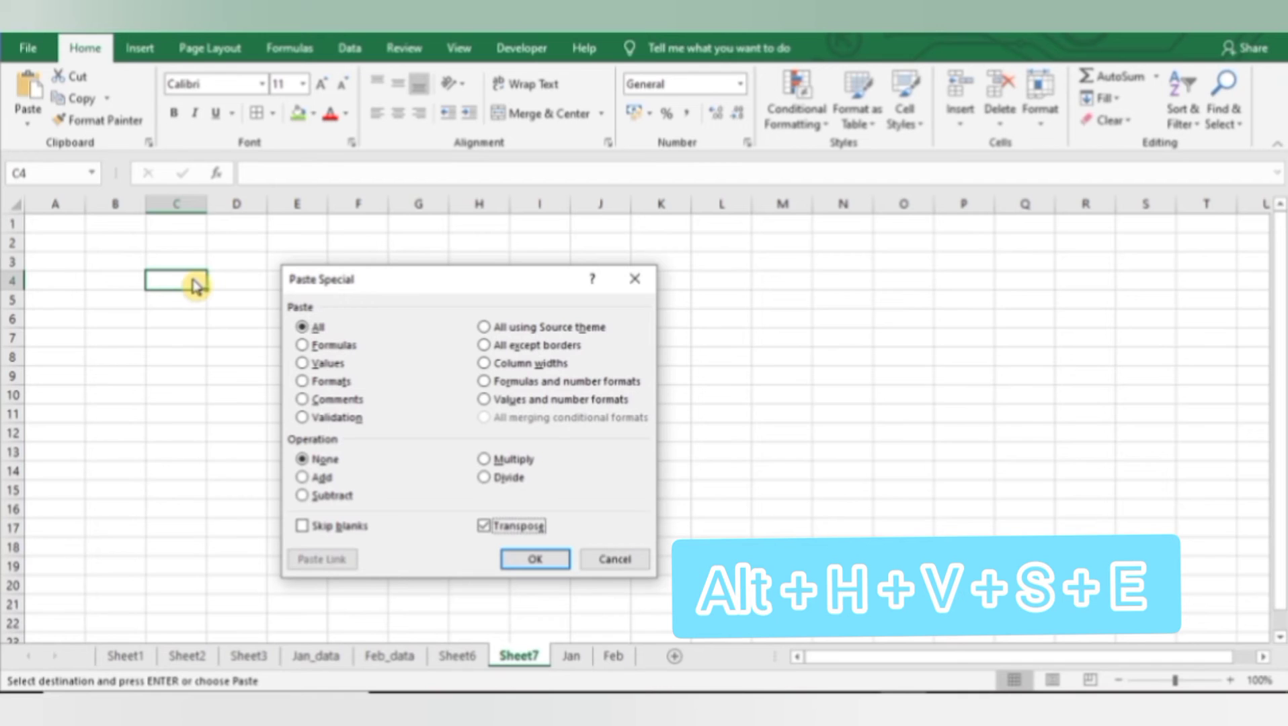
{"action": "left_click", "coordinate": [535, 559]}
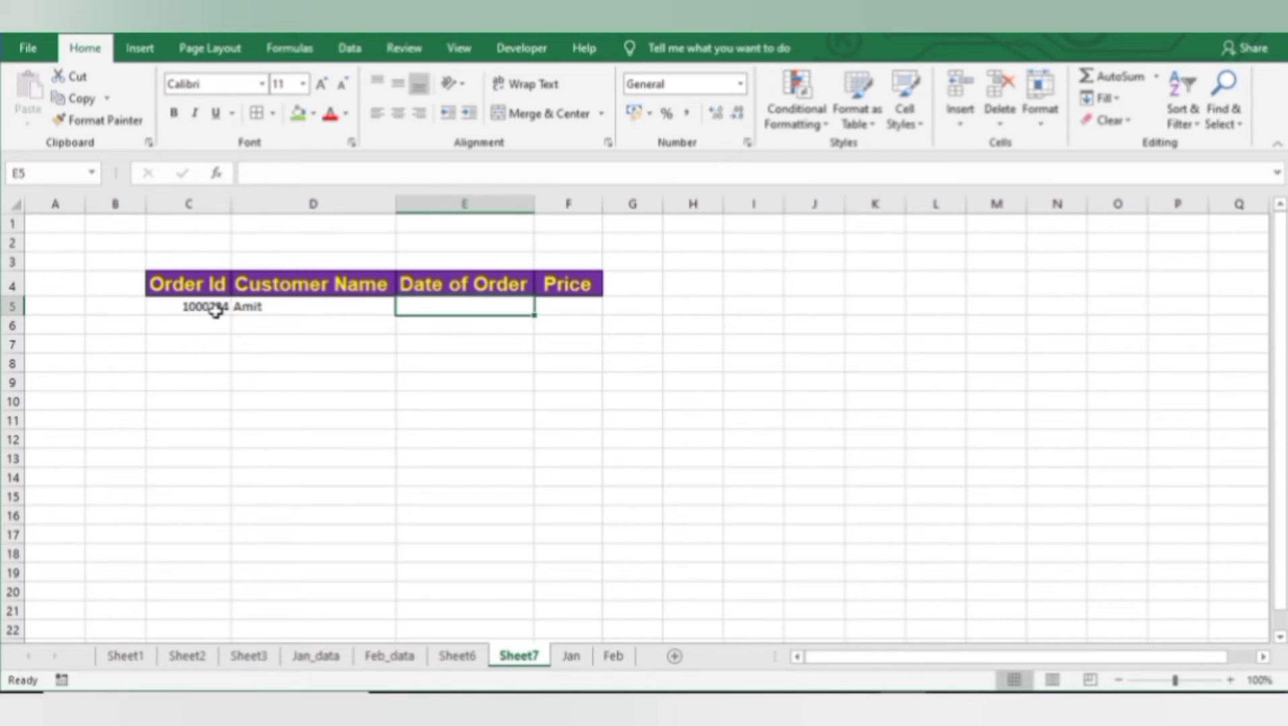
Step: Complete the order record in row 5 with date of order 03-07-2020 and price 20000, and return to its order ID cell
{"action": "type", "text": "3-"}
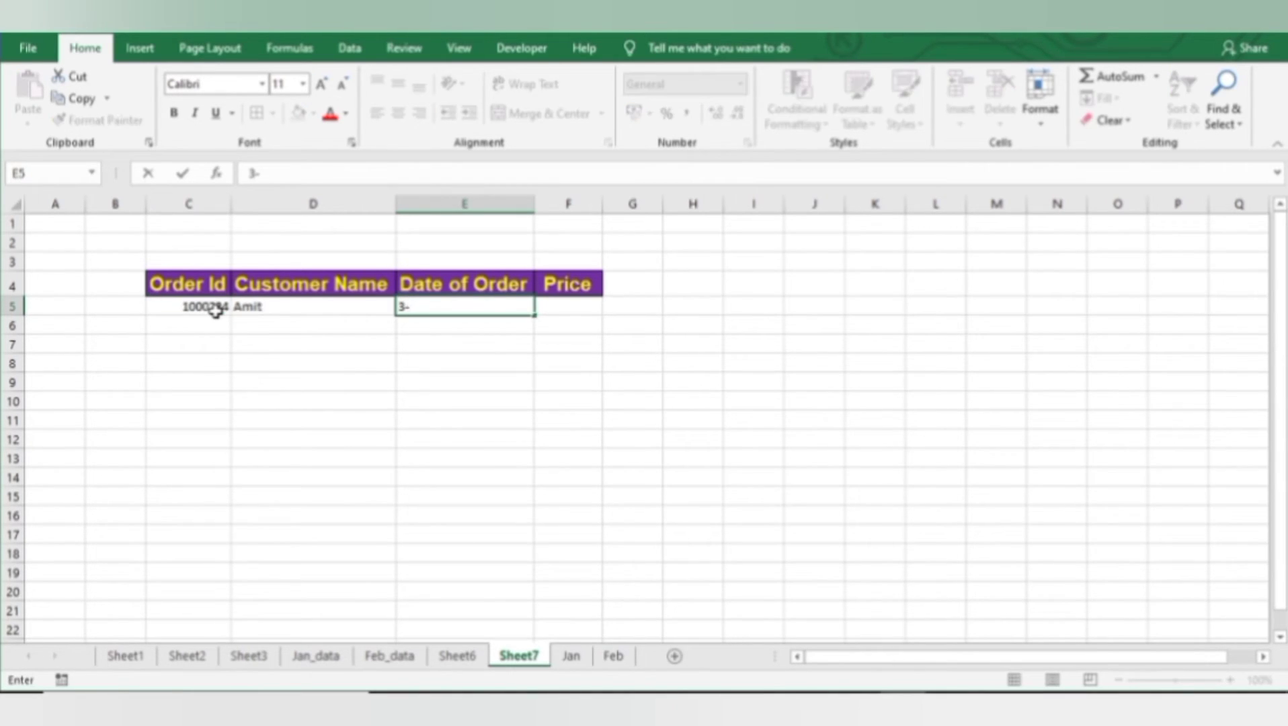
{"action": "type", "text": "07-2020"}
{"action": "key", "text": "Tab"}
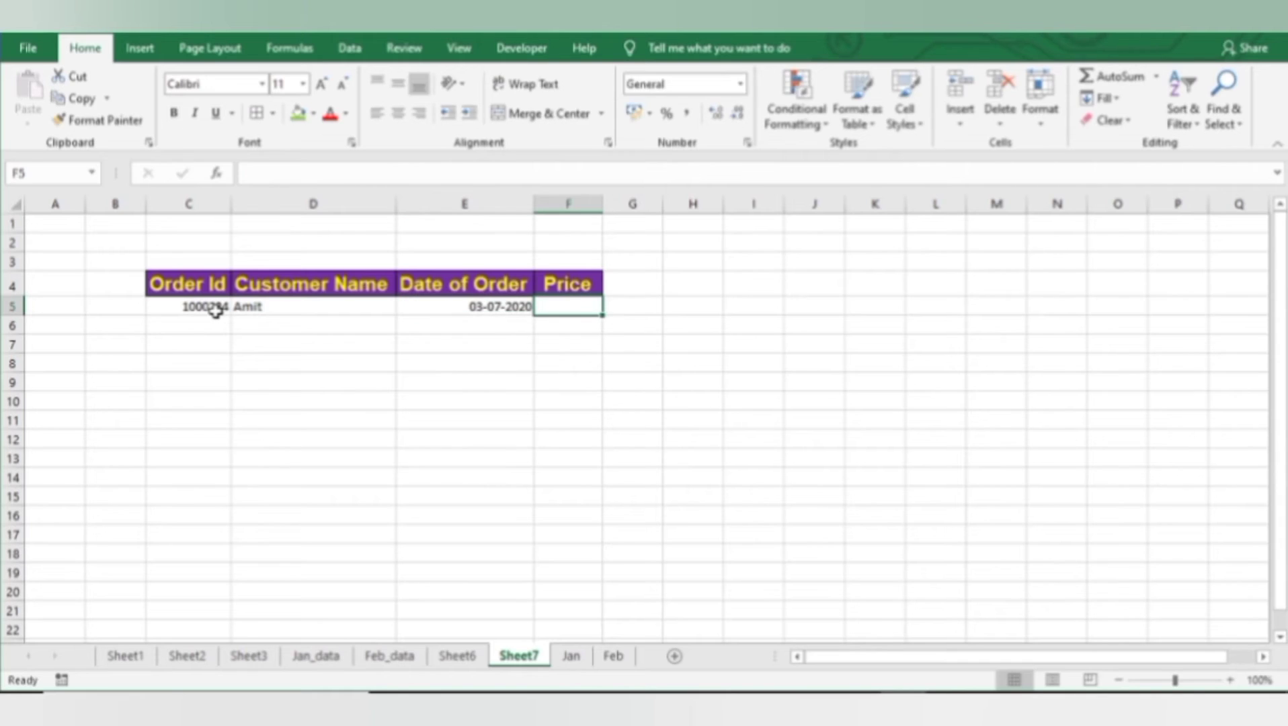
{"action": "type", "text": "20000"}
{"action": "key", "text": "Return"}
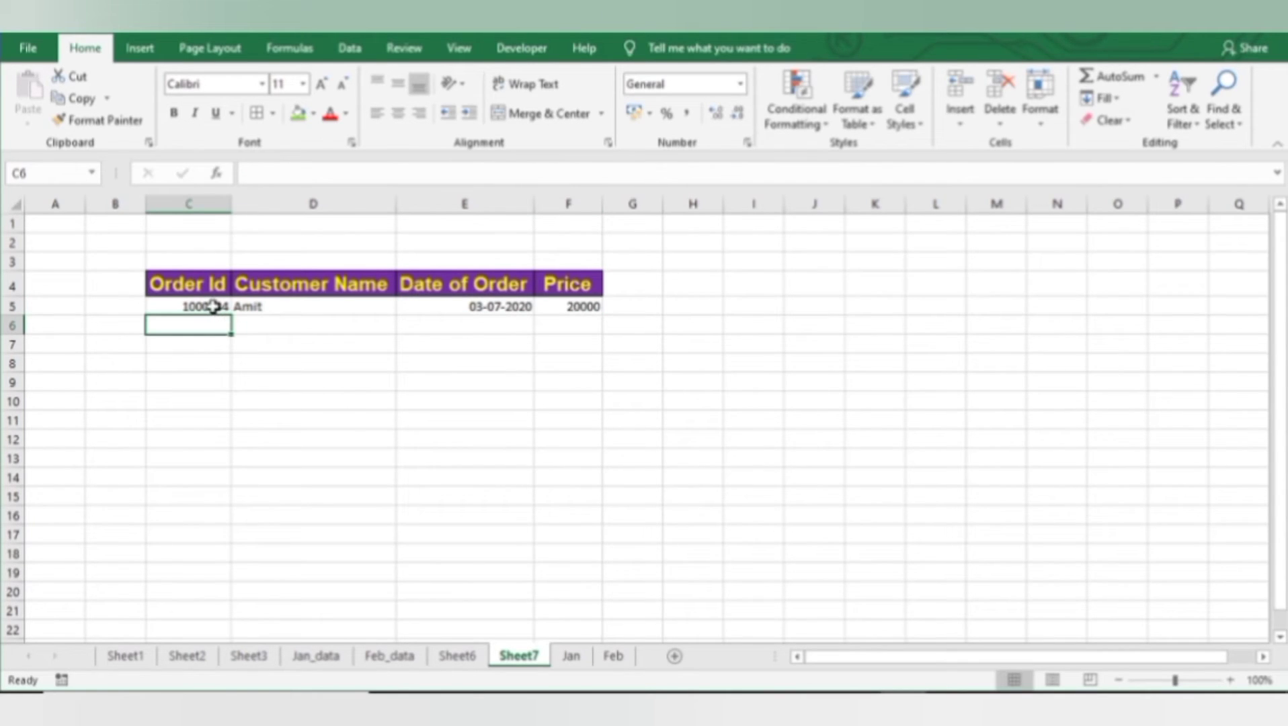
{"action": "left_click", "coordinate": [213, 306]}
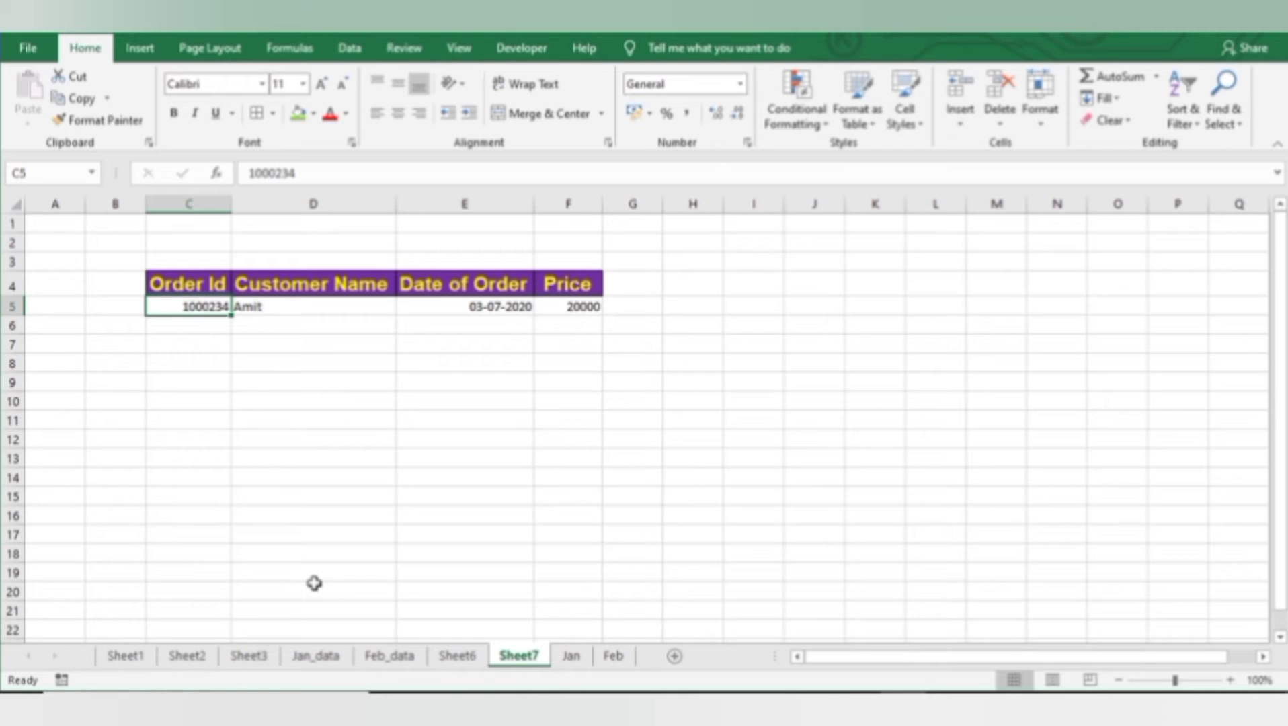
Step: Fill in Sheet6's form with an order ID, customer name, date 02-07-2020 and price 10000
{"action": "left_click", "coordinate": [457, 655]}
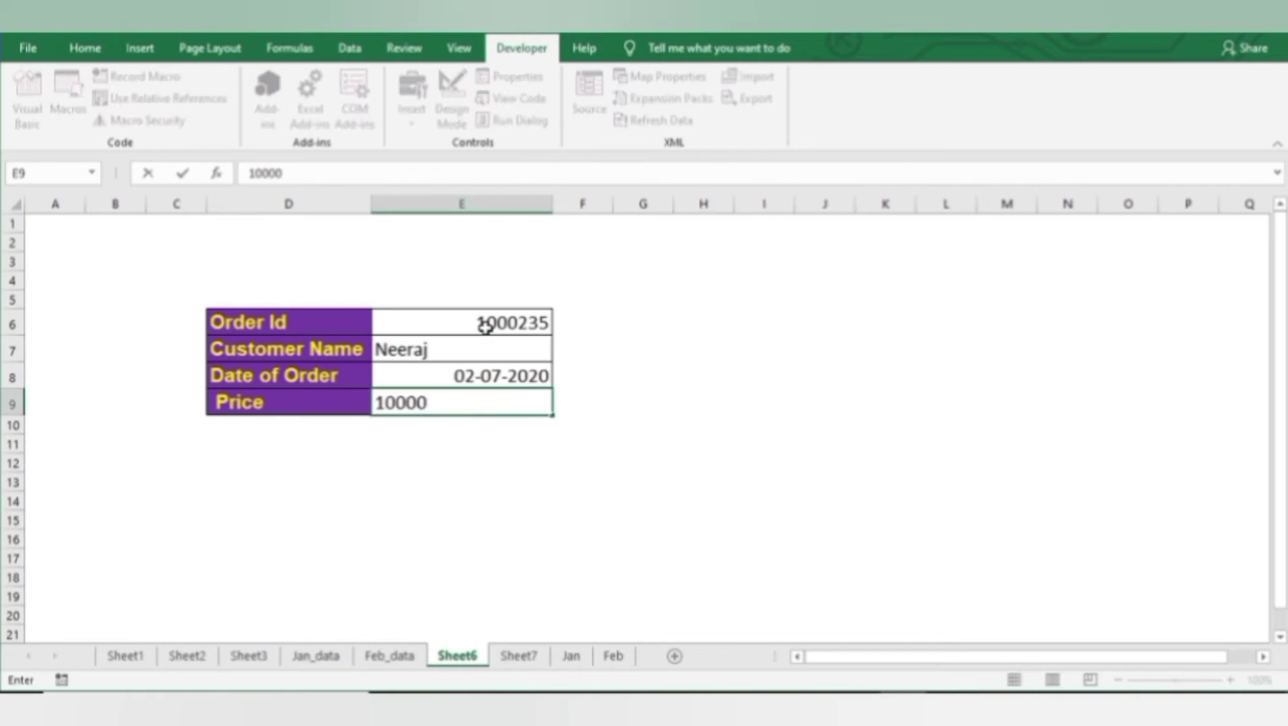
{"action": "key", "text": "Return"}
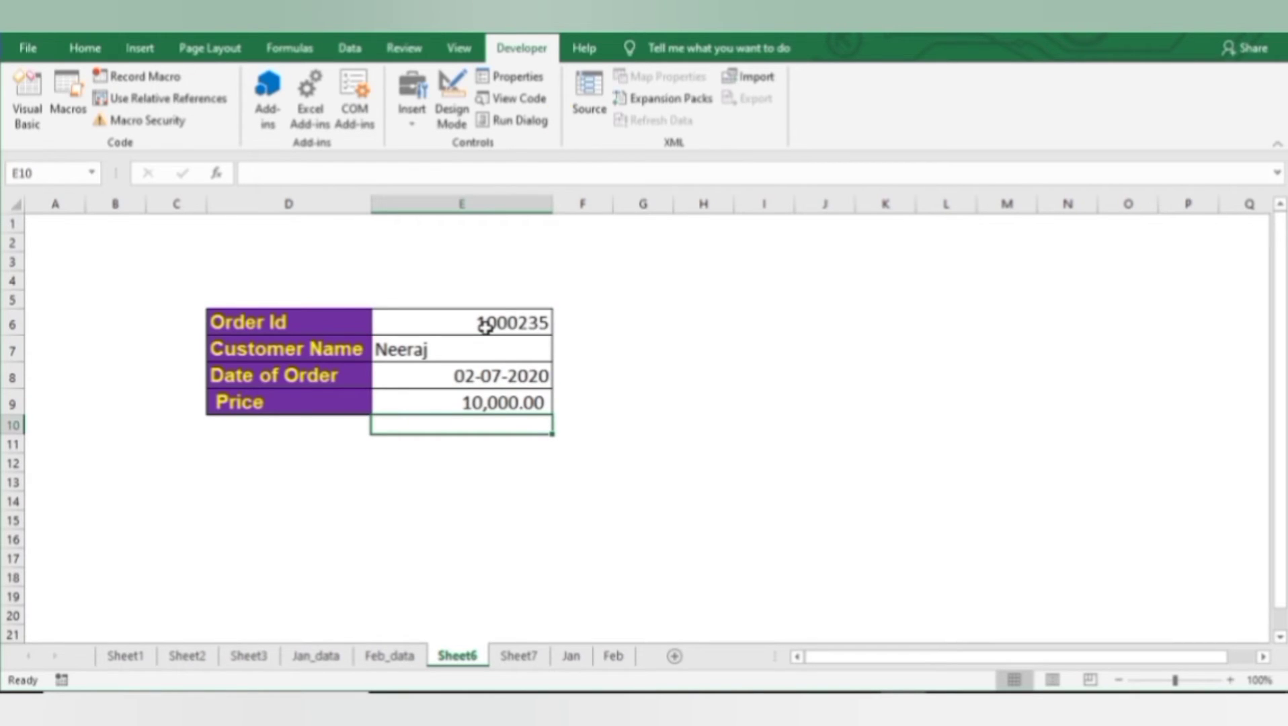
Step: Start recording a macro named Relative_Ref in this workbook and turn on relative references
{"action": "left_click", "coordinate": [181, 81]}
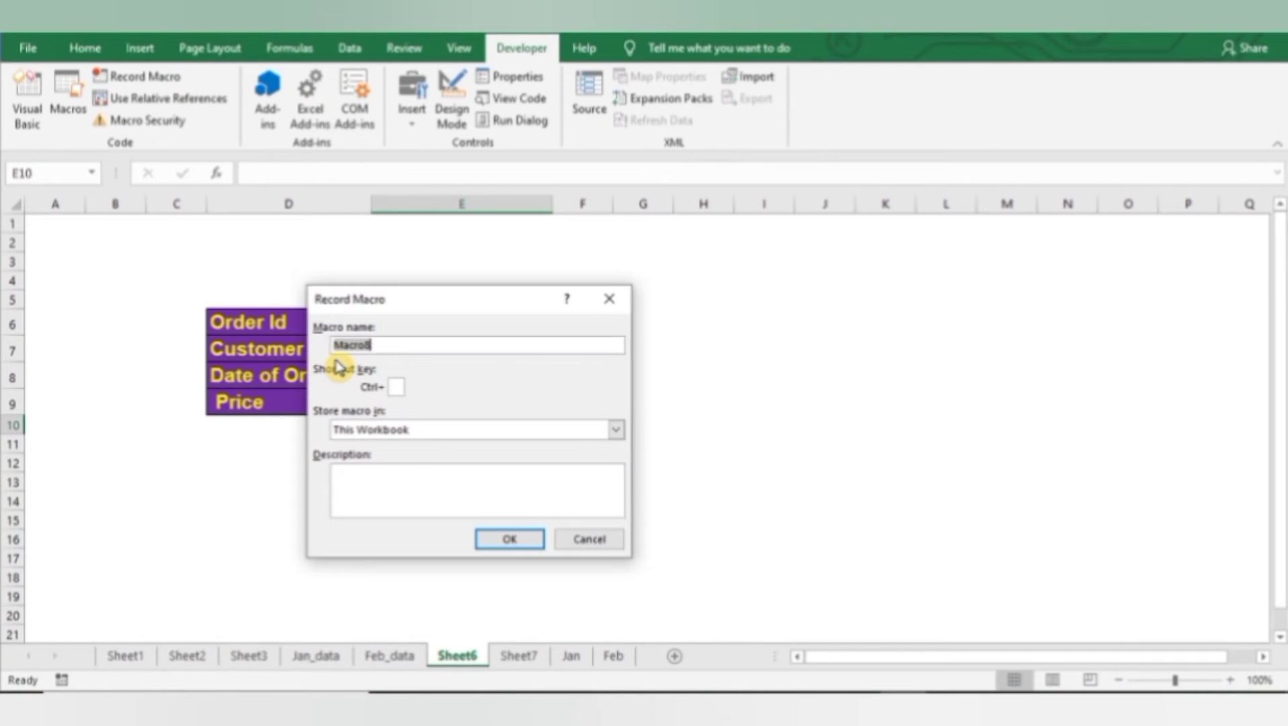
{"action": "type", "text": "Relative_Ref"}
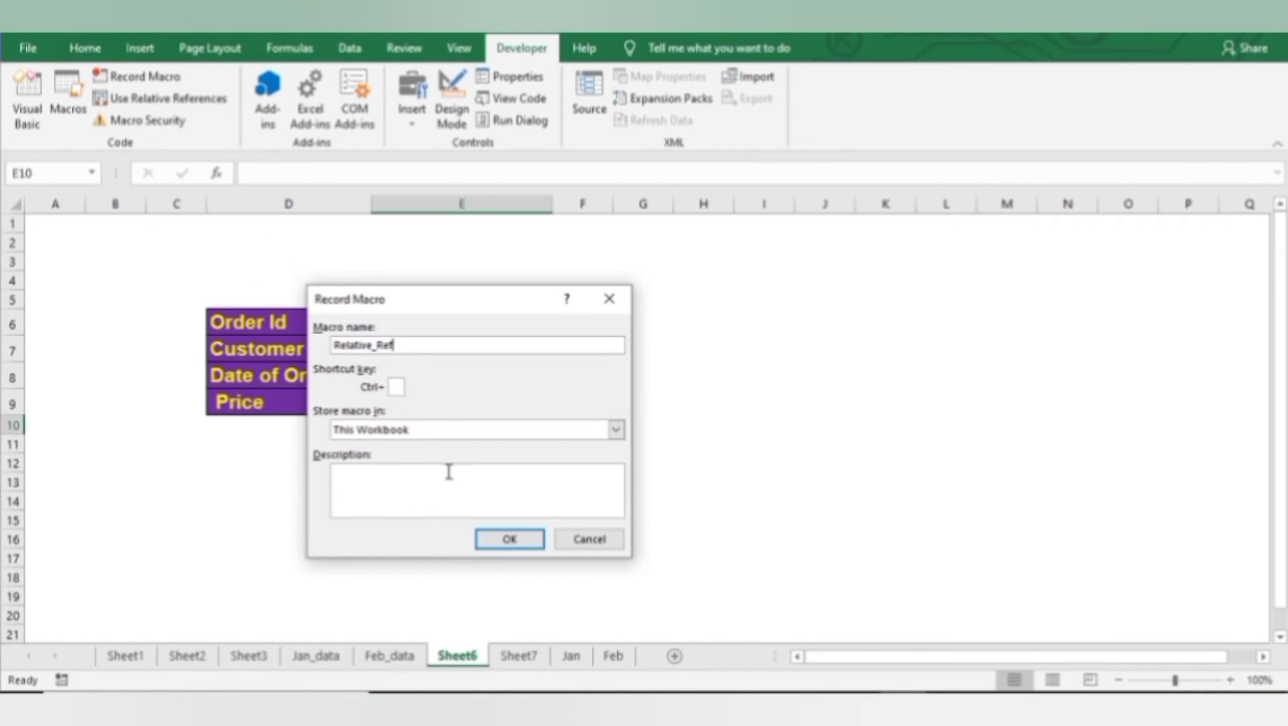
{"action": "left_click", "coordinate": [510, 539]}
{"action": "left_click", "coordinate": [161, 98]}
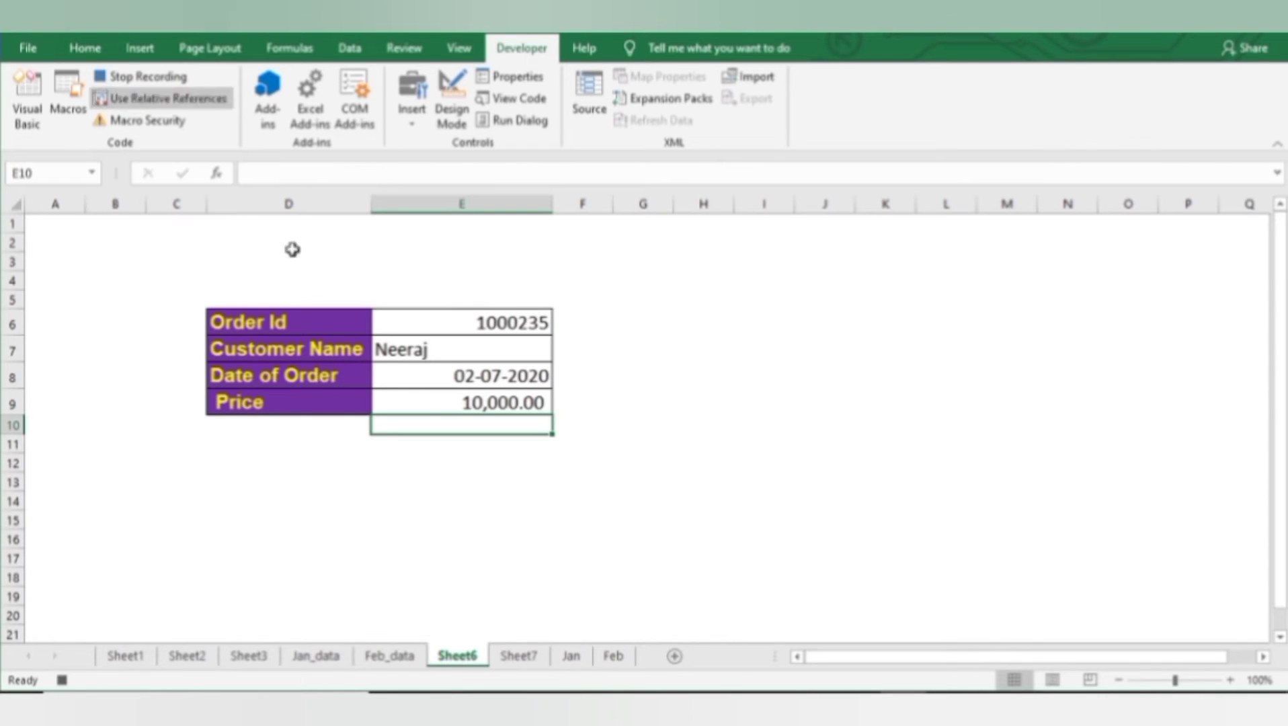
Step: Copy the four order values in E6:E9 of the Sheet6 form
{"action": "left_click", "coordinate": [495, 316]}
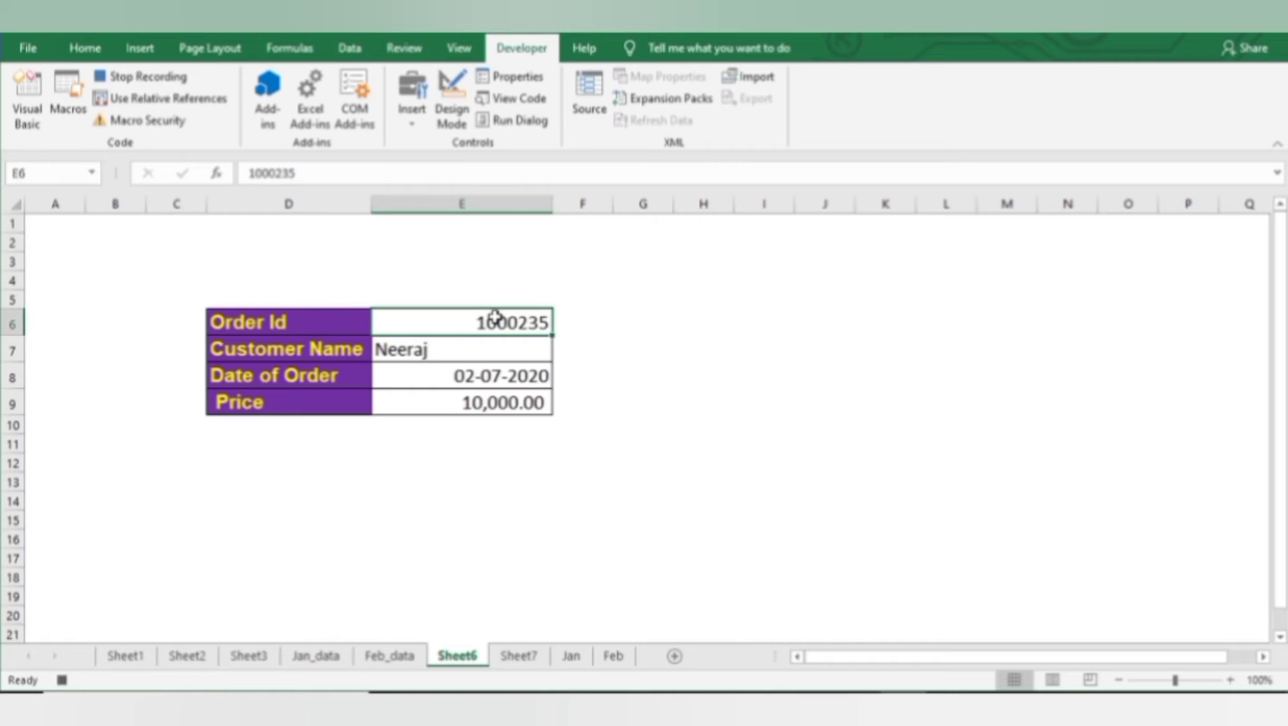
{"action": "key", "text": "shift+Down"}
{"action": "key", "text": "shift+Down"}
{"action": "key", "text": "shift+Down"}
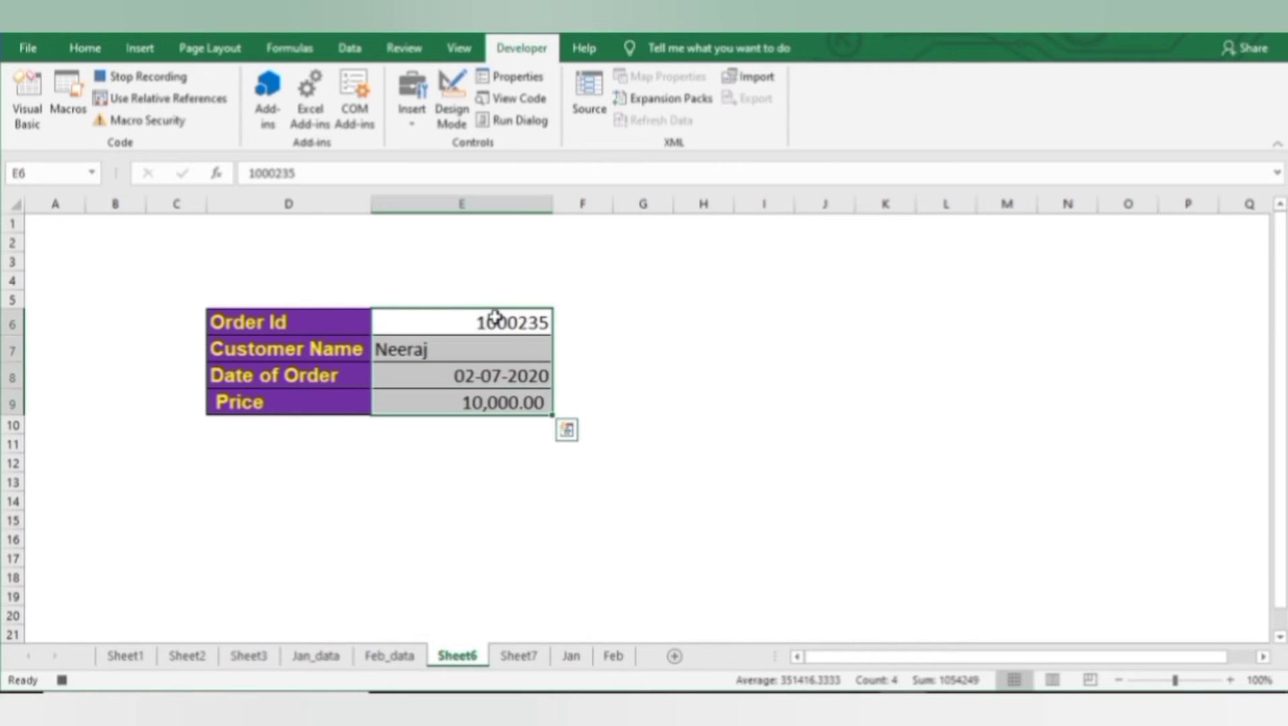
{"action": "key", "text": "ctrl+c"}
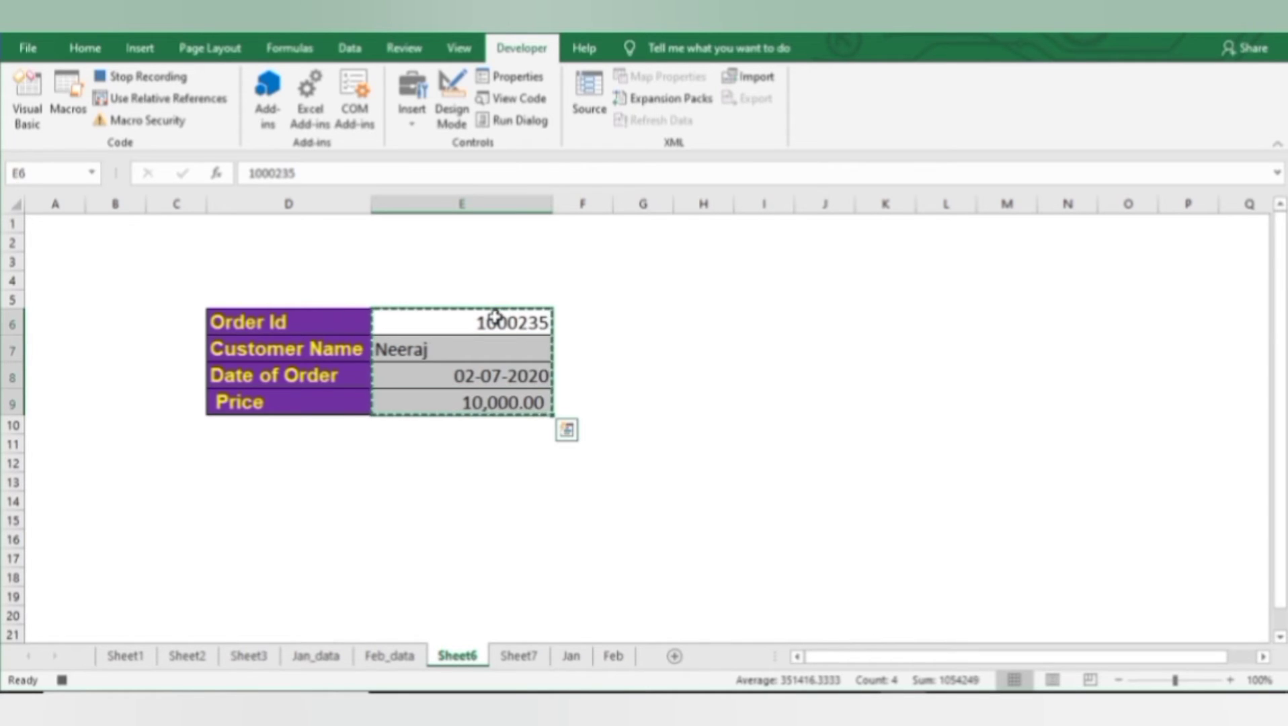
Step: Switch to Sheet7 and select the Order Id header cell C4 of the records table
{"action": "left_click", "coordinate": [533, 656]}
{"action": "key", "text": "Up"}
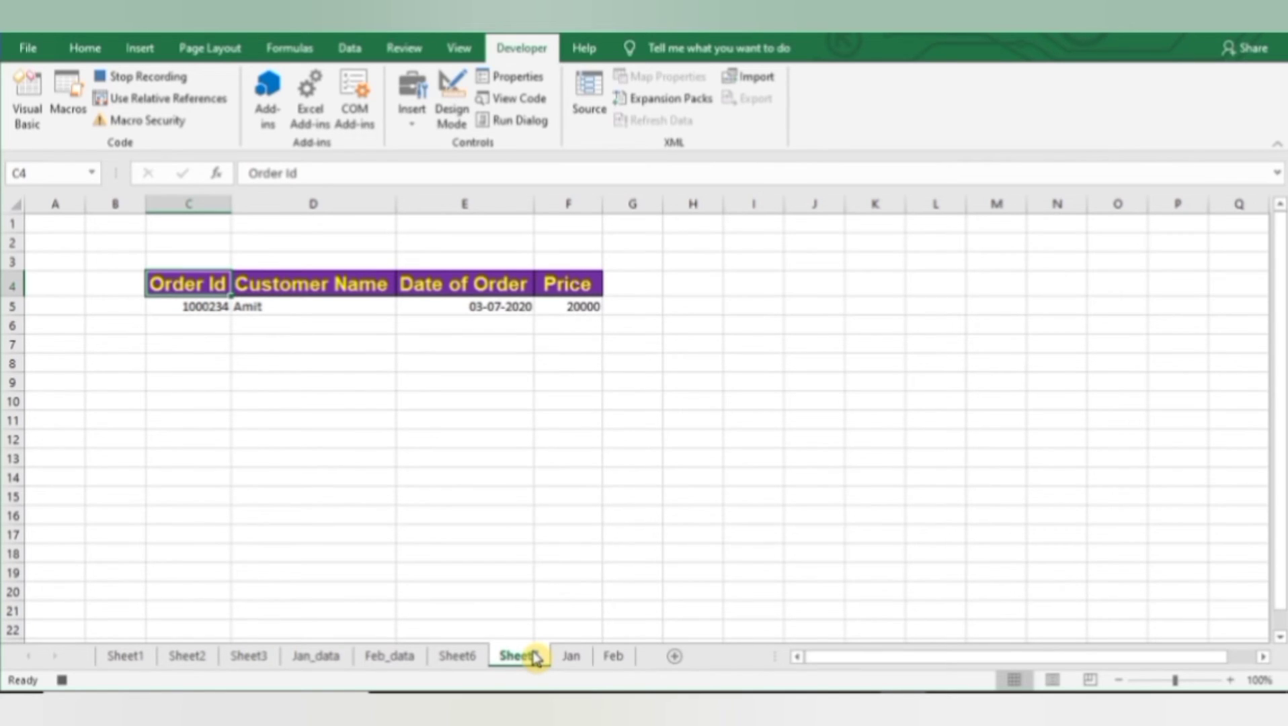
{"action": "key", "text": "Down"}
{"action": "key", "text": "Down"}
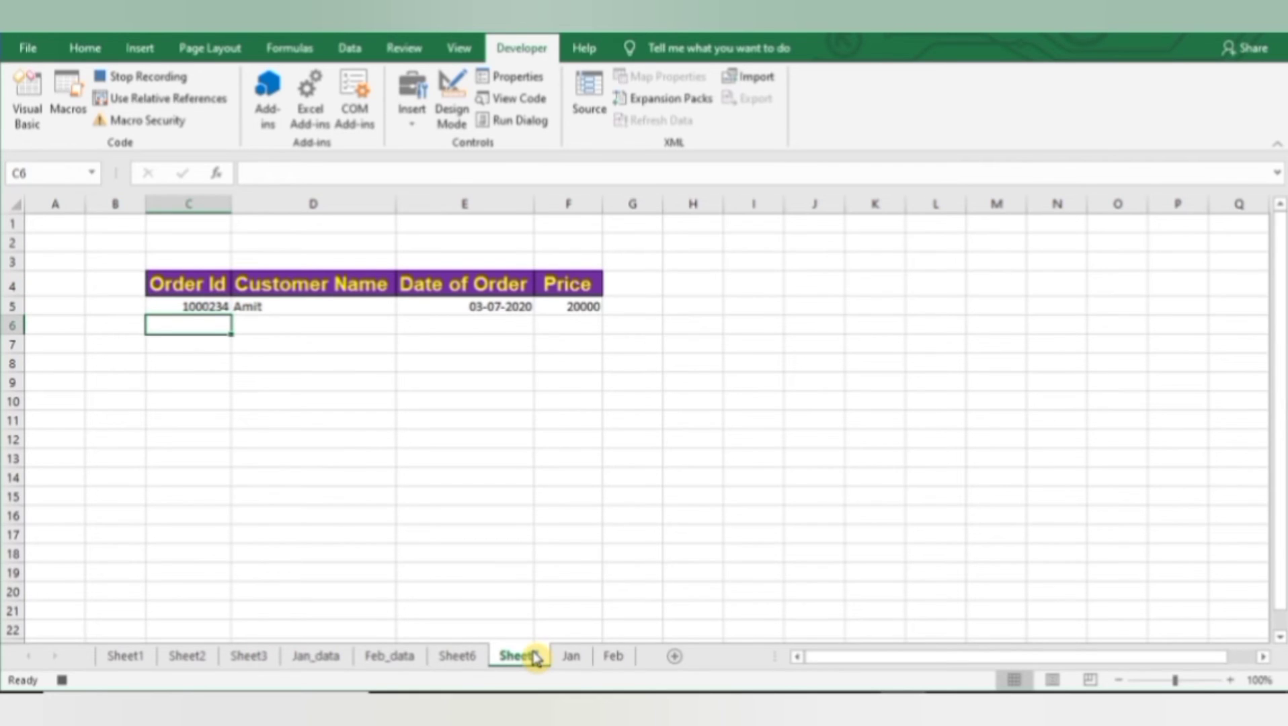
{"action": "key", "text": "Up"}
{"action": "key", "text": "Up"}
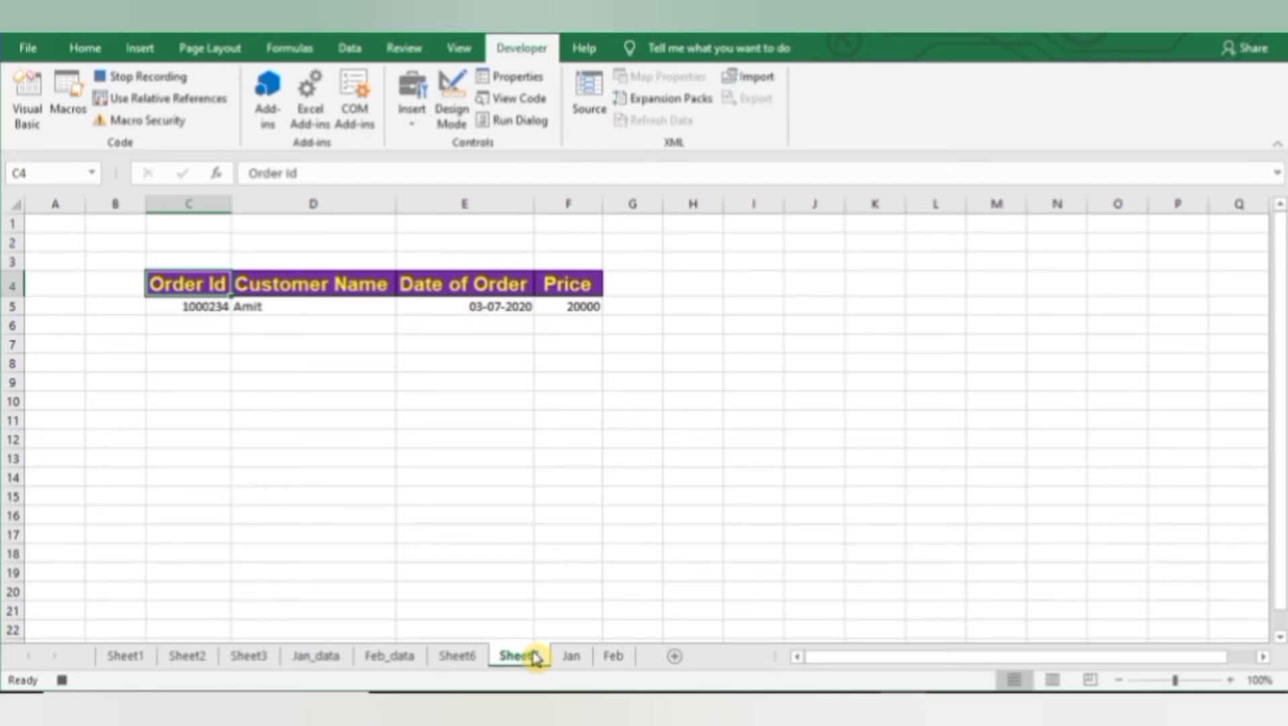
Step: Turn on relative references and move to the first empty cell below the last order ID
{"action": "left_click", "coordinate": [211, 102]}
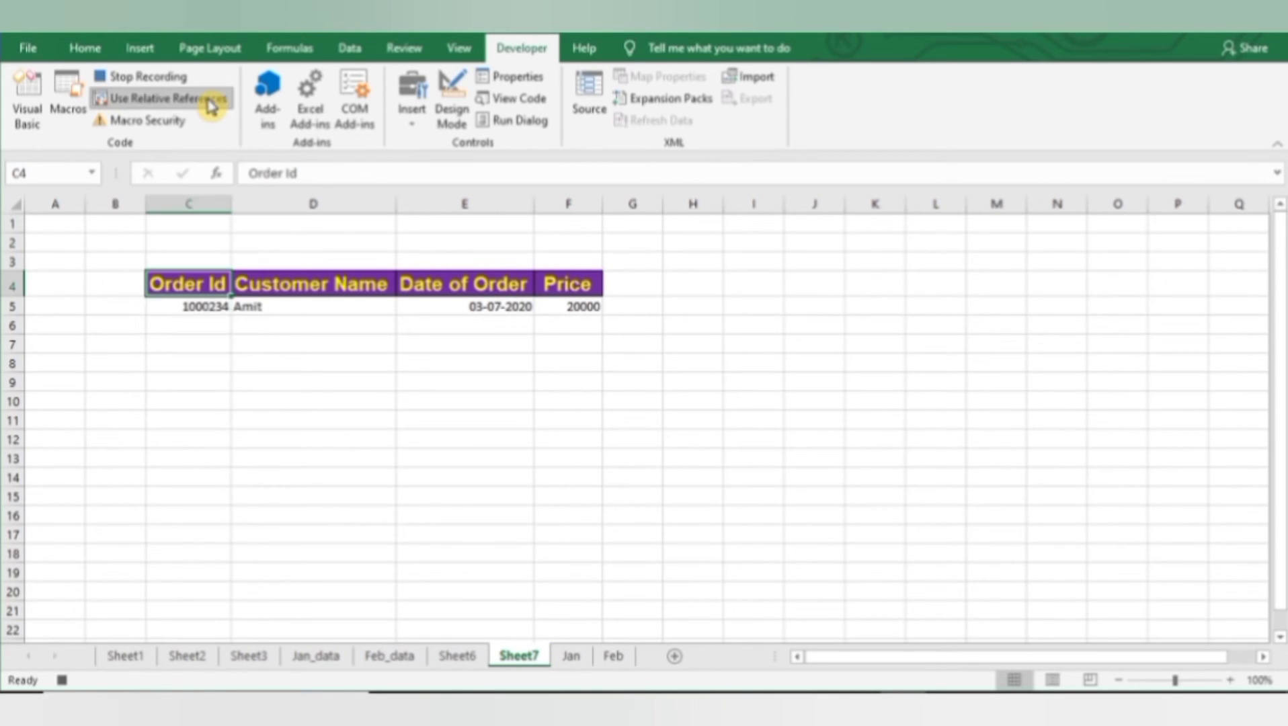
{"action": "key", "text": "ctrl+Down"}
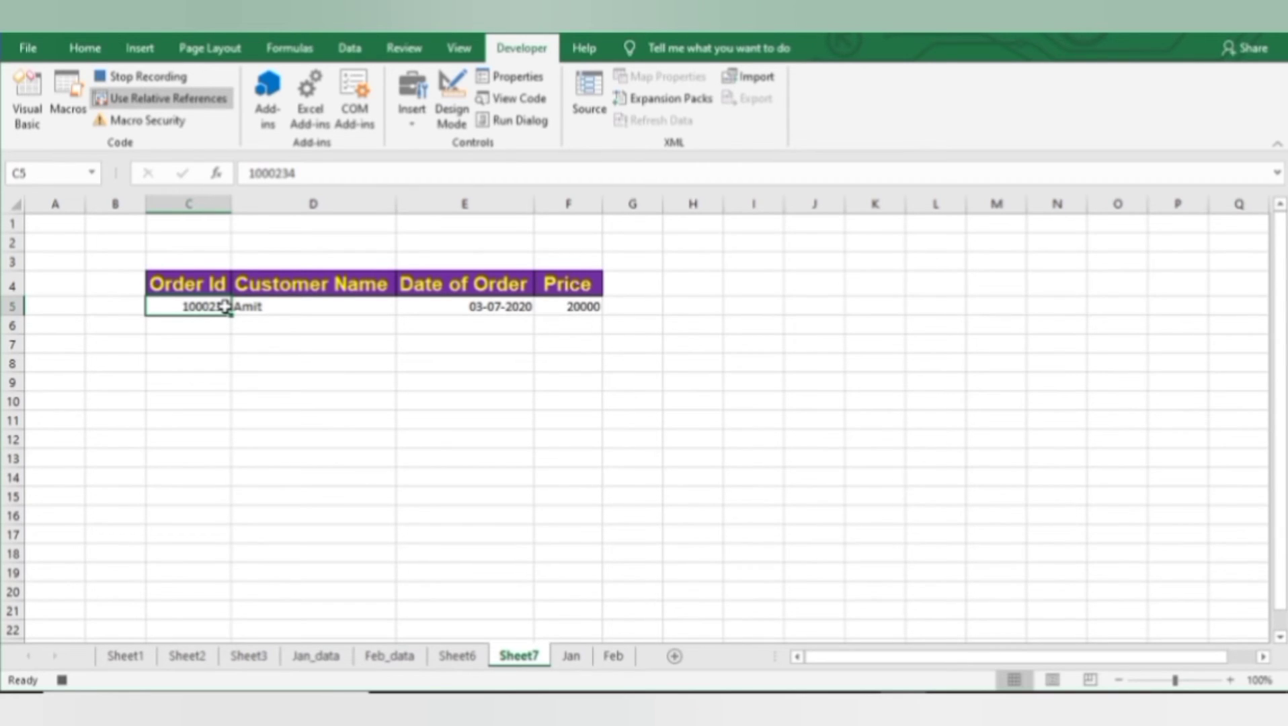
{"action": "key", "text": "Down"}
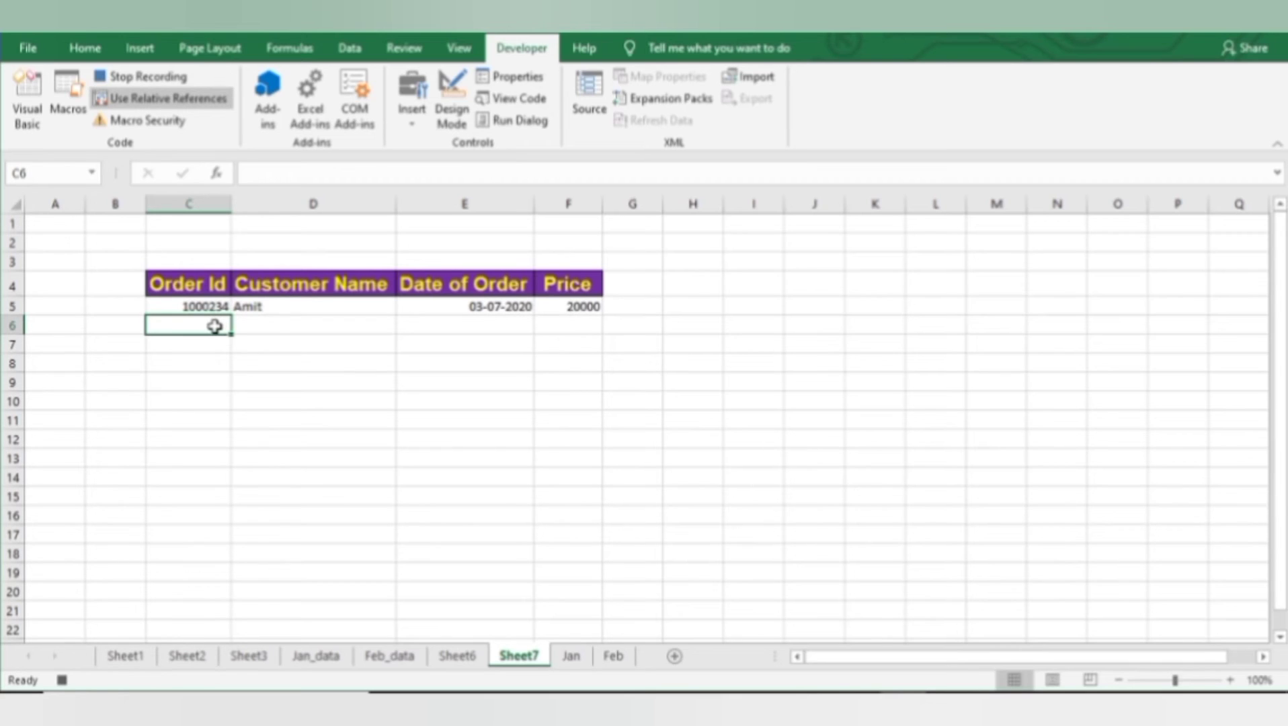
Step: Paste the copied order values transposed into row 6, starting at C6
{"action": "key", "text": "alt"}
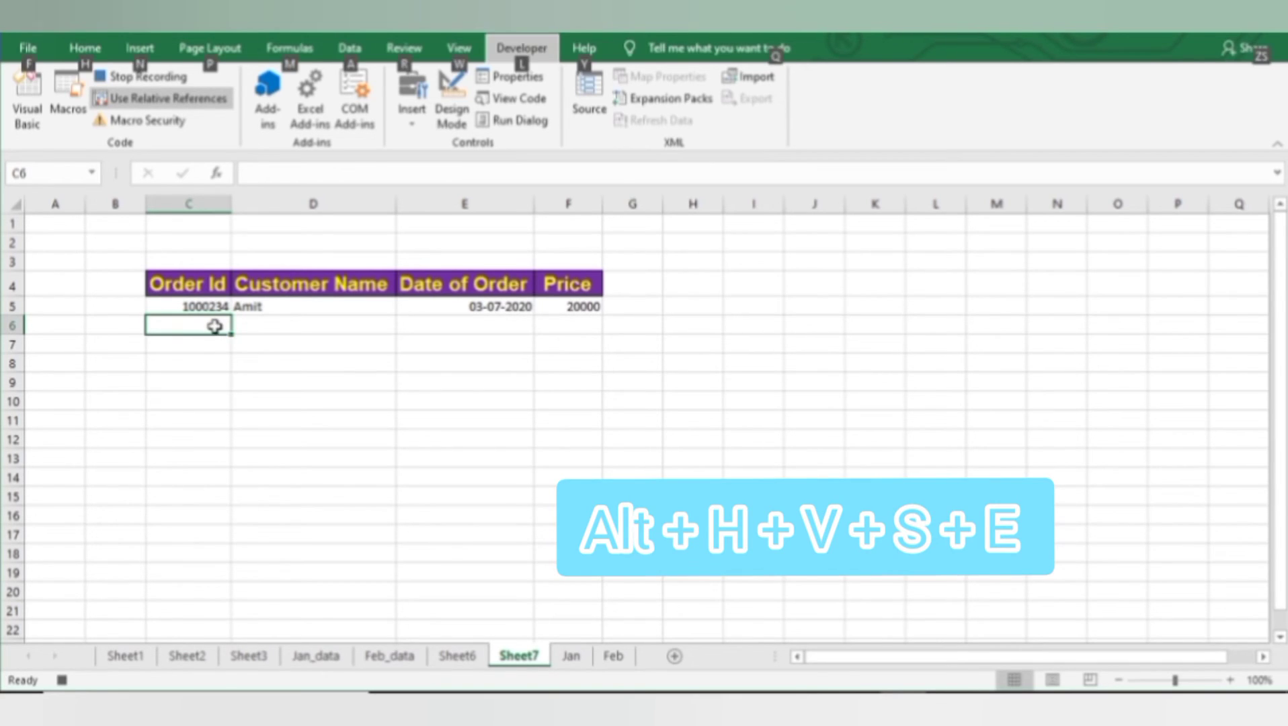
{"action": "key", "text": "h"}
{"action": "key", "text": "v"}
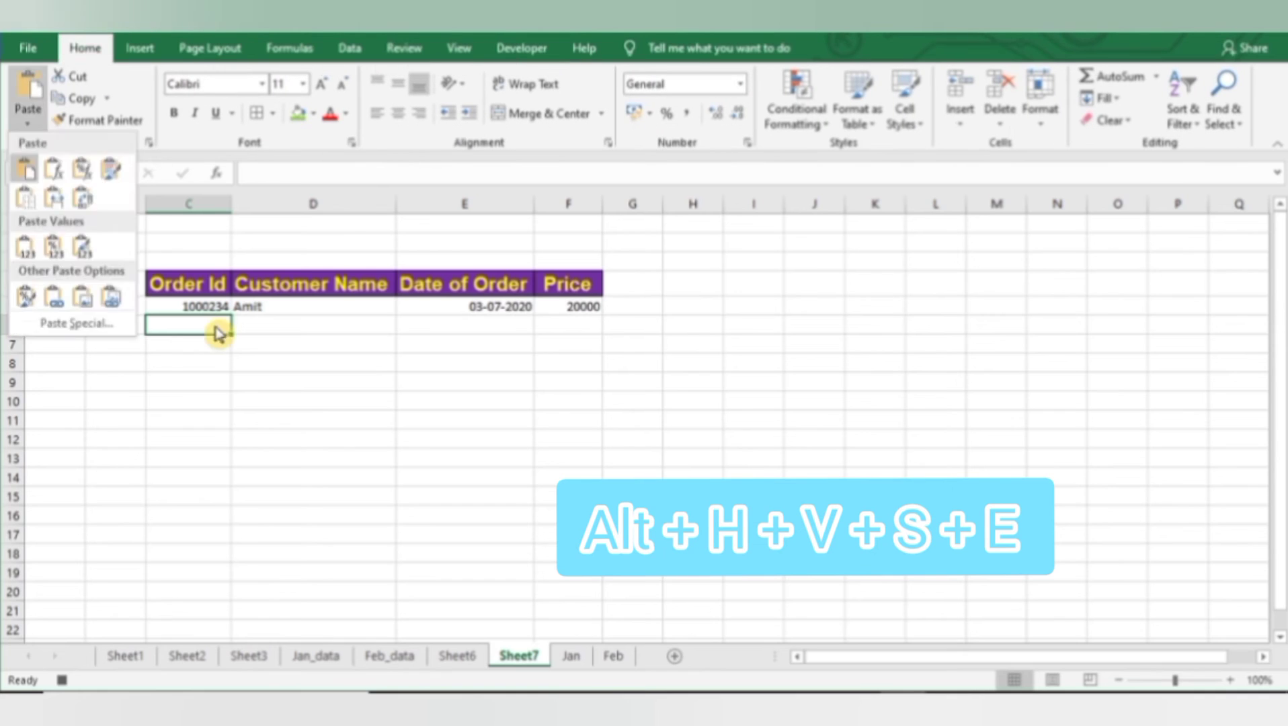
{"action": "key", "text": "s"}
{"action": "key", "text": "e"}
{"action": "key", "text": "Return"}
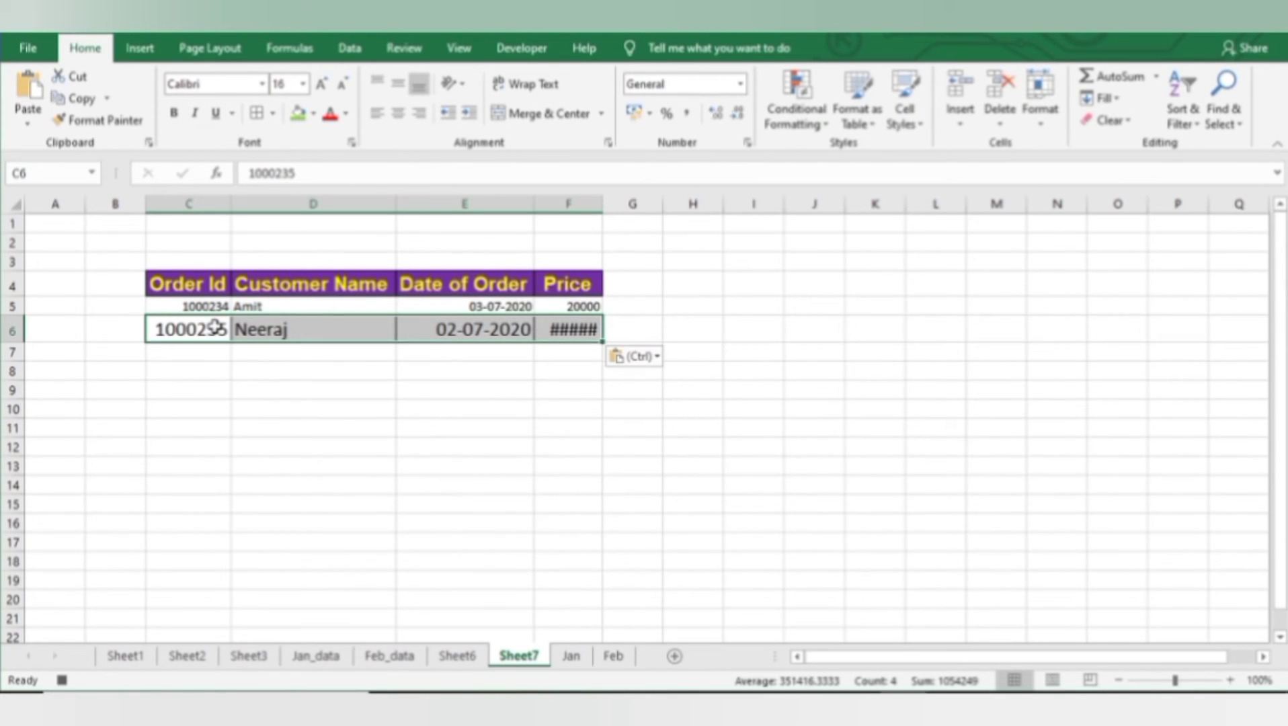
Step: Widen the Price column so the pasted amount fits, and turn off relative references
{"action": "left_click_drag", "start_coordinate": [602, 203], "coordinate": [663, 203]}
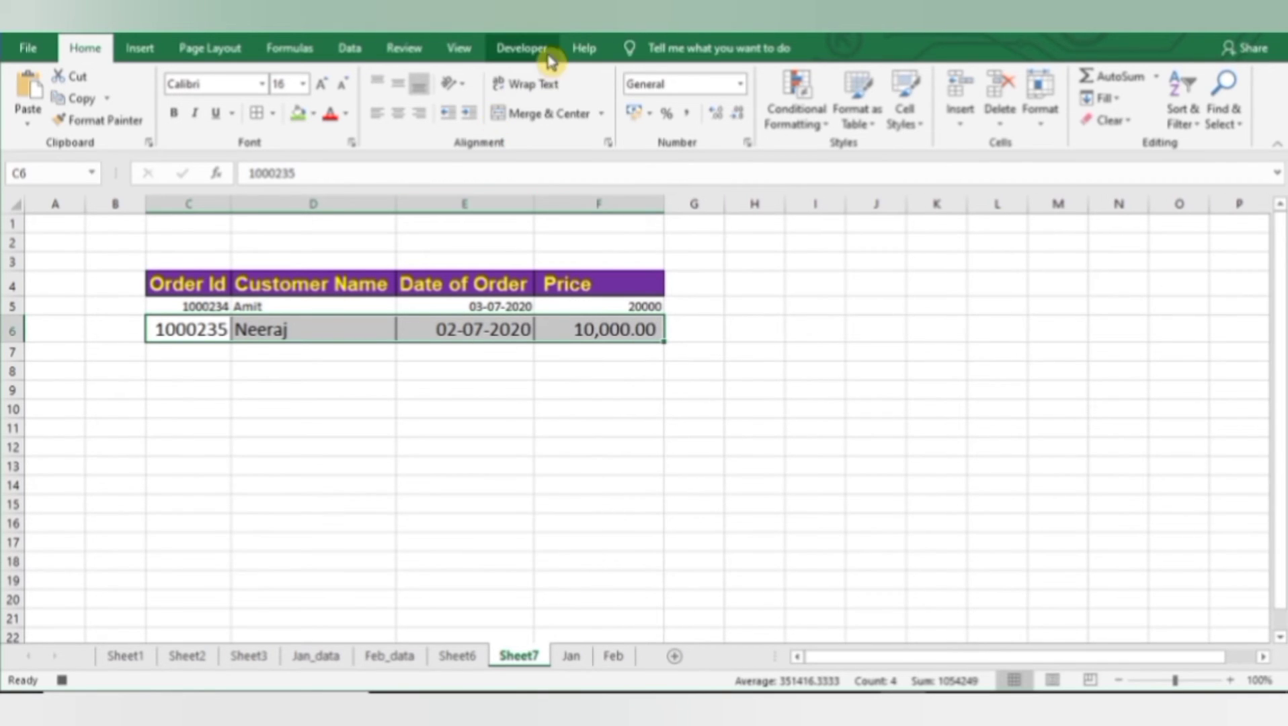
{"action": "left_click", "coordinate": [523, 48]}
{"action": "left_click", "coordinate": [206, 99]}
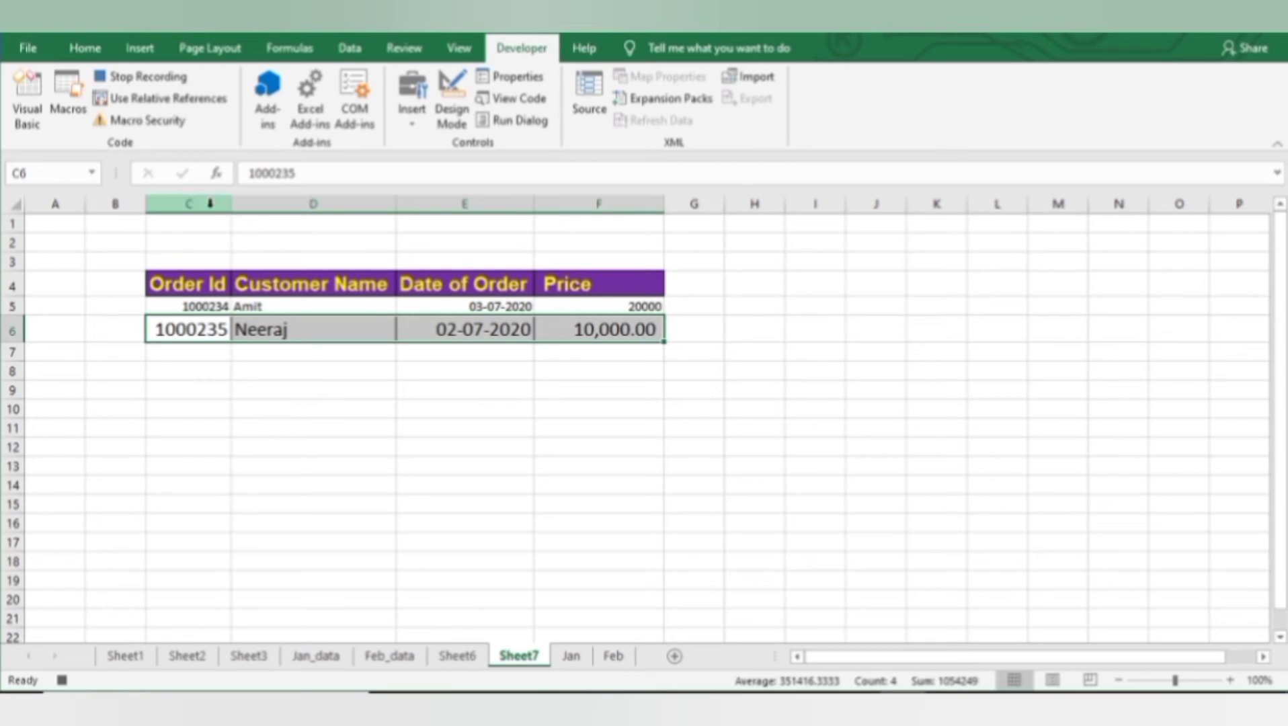
Step: Clear the four order values from the Sheet6 form, select E6 and stop recording the macro
{"action": "left_click", "coordinate": [474, 655]}
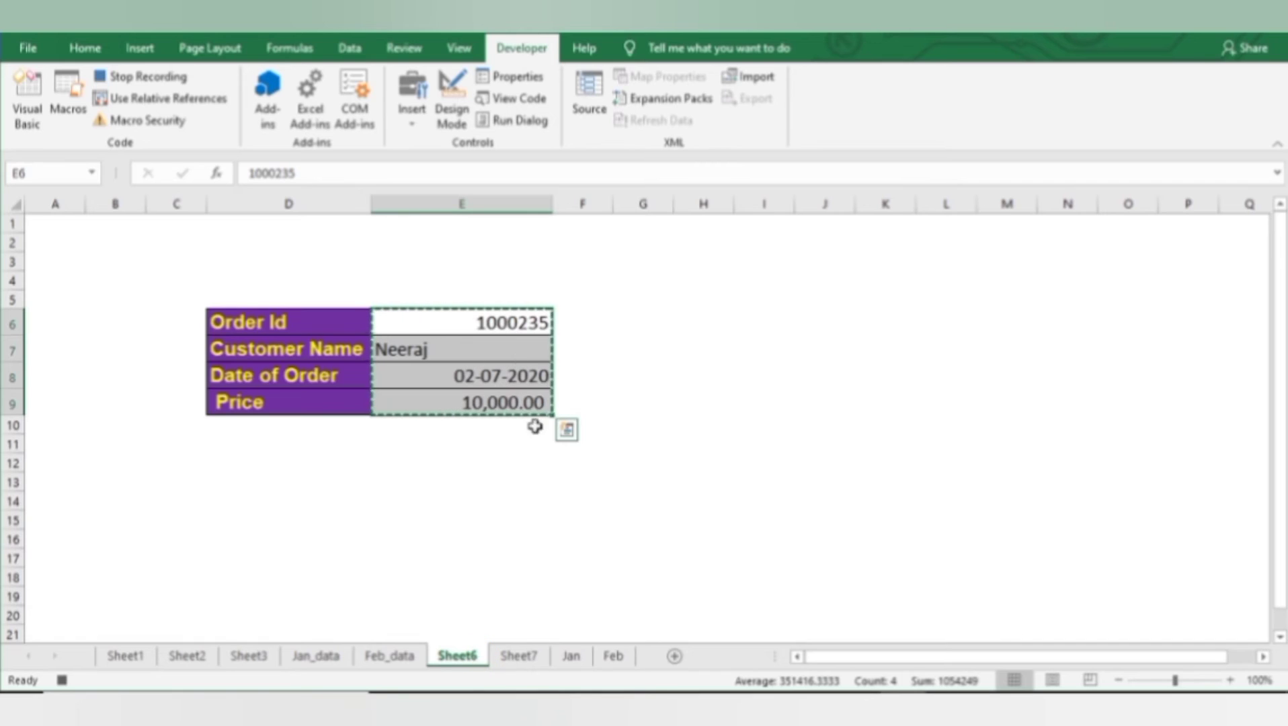
{"action": "key", "text": "Delete"}
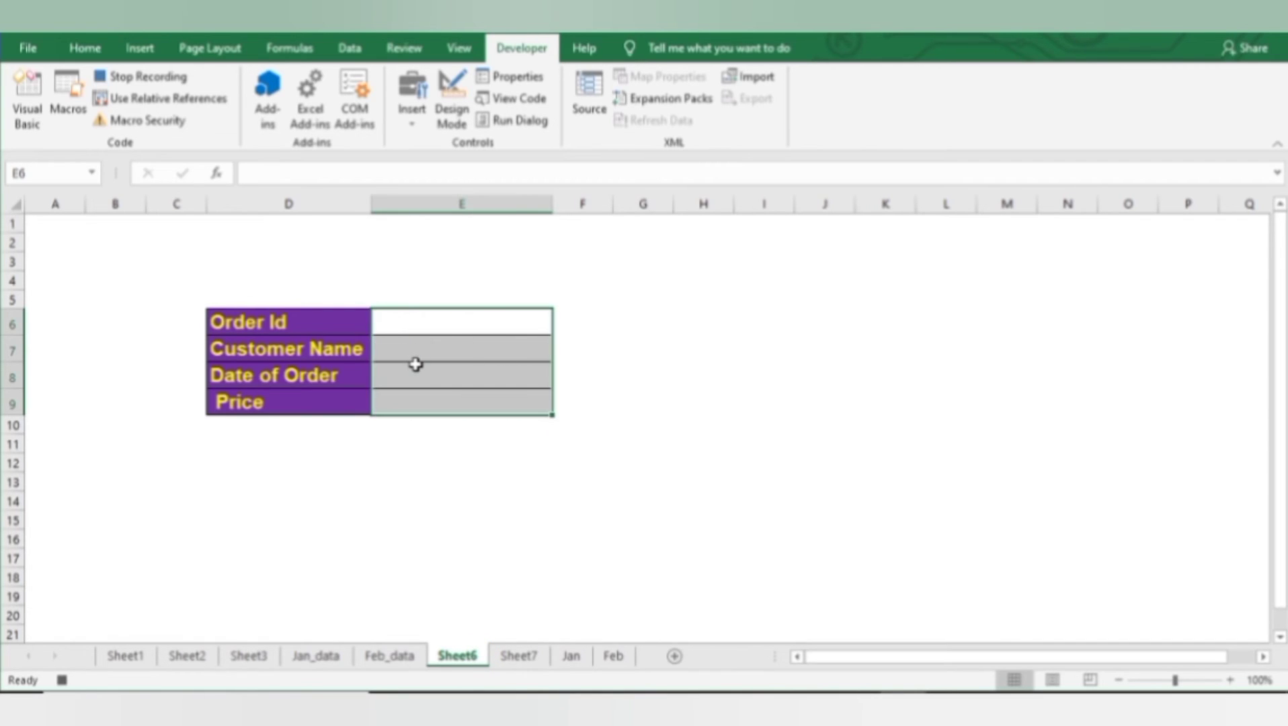
{"action": "left_click", "coordinate": [452, 331]}
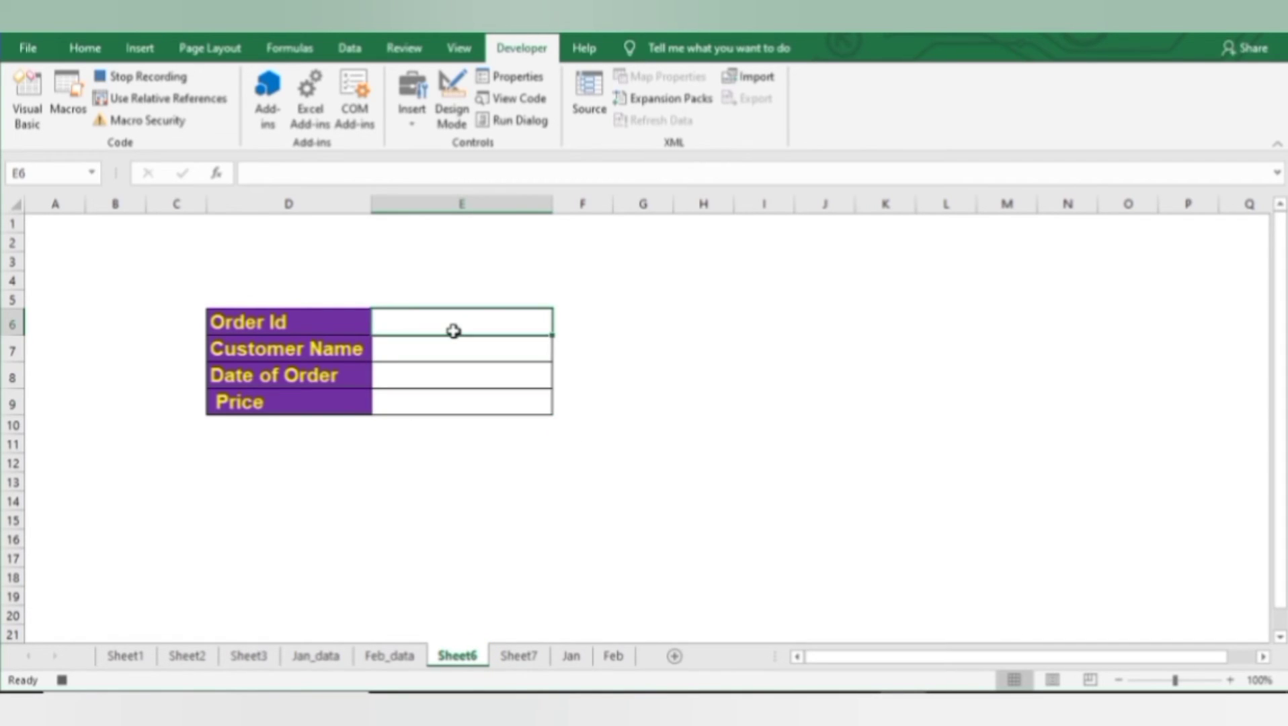
{"action": "left_click", "coordinate": [133, 86]}
{"action": "left_click", "coordinate": [825, 374]}
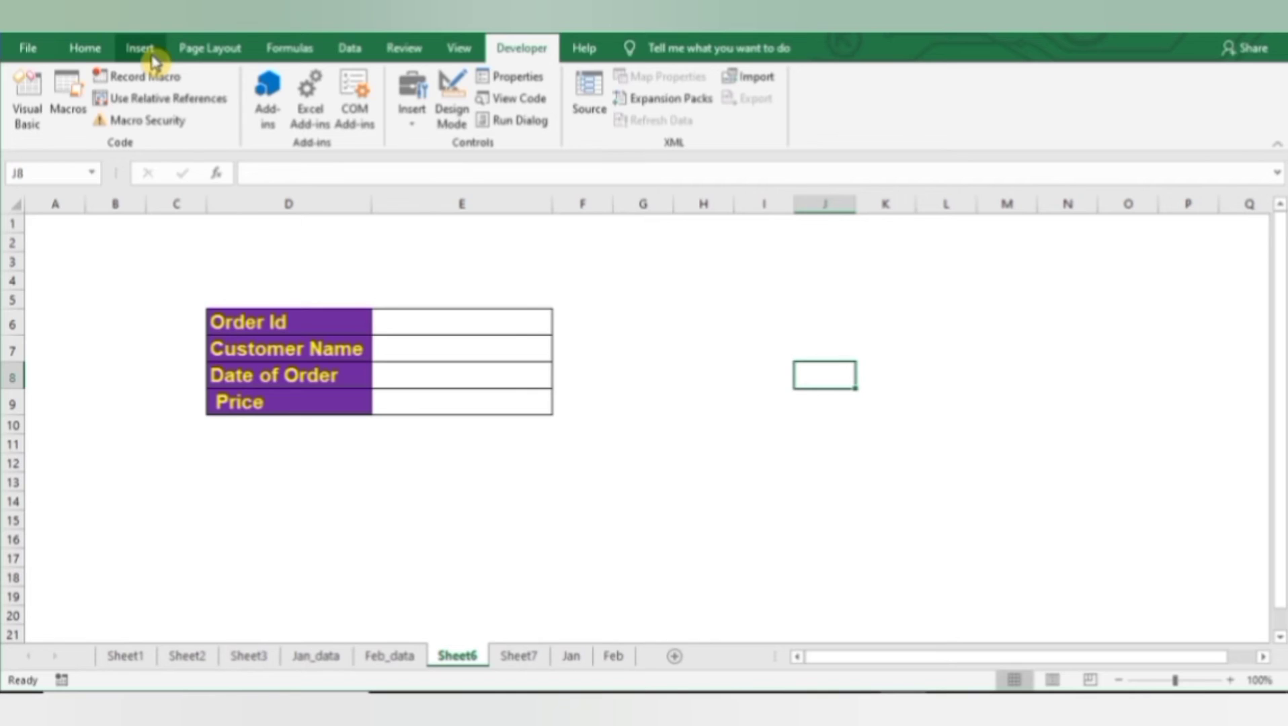
Step: Insert a rectangle about 5.77 cm by 1.07 cm beside the order form, with the text Save Entry
{"action": "left_click", "coordinate": [152, 59]}
{"action": "left_click", "coordinate": [252, 124]}
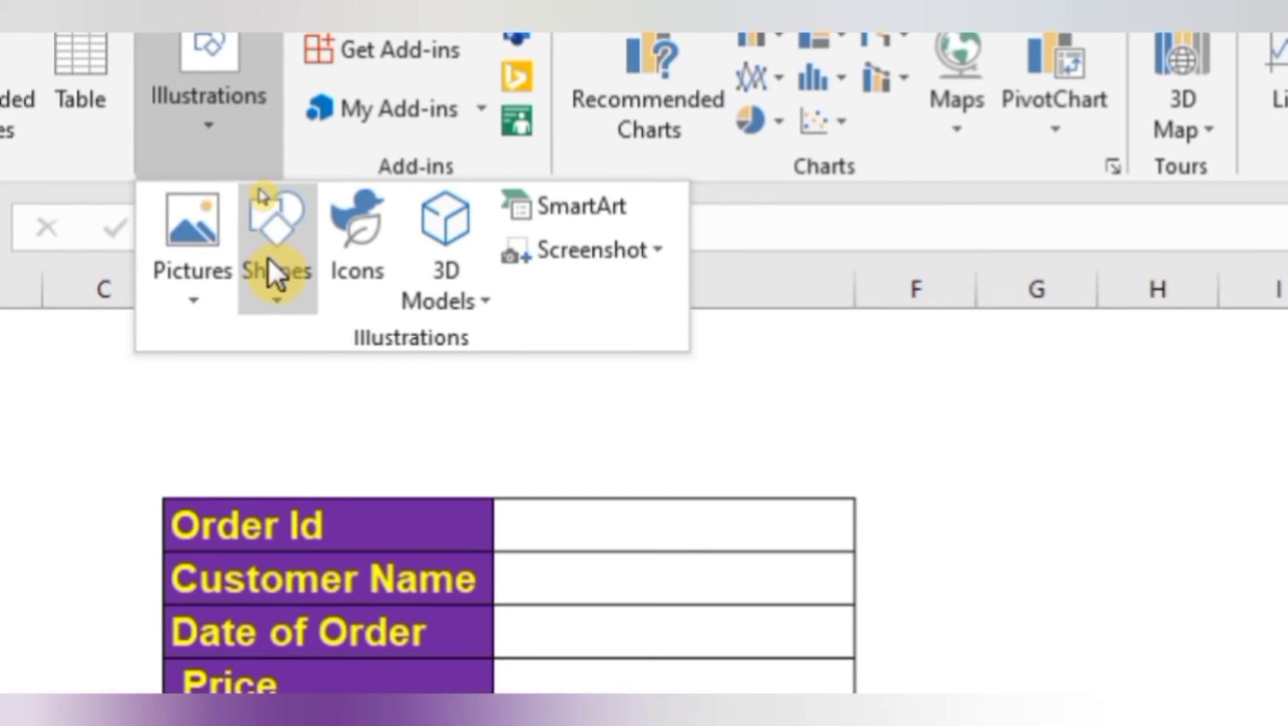
{"action": "left_click", "coordinate": [259, 186]}
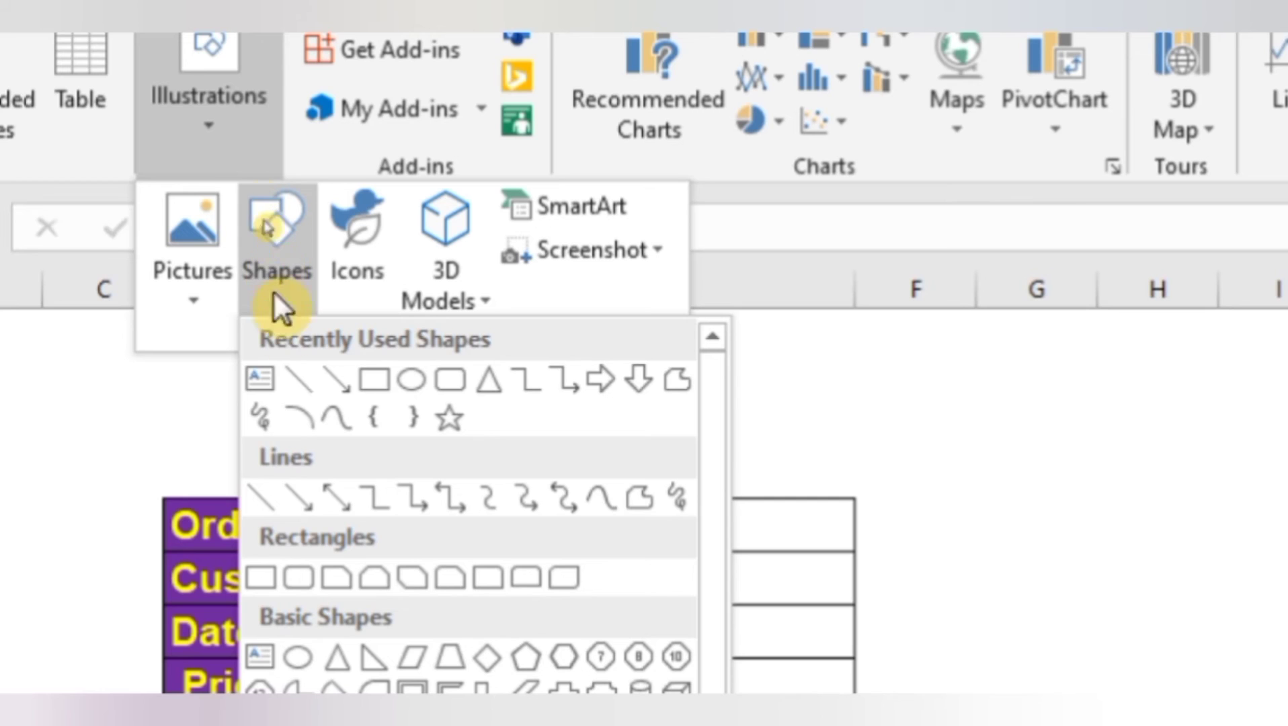
{"action": "left_click", "coordinate": [373, 380]}
{"action": "left_click", "coordinate": [600, 381]}
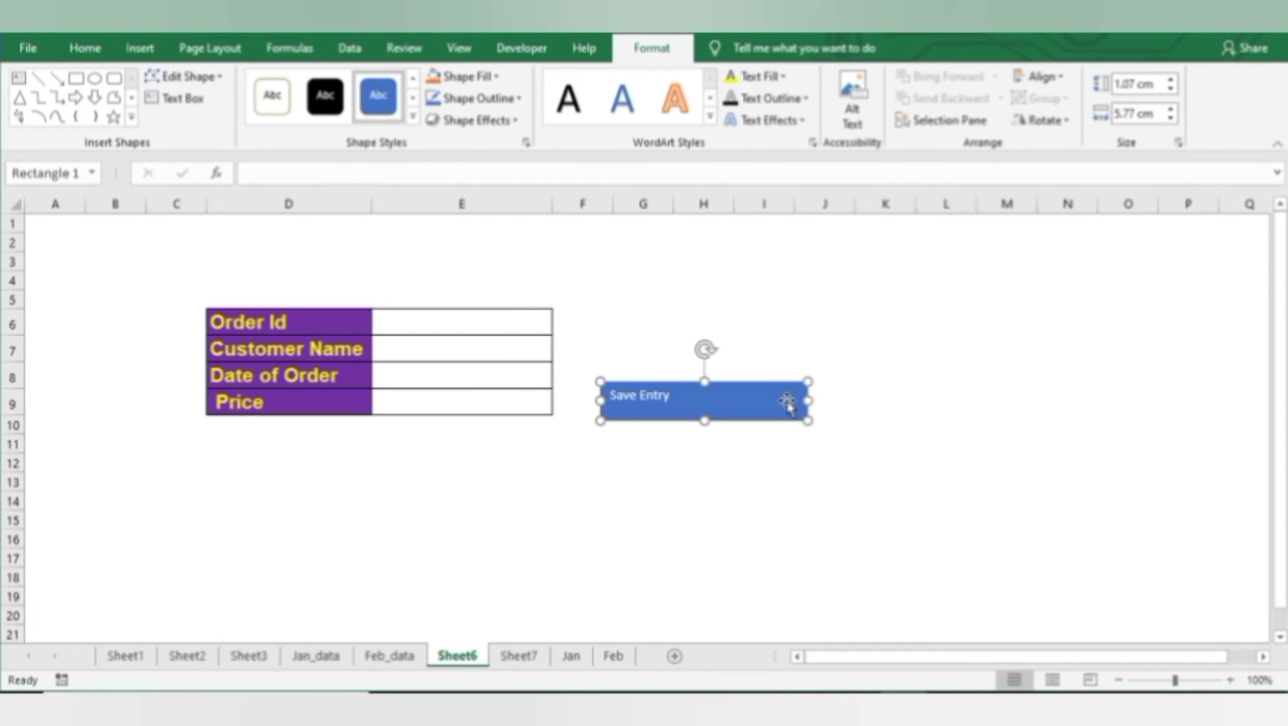
Step: Narrow the Save Entry rectangle to about 4.95 cm and give it a gold shape style with a shape effect
{"action": "left_click_drag", "start_coordinate": [806, 401], "coordinate": [778, 403]}
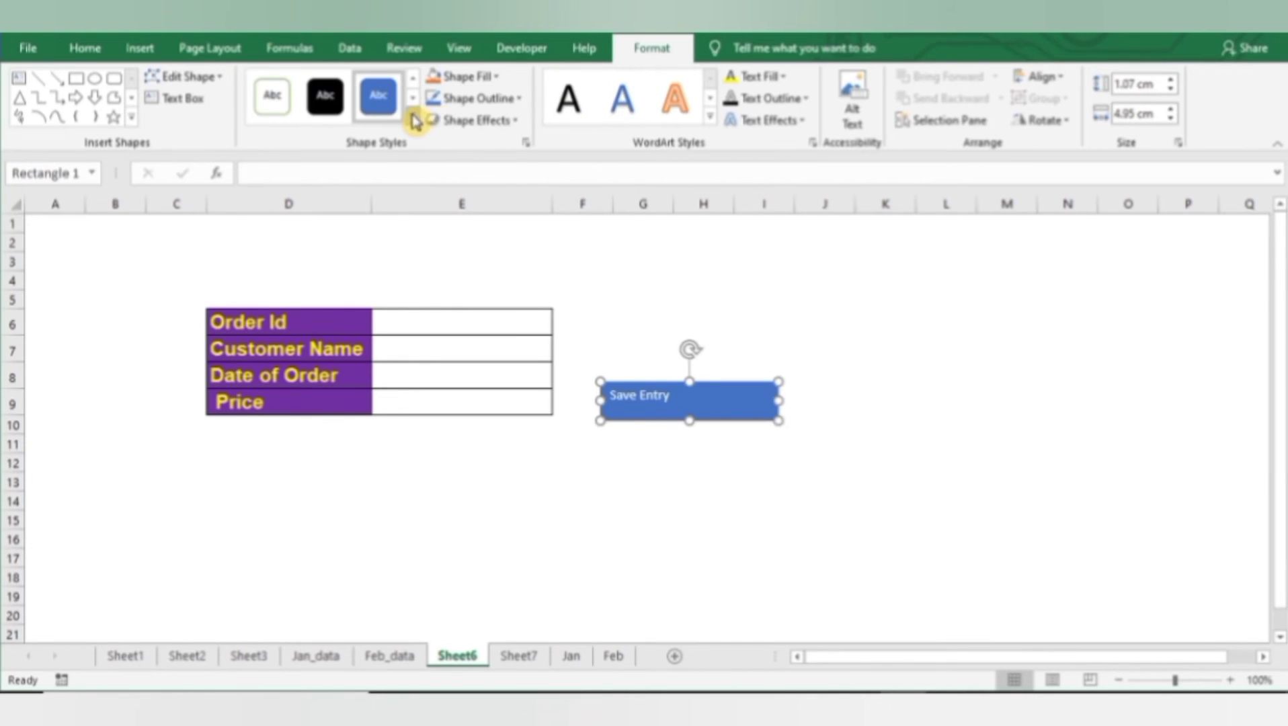
{"action": "left_click", "coordinate": [179, 234]}
{"action": "left_click", "coordinate": [470, 339]}
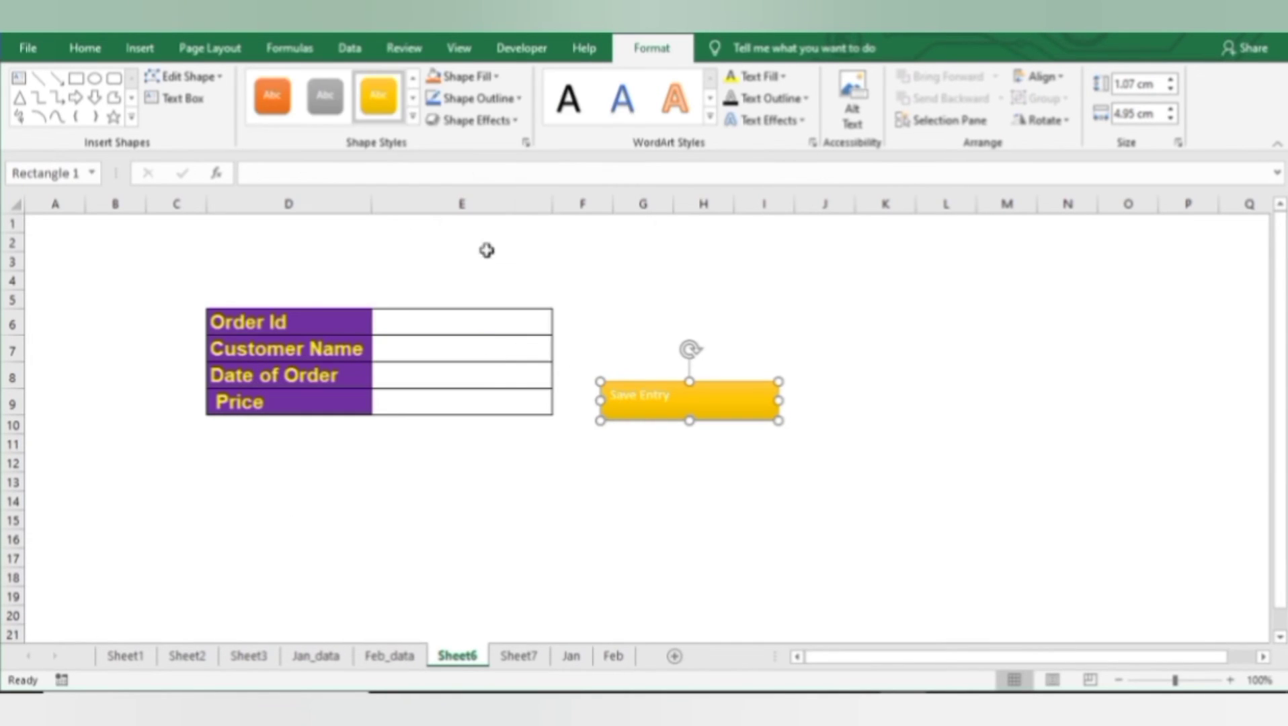
{"action": "left_click", "coordinate": [519, 120]}
{"action": "mouse_move", "coordinate": [526, 198]}
{"action": "left_click", "coordinate": [648, 269]}
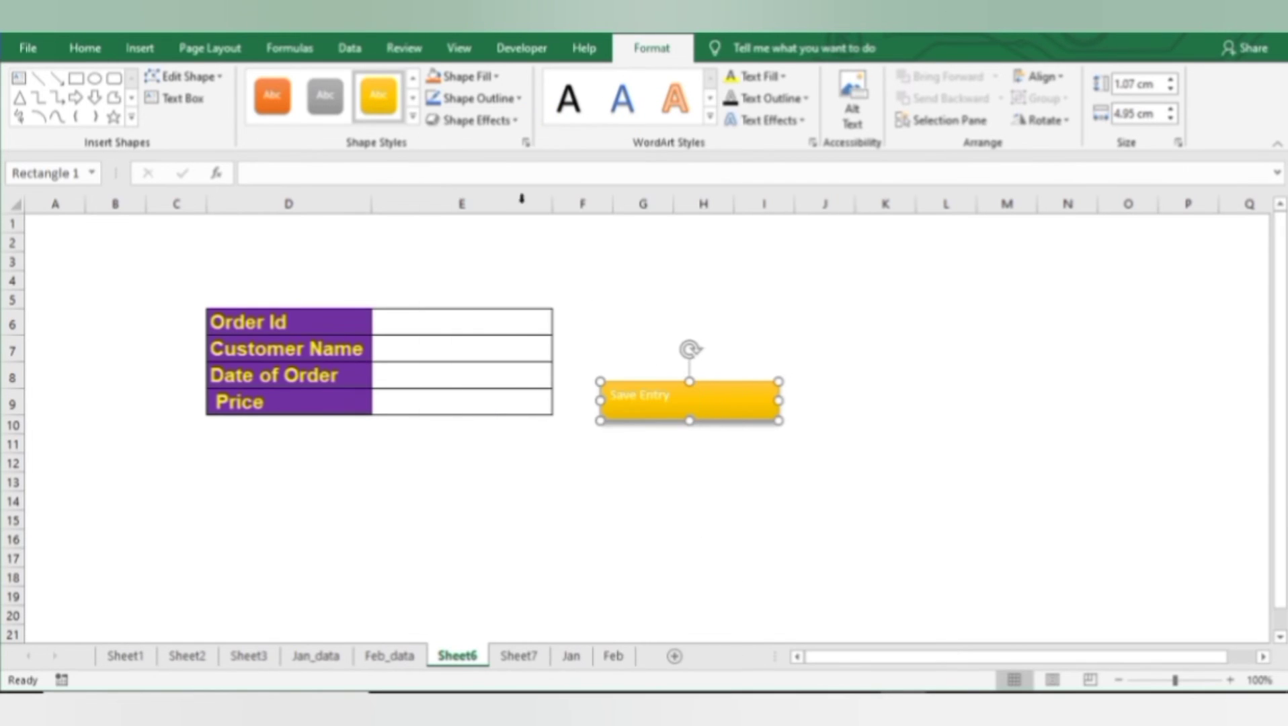
Step: Centre the Save Entry text vertically and horizontally, and make it red and bold
{"action": "left_click", "coordinate": [398, 84]}
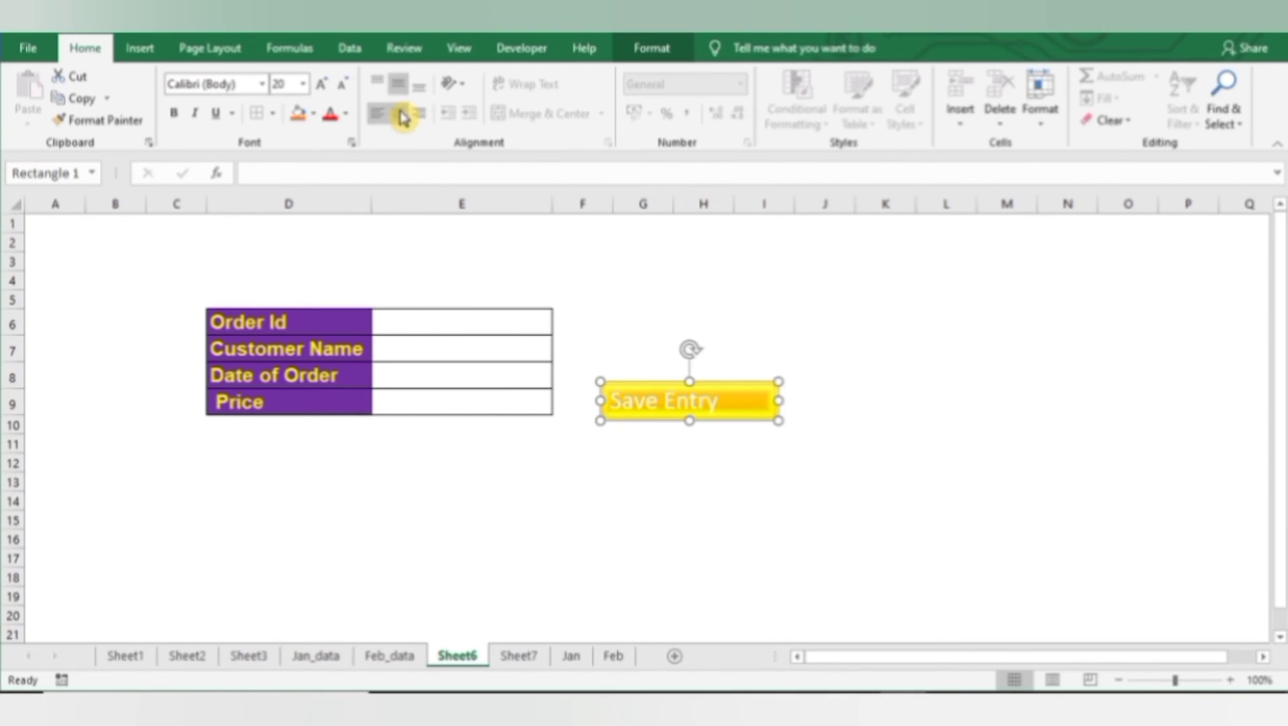
{"action": "left_click", "coordinate": [399, 114]}
{"action": "left_click", "coordinate": [333, 114]}
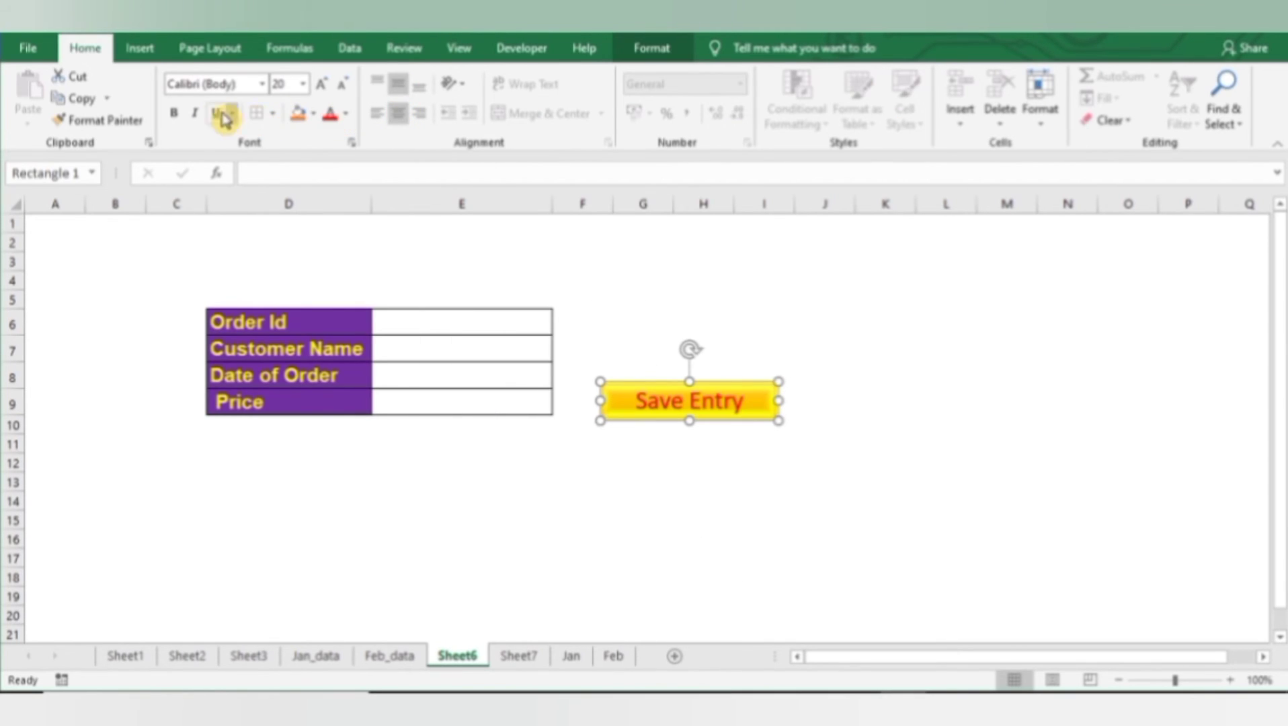
{"action": "left_click", "coordinate": [180, 114]}
Step: Enlarge the Save Entry text to size 40 and resize the rectangle to fit it on one line
{"action": "left_click", "coordinate": [323, 84]}
{"action": "left_click", "coordinate": [323, 84]}
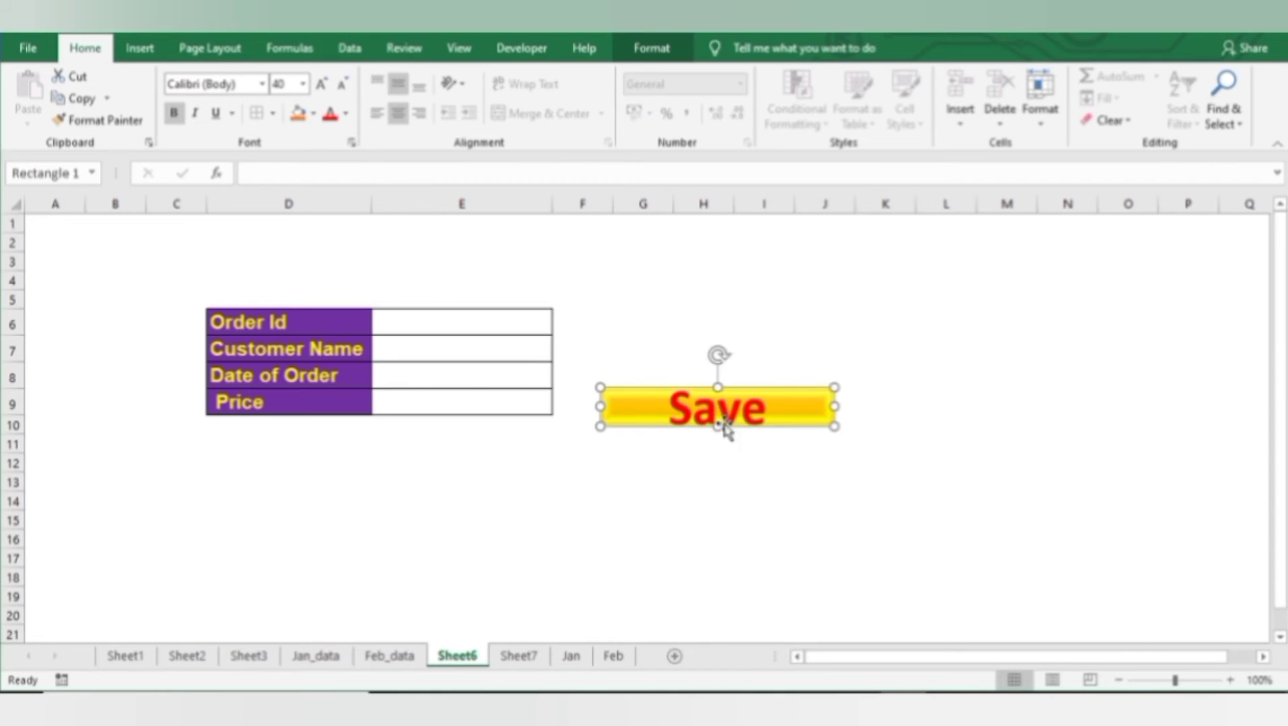
{"action": "left_click_drag", "start_coordinate": [718, 427], "coordinate": [724, 465]}
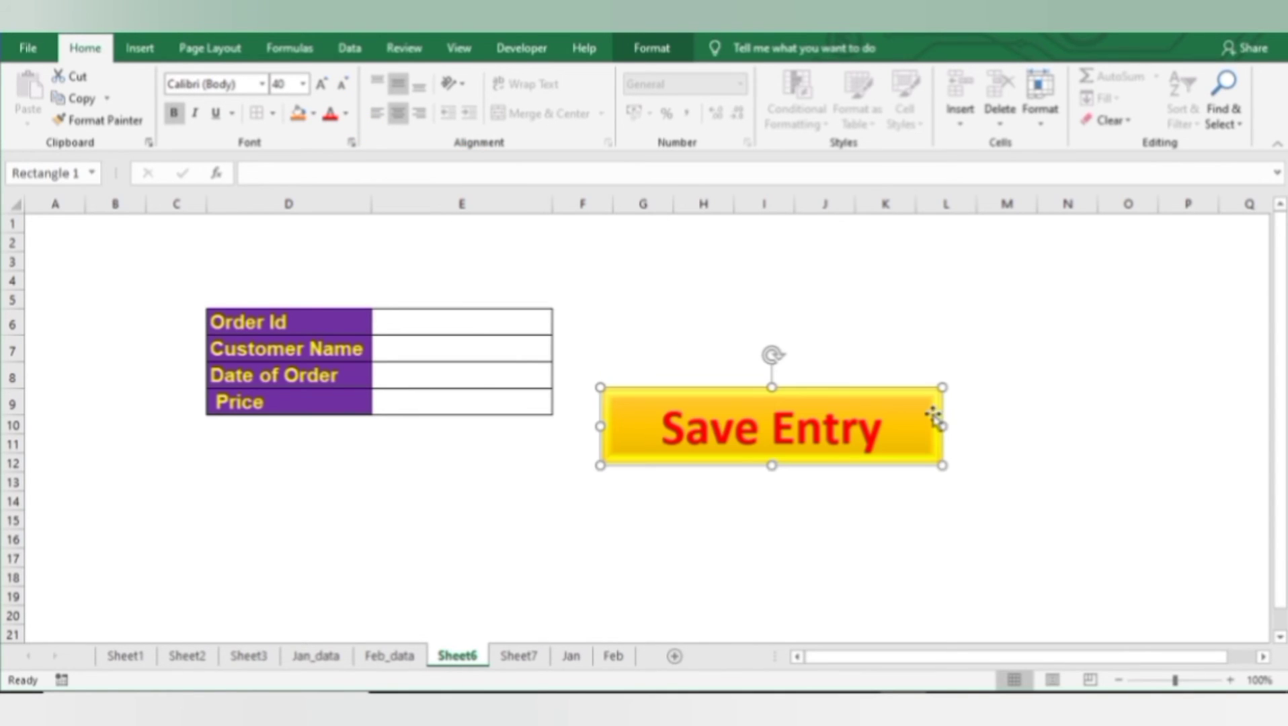
{"action": "left_click_drag", "start_coordinate": [941, 424], "coordinate": [882, 430]}
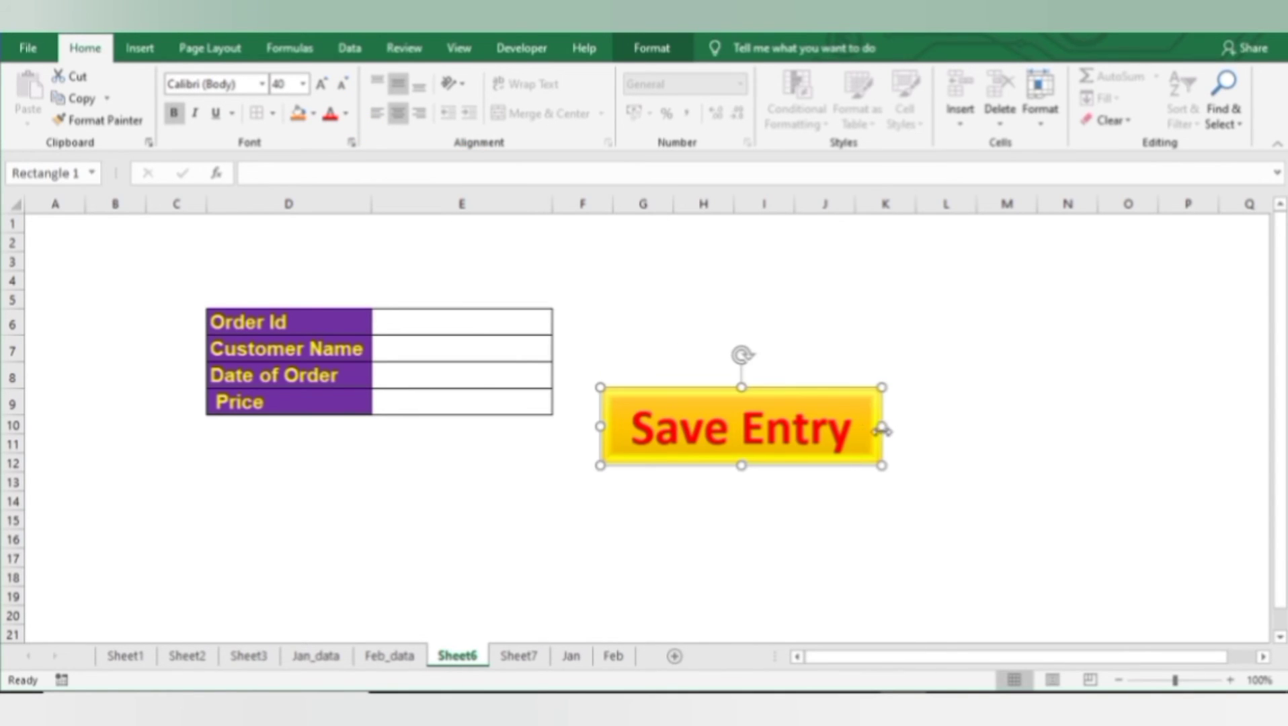
Step: Assign the Relative_Ref macro to the Save Entry rectangle and deselect the shape
{"action": "right_click", "coordinate": [739, 433]}
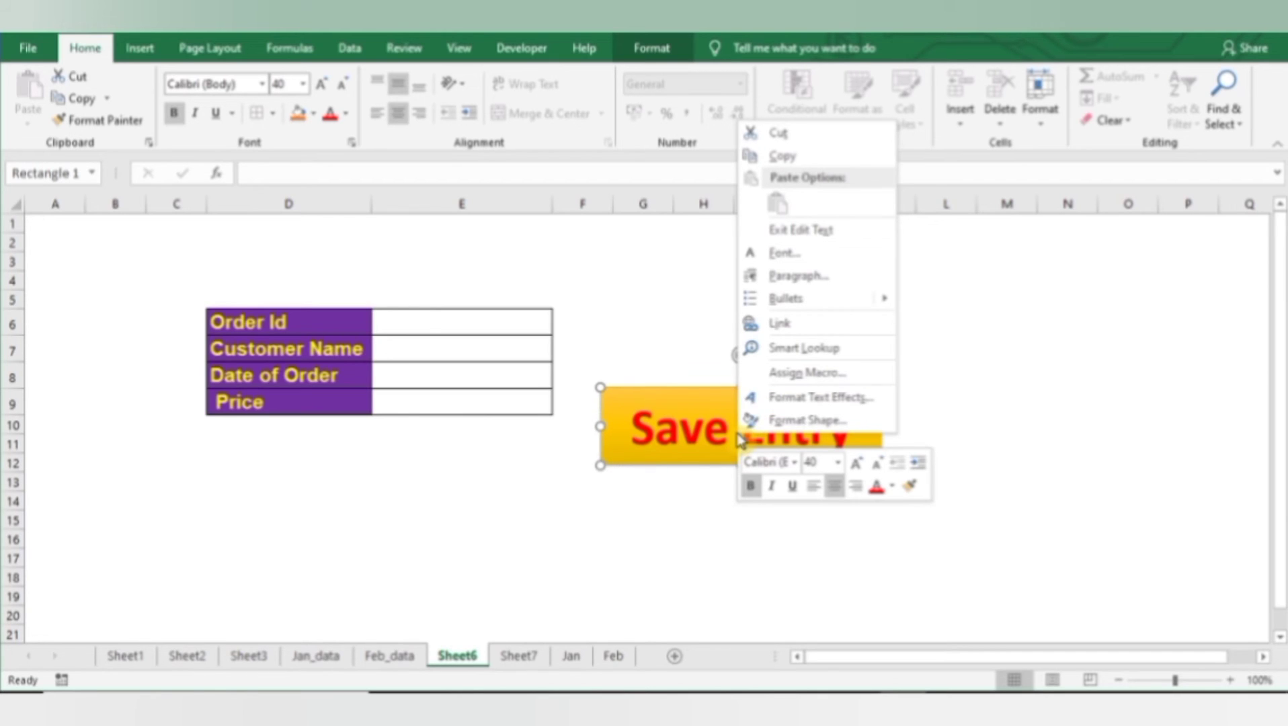
{"action": "left_click", "coordinate": [793, 373]}
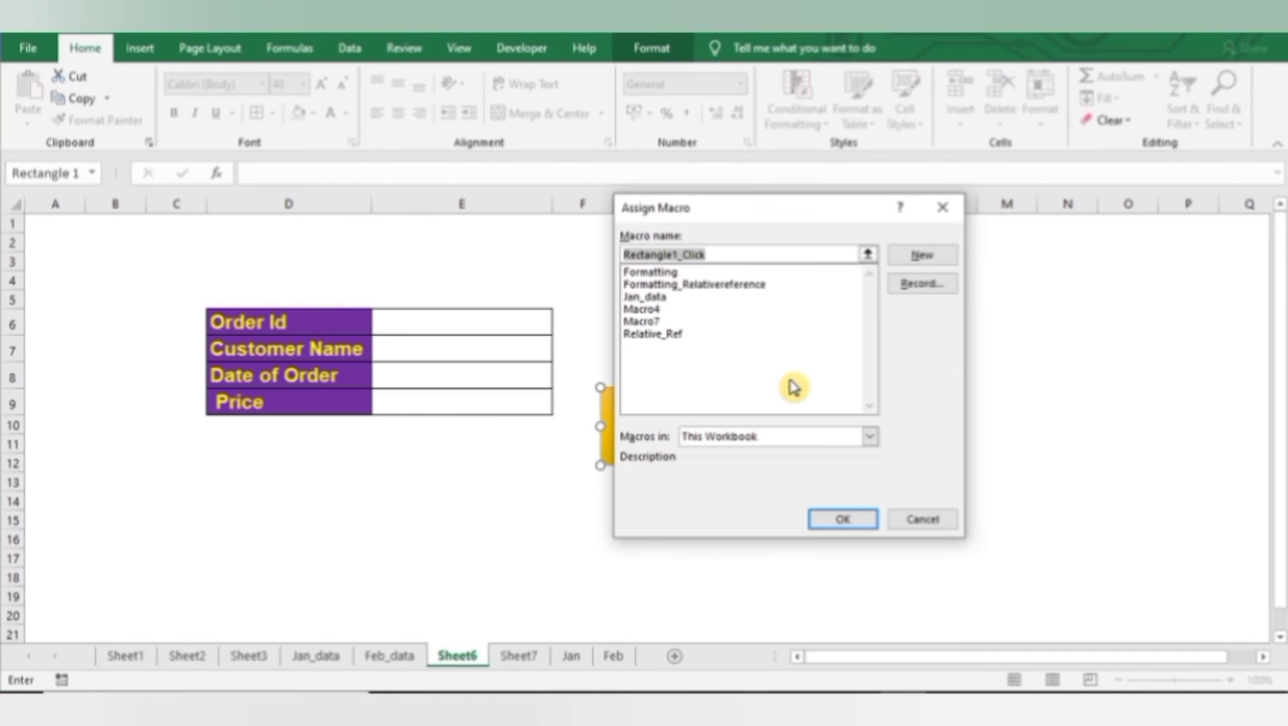
{"action": "left_click", "coordinate": [647, 335]}
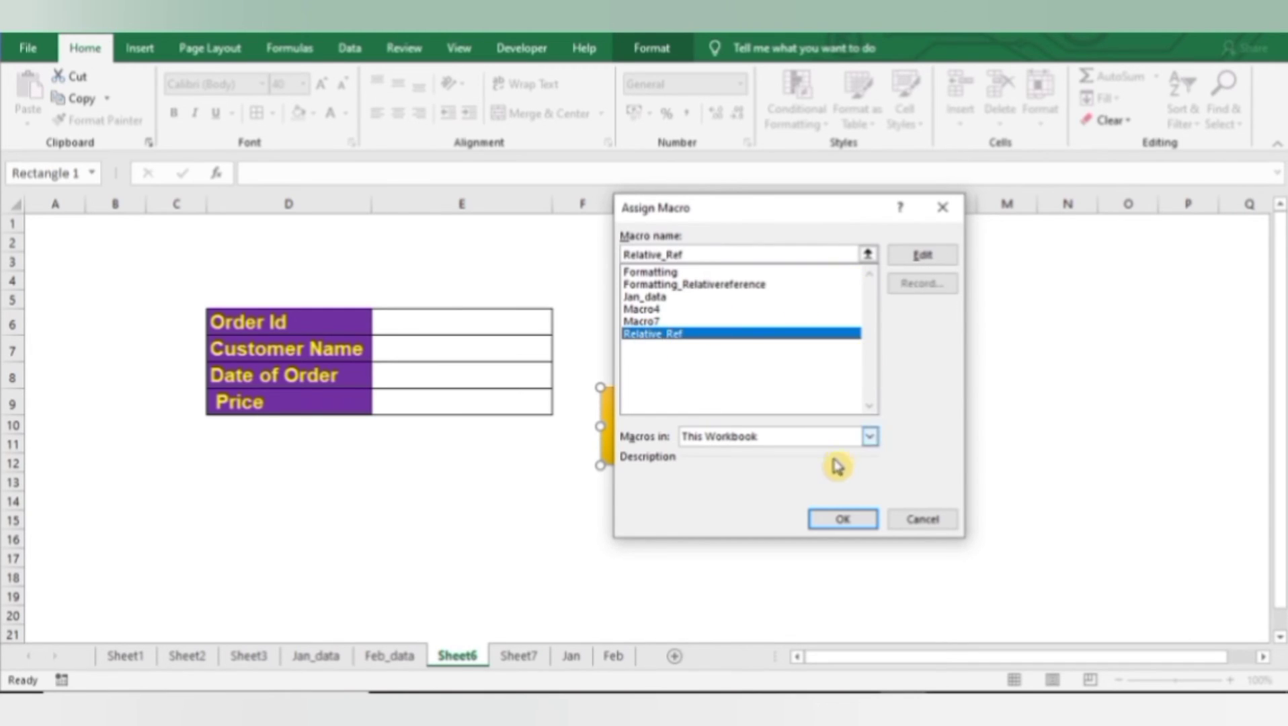
{"action": "left_click", "coordinate": [842, 523]}
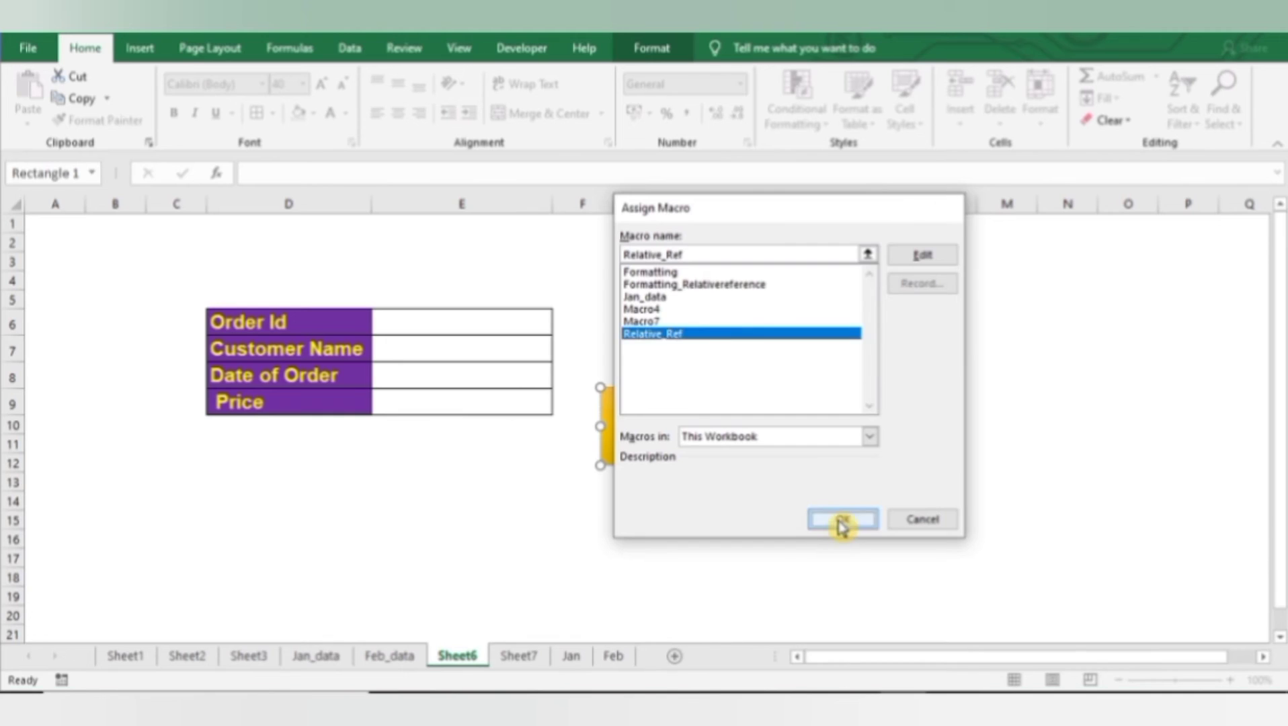
{"action": "left_click", "coordinate": [790, 523]}
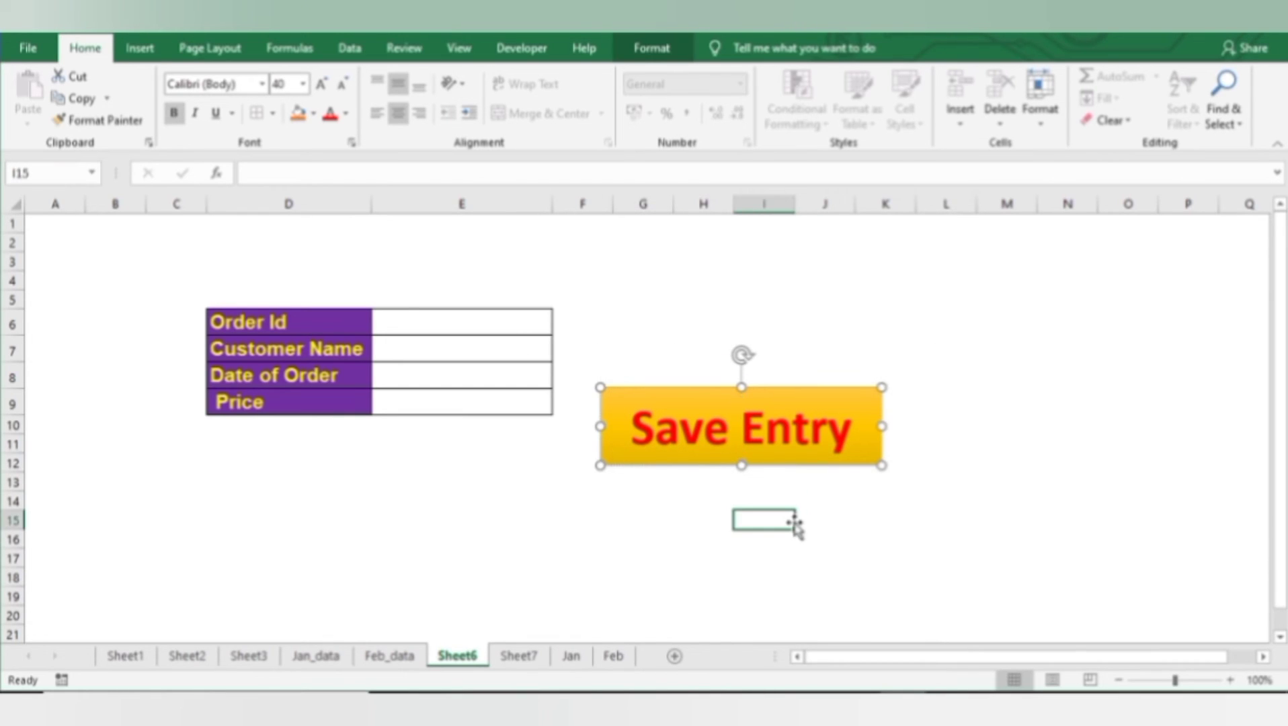
Step: Fill in the Sheet6 form with an order ID, the customer's name, date 01-07-2020 and price 5500
{"action": "left_click", "coordinate": [507, 320]}
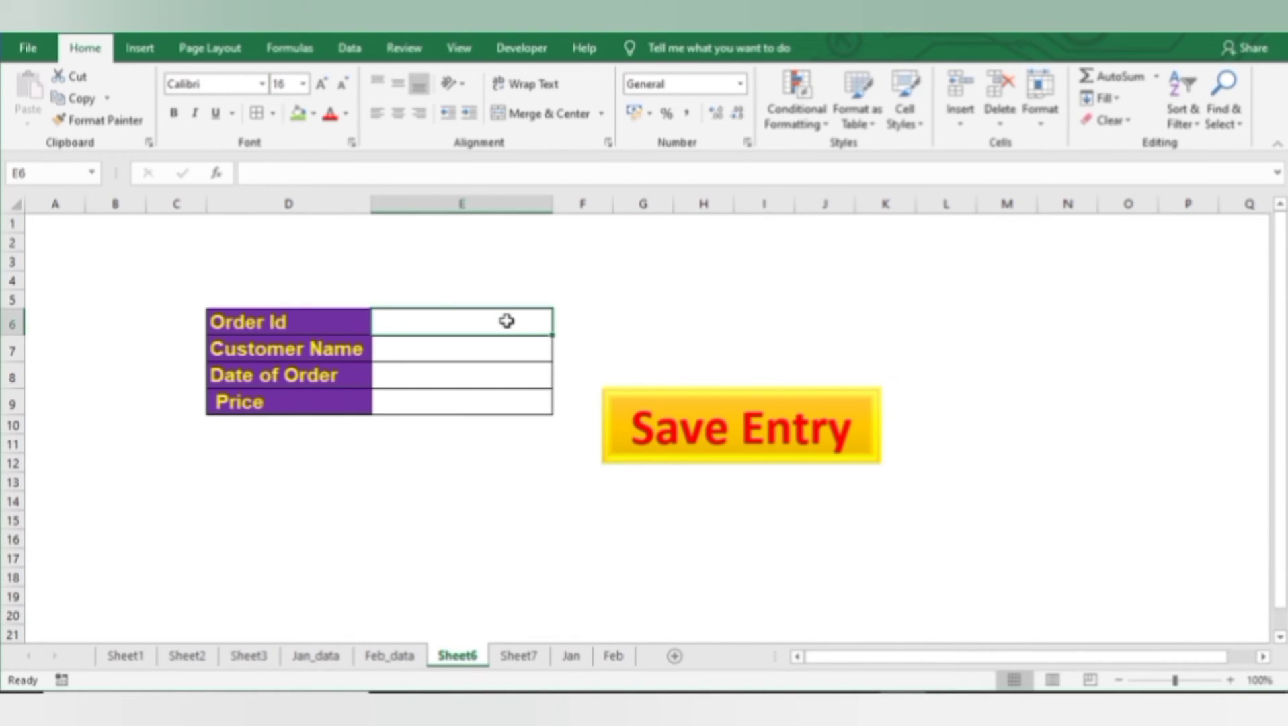
{"action": "type", "text": "1000"}
{"action": "type", "text": "5500"}
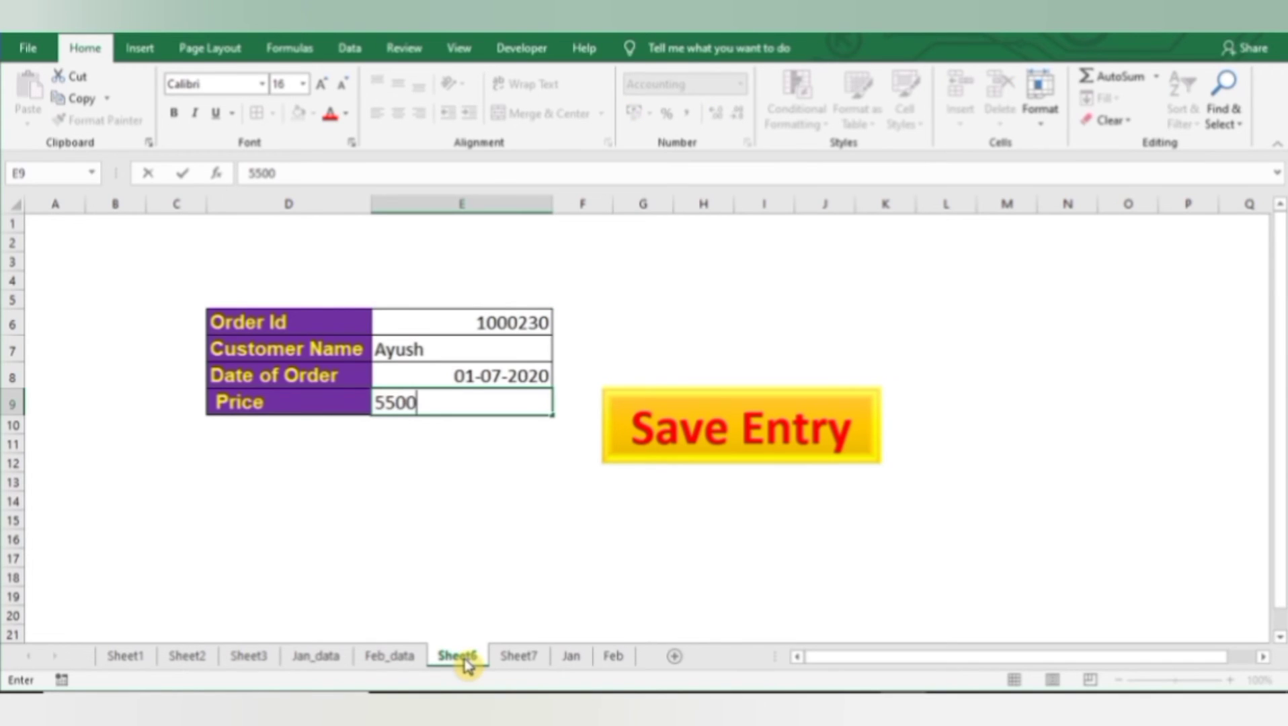
{"action": "key", "text": "Return"}
Step: Run the macro from the Save Entry shape and open Sheet7 to check the saved order
{"action": "left_click", "coordinate": [734, 448]}
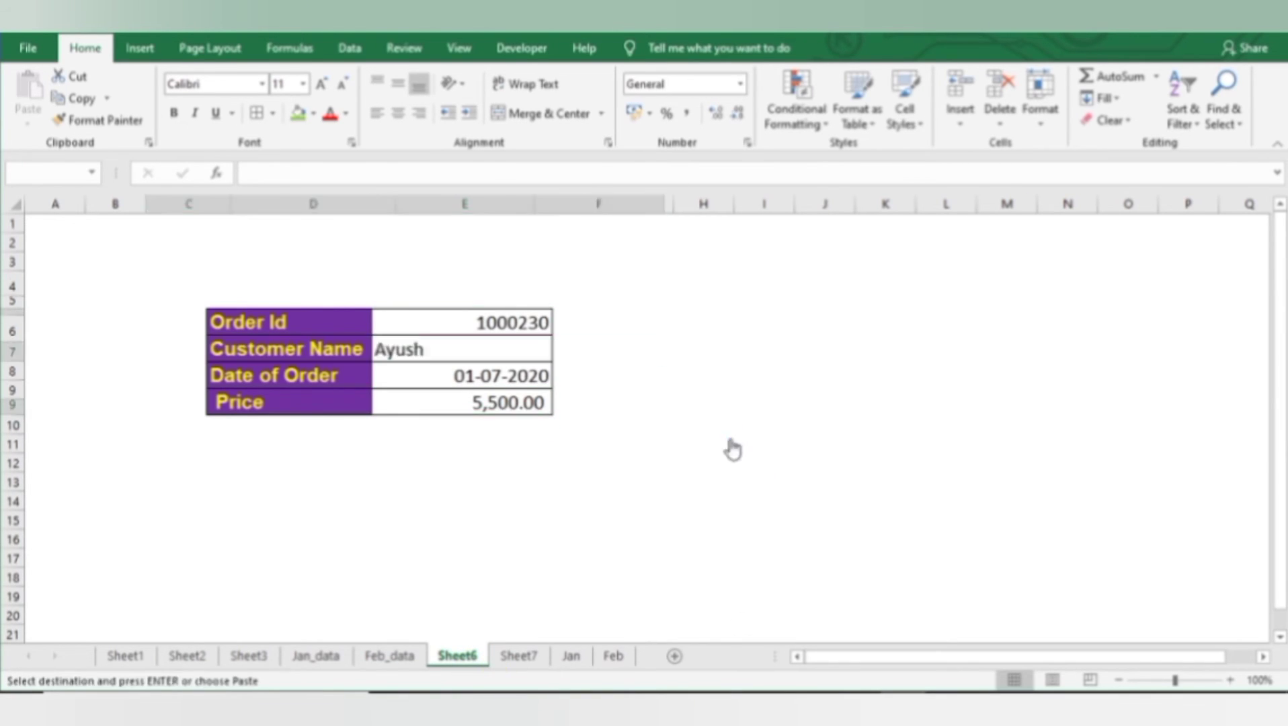
{"action": "left_click", "coordinate": [518, 651]}
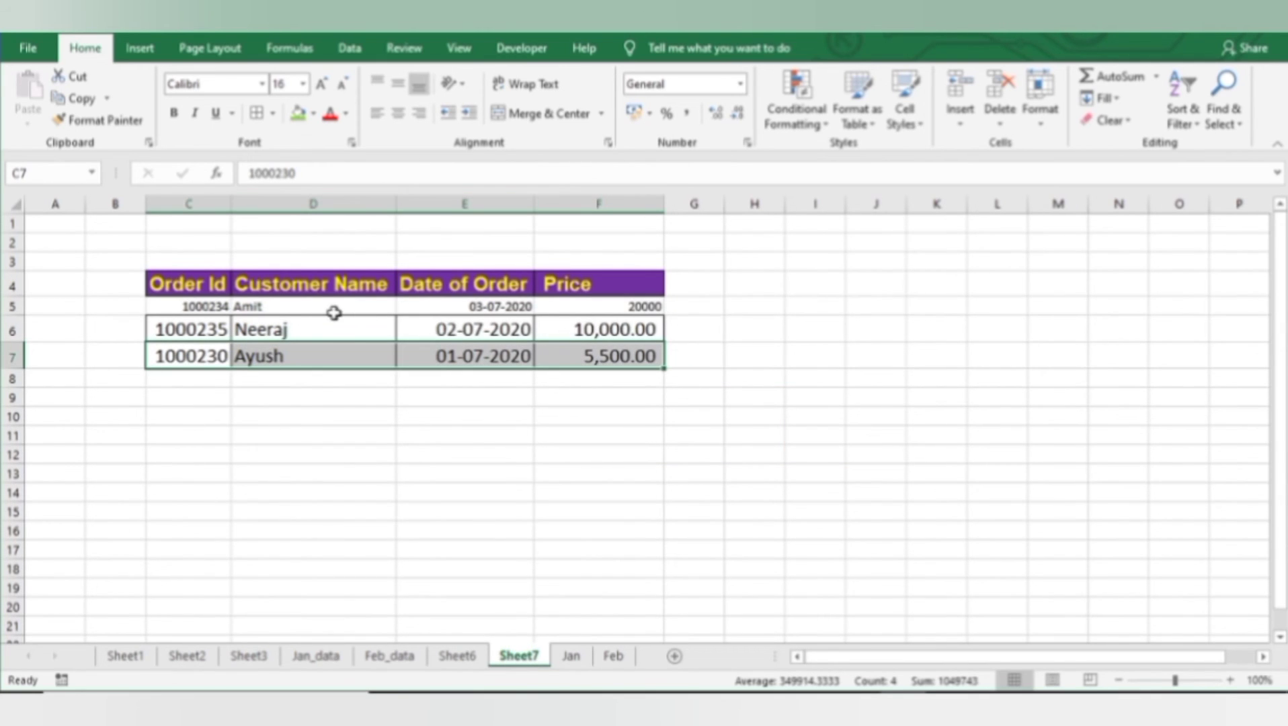
Step: Fill in the Sheet6 form with an order ID, the customer's name, date 02-07-2000 and price 10000, and save the entry
{"action": "left_click", "coordinate": [462, 657]}
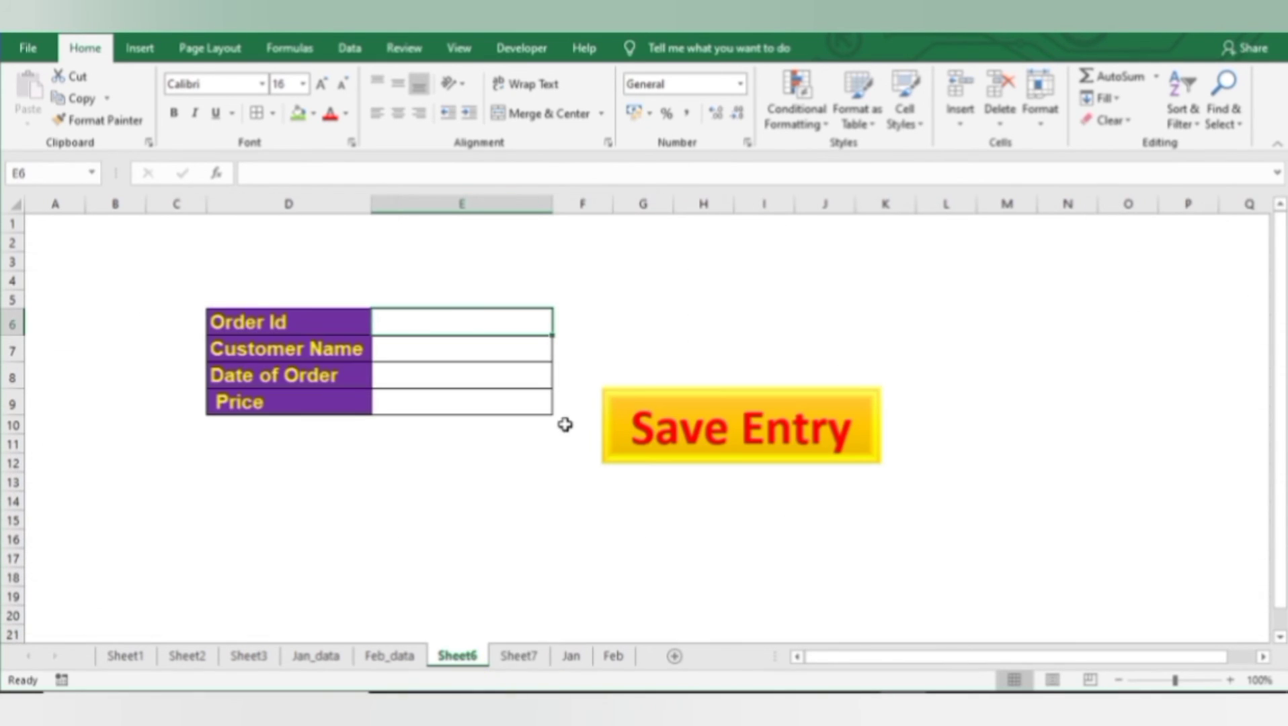
{"action": "type", "text": "1000"}
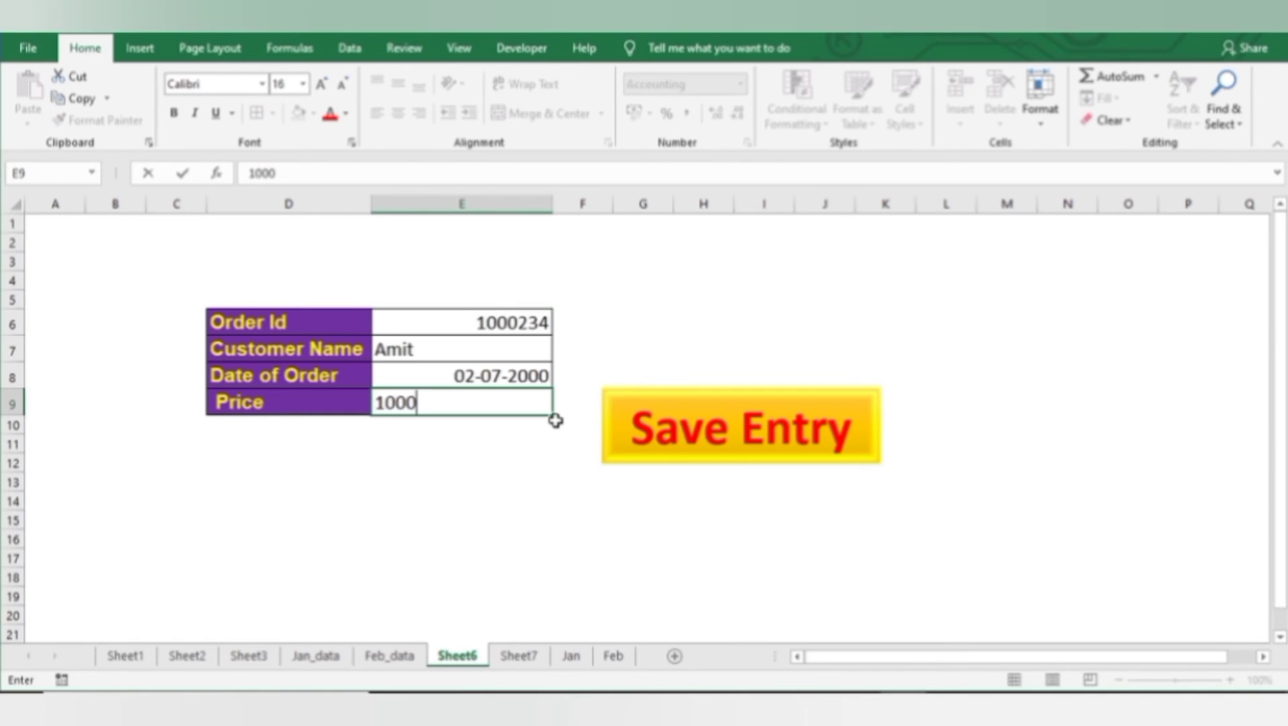
{"action": "type", "text": "0"}
{"action": "key", "text": "Return"}
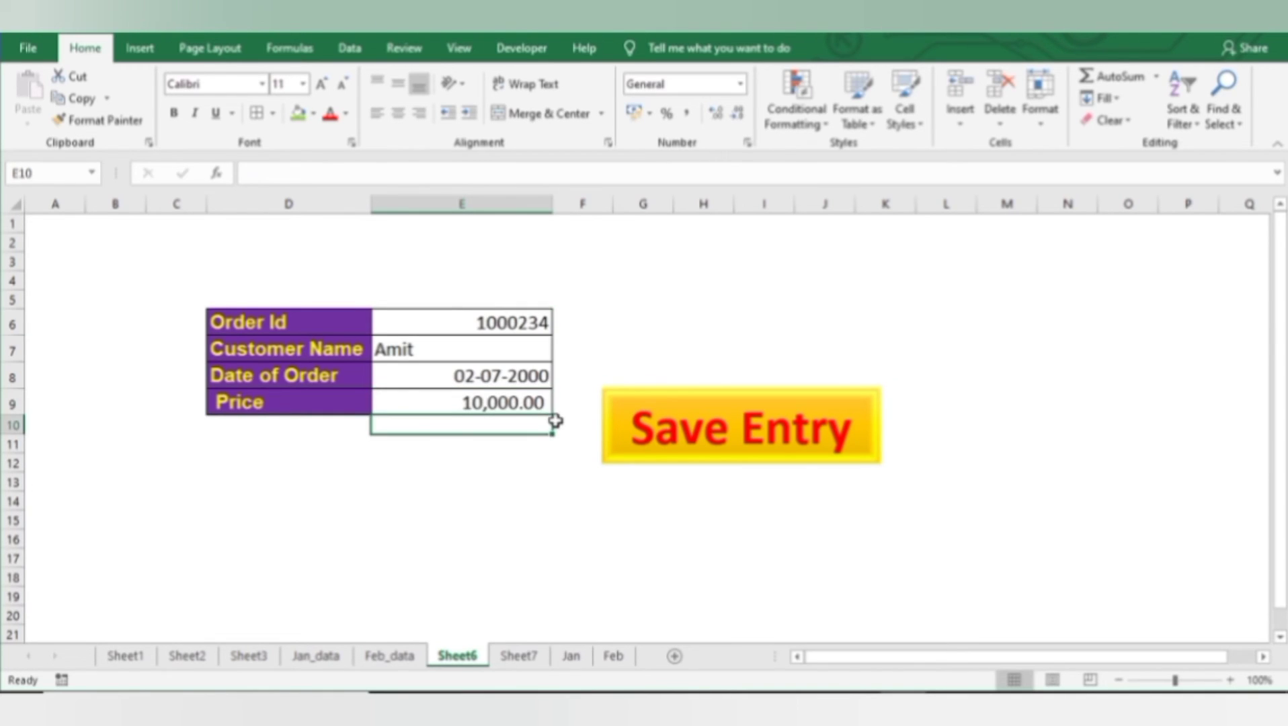
{"action": "left_click", "coordinate": [667, 444]}
{"action": "type", "text": "1"}
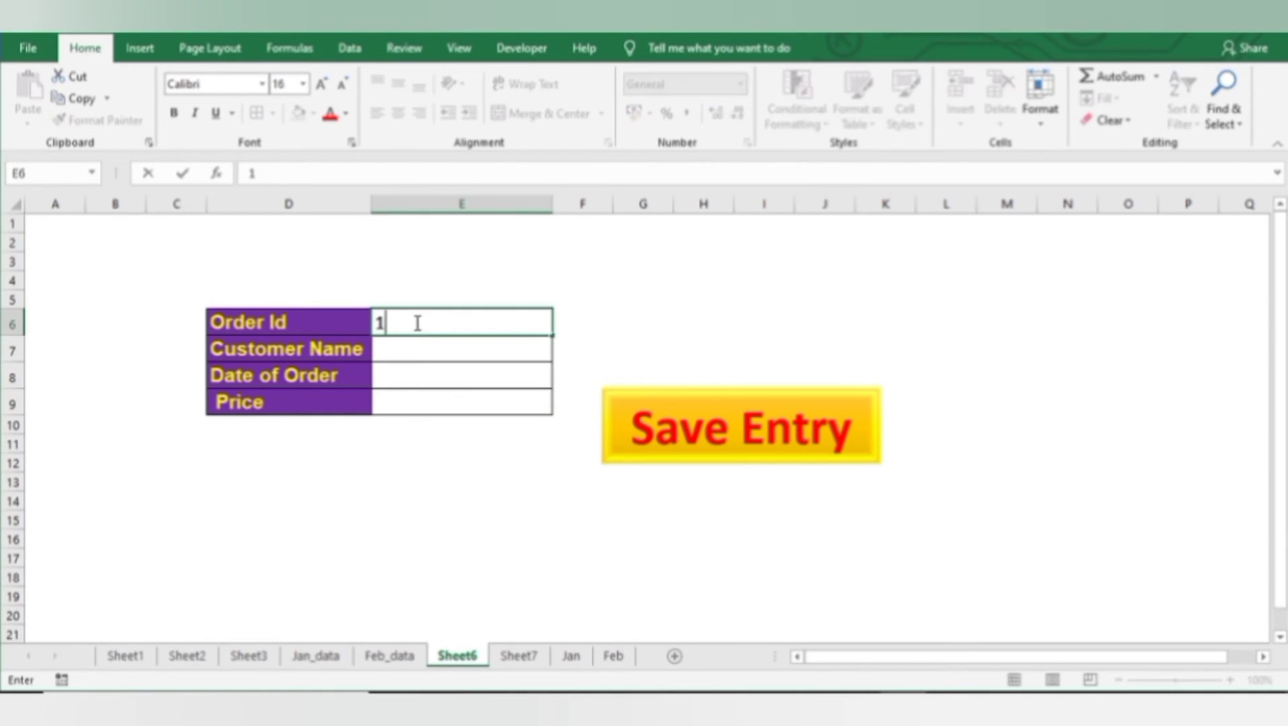
{"action": "key", "text": "BackSpace"}
{"action": "key", "text": "Return"}
{"action": "key", "text": "Down"}
{"action": "key", "text": "Down"}
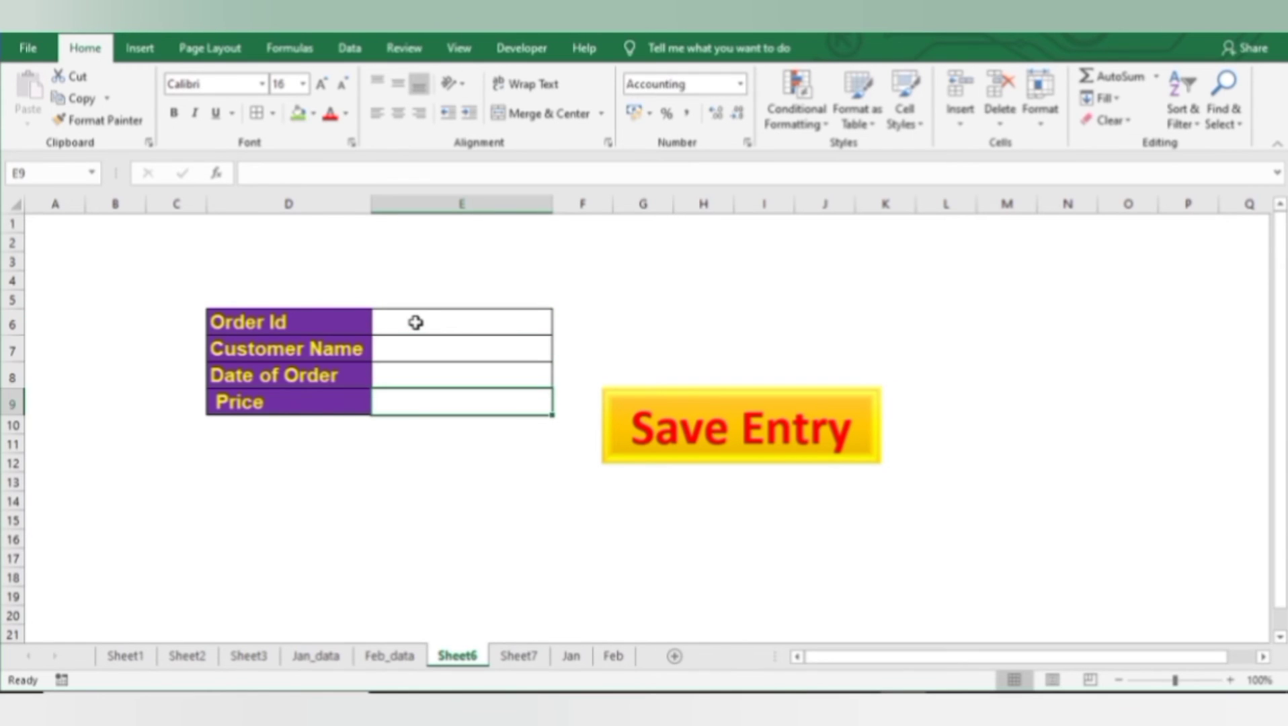
{"action": "key", "text": "Up"}
{"action": "key", "text": "Up"}
{"action": "key", "text": "Up"}
{"action": "key", "text": "Down"}
{"action": "key", "text": "Down"}
{"action": "key", "text": "Down"}
{"action": "key", "text": "Down"}
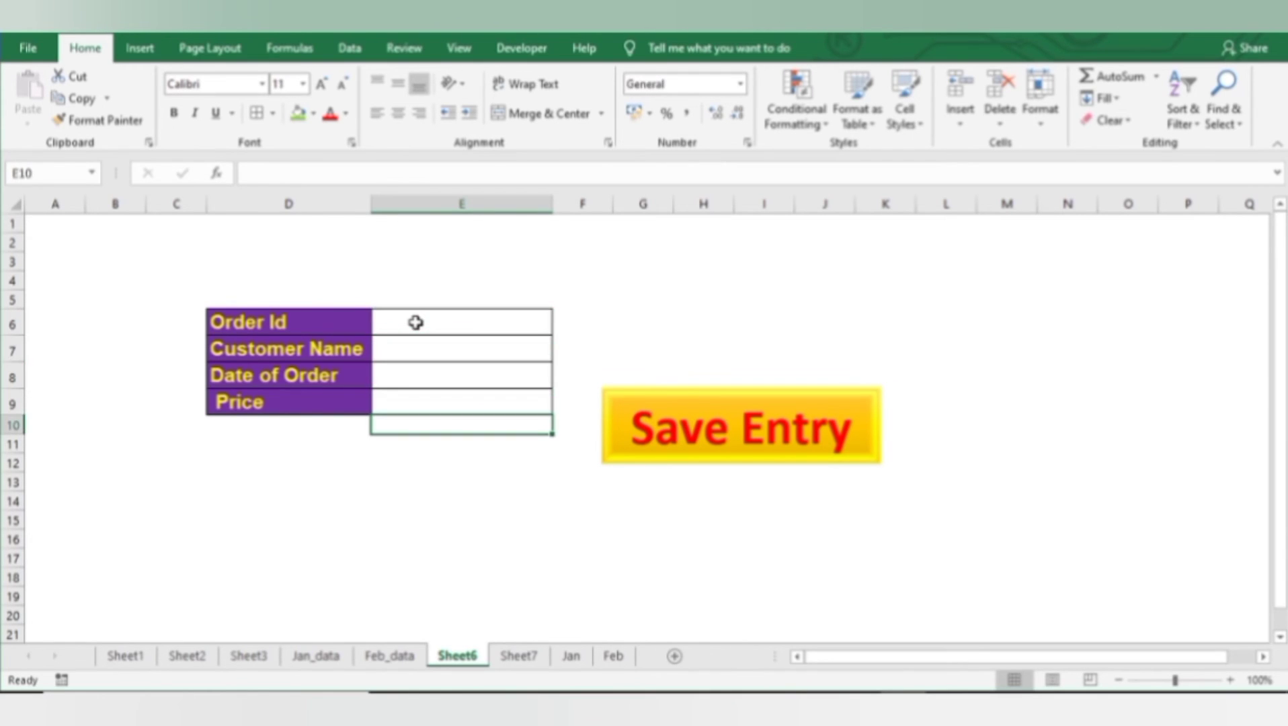
Step: Open Sheet7 to check the saved orders
{"action": "left_click", "coordinate": [518, 656]}
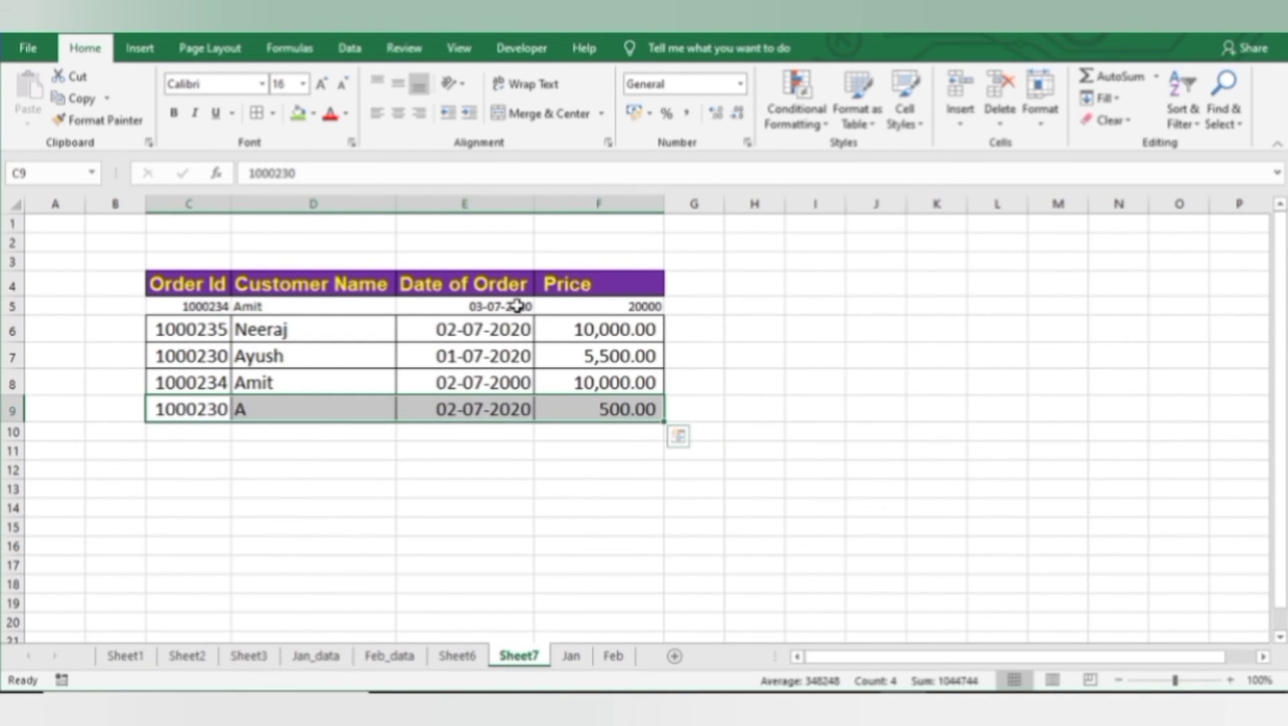
{"action": "left_click", "coordinate": [521, 507]}
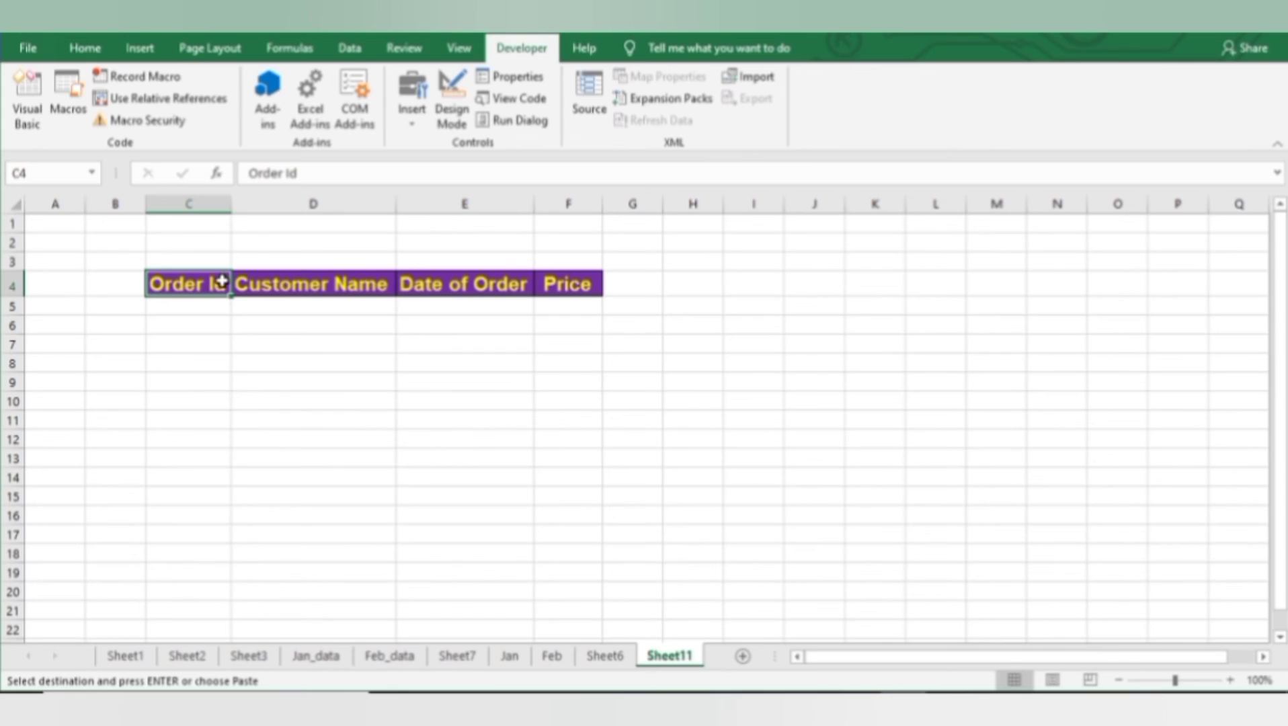
Step: Fill in the Sheet6 form with an order ID, the customer's name, date 02-07-2020 and price 20000
{"action": "left_click", "coordinate": [625, 657]}
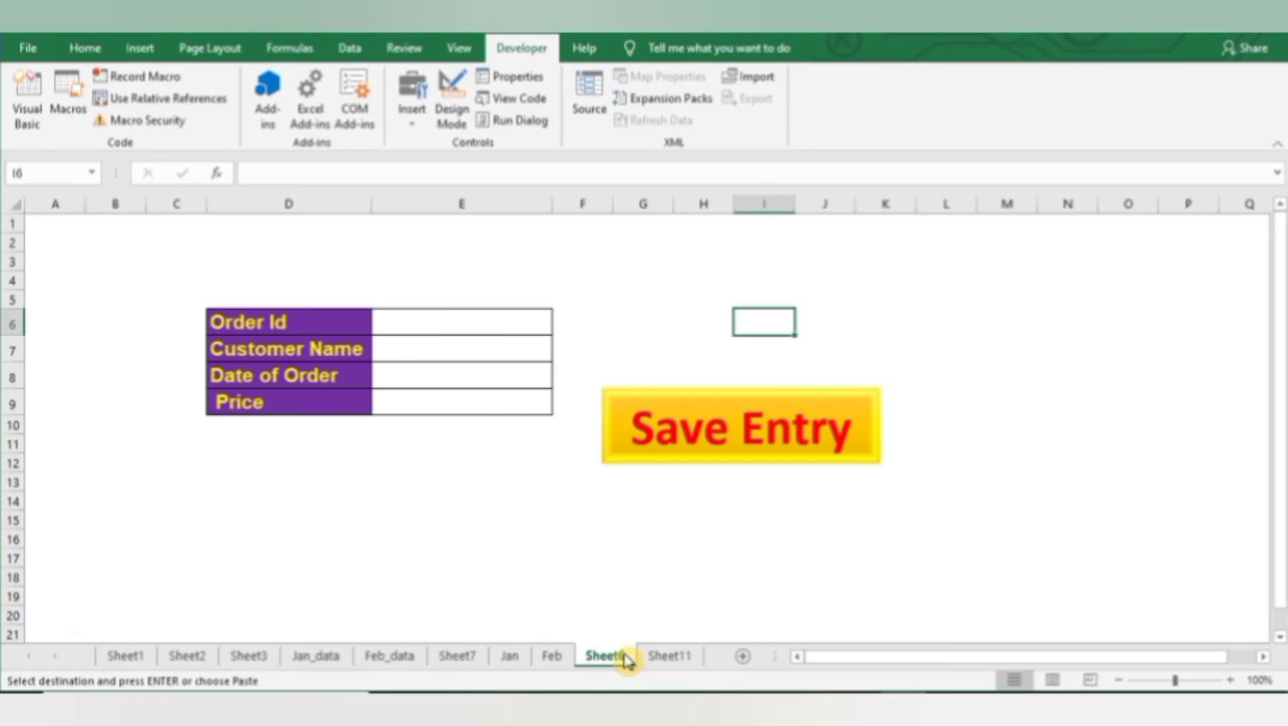
{"action": "left_click", "coordinate": [514, 333]}
{"action": "type", "text": "1000259"}
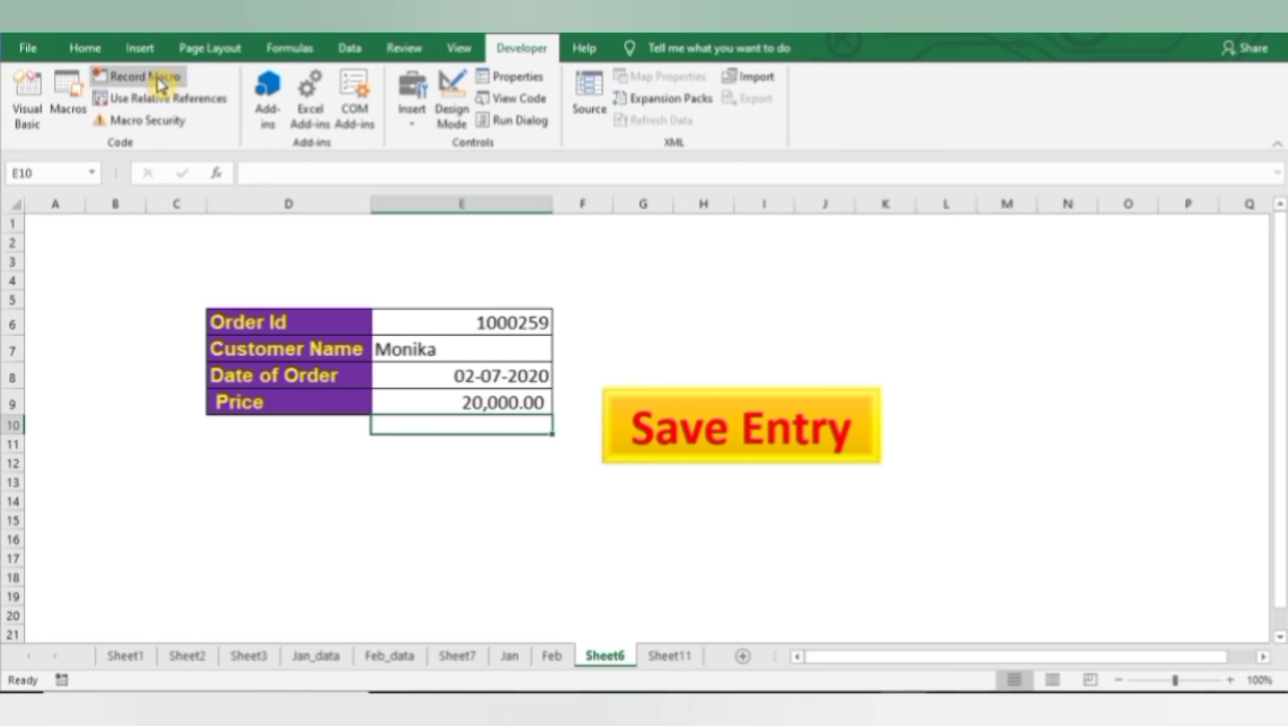
Step: Start recording a macro in this workbook under its default name, without relative references, and copy the form values in E6:E9
{"action": "left_click", "coordinate": [162, 80]}
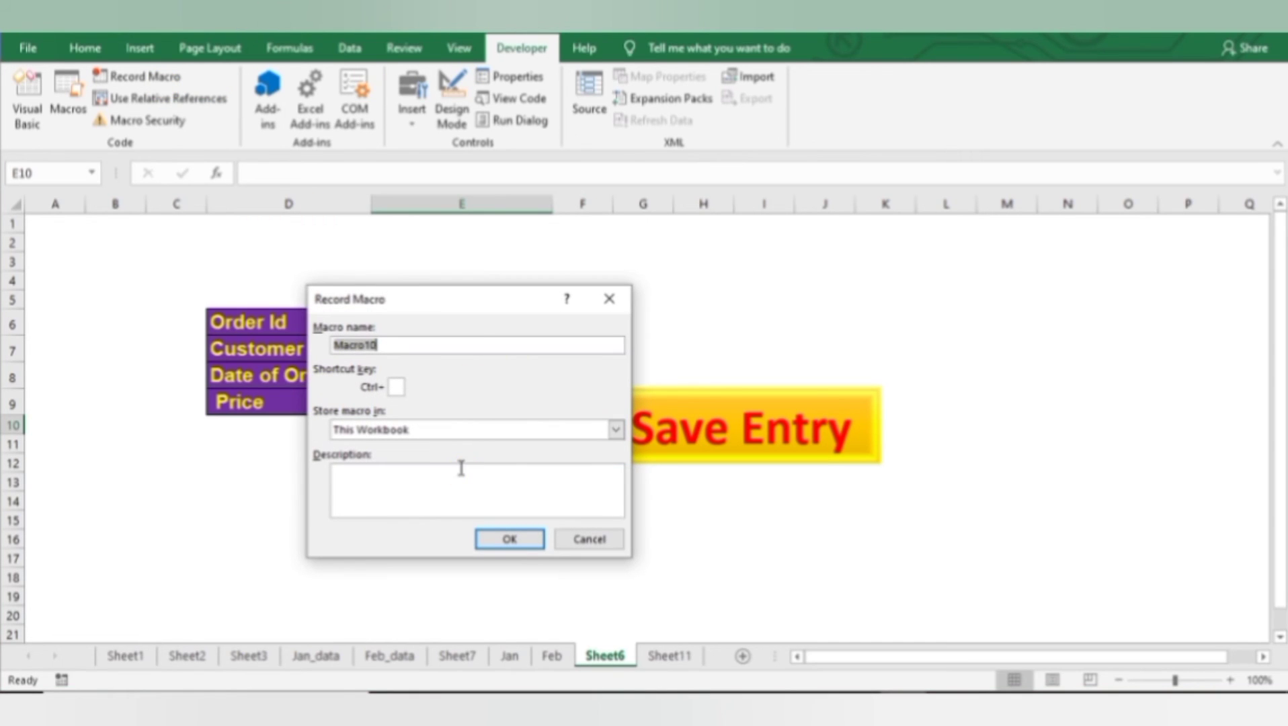
{"action": "left_click", "coordinate": [500, 541]}
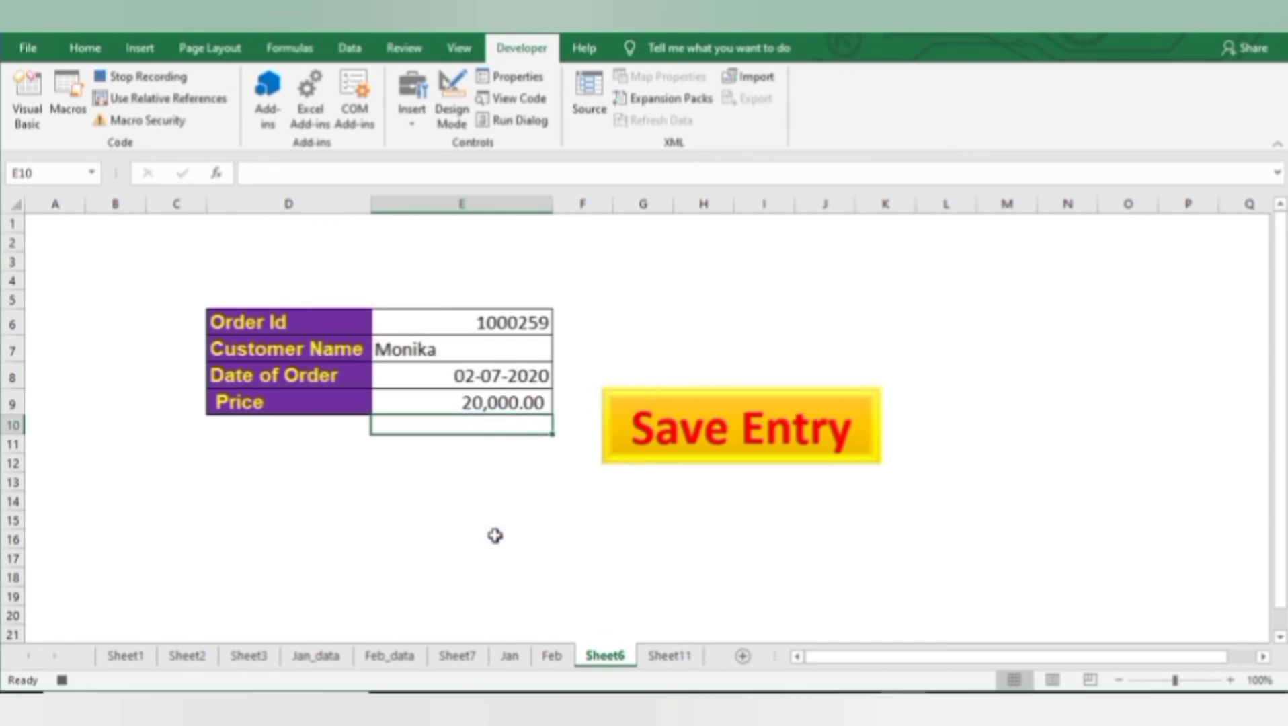
{"action": "left_click", "coordinate": [501, 329]}
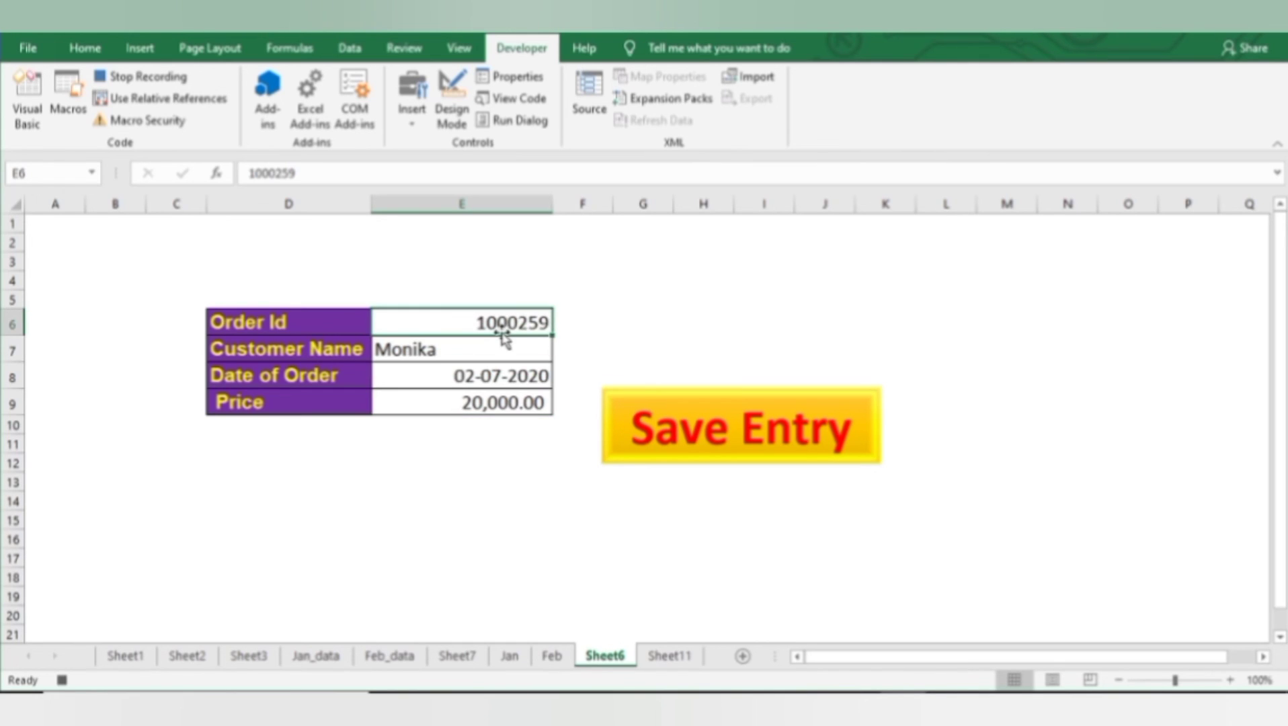
{"action": "key", "text": "shift+Down"}
{"action": "key", "text": "shift+Down"}
{"action": "key", "text": "shift+Down"}
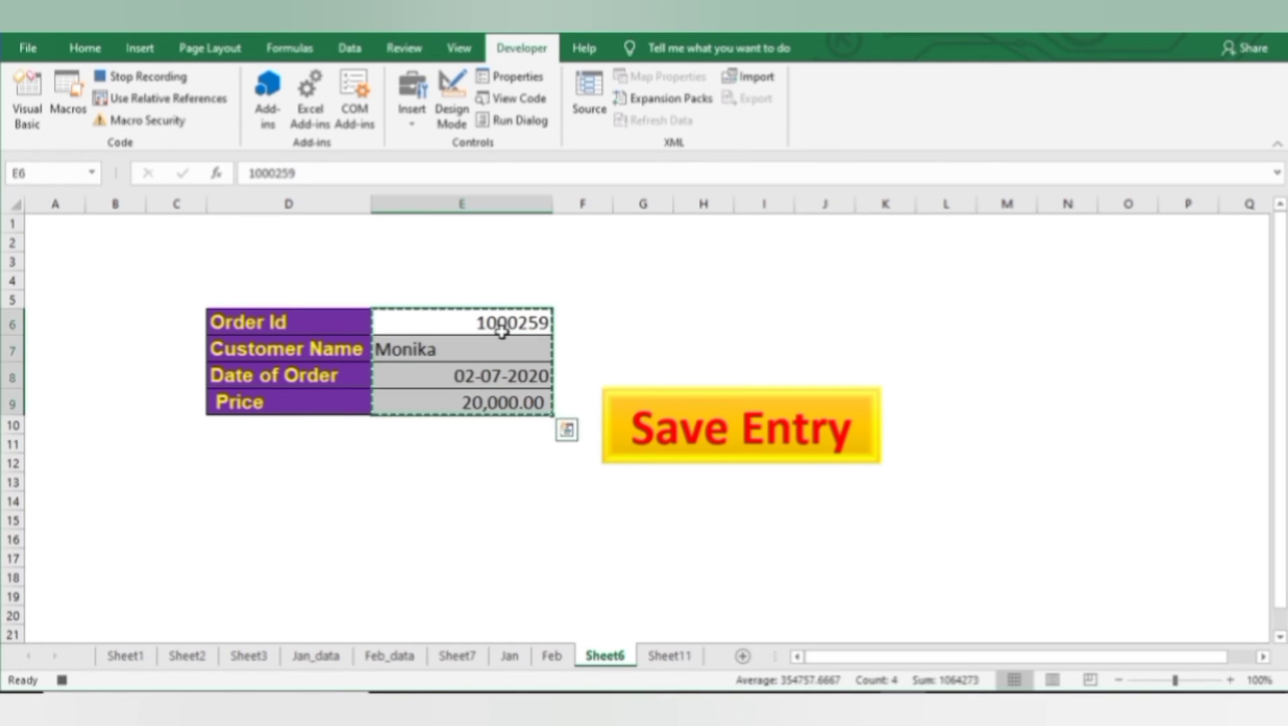
{"action": "key", "text": "ctrl+c"}
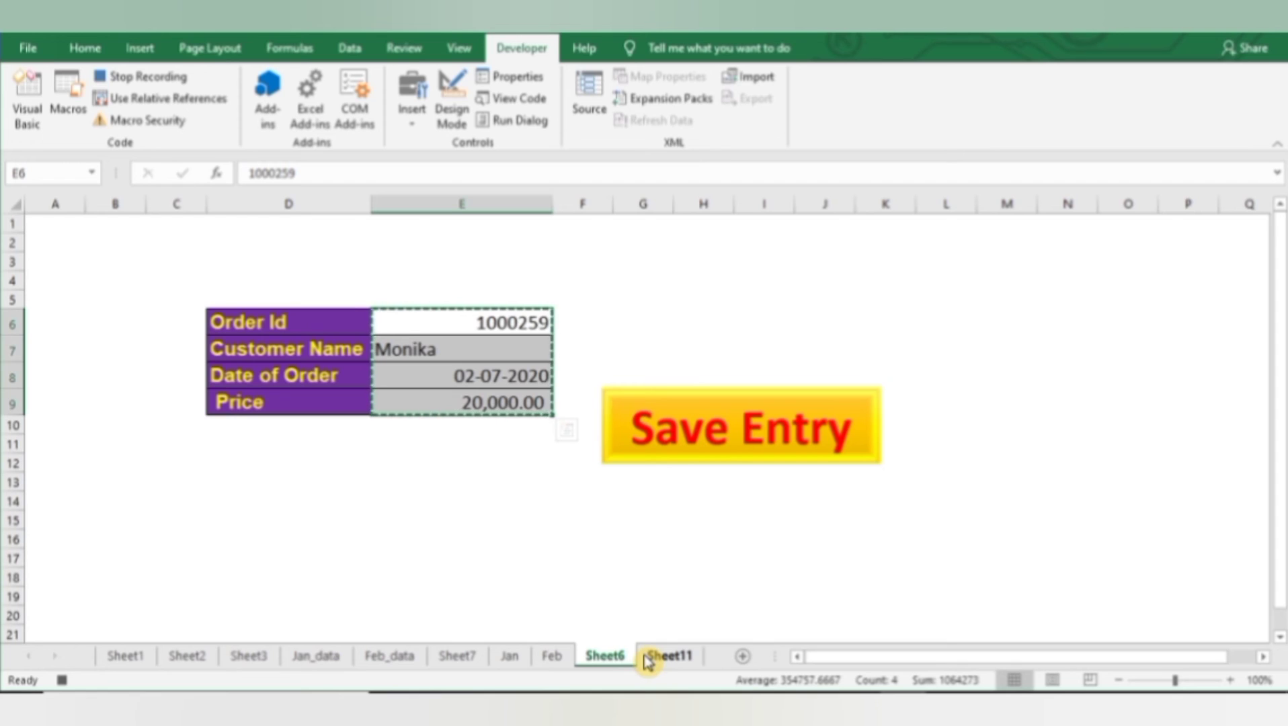
Step: Paste the copied order transposed into Sheet11 starting at C5, and select cell C6 below it
{"action": "left_click", "coordinate": [647, 659]}
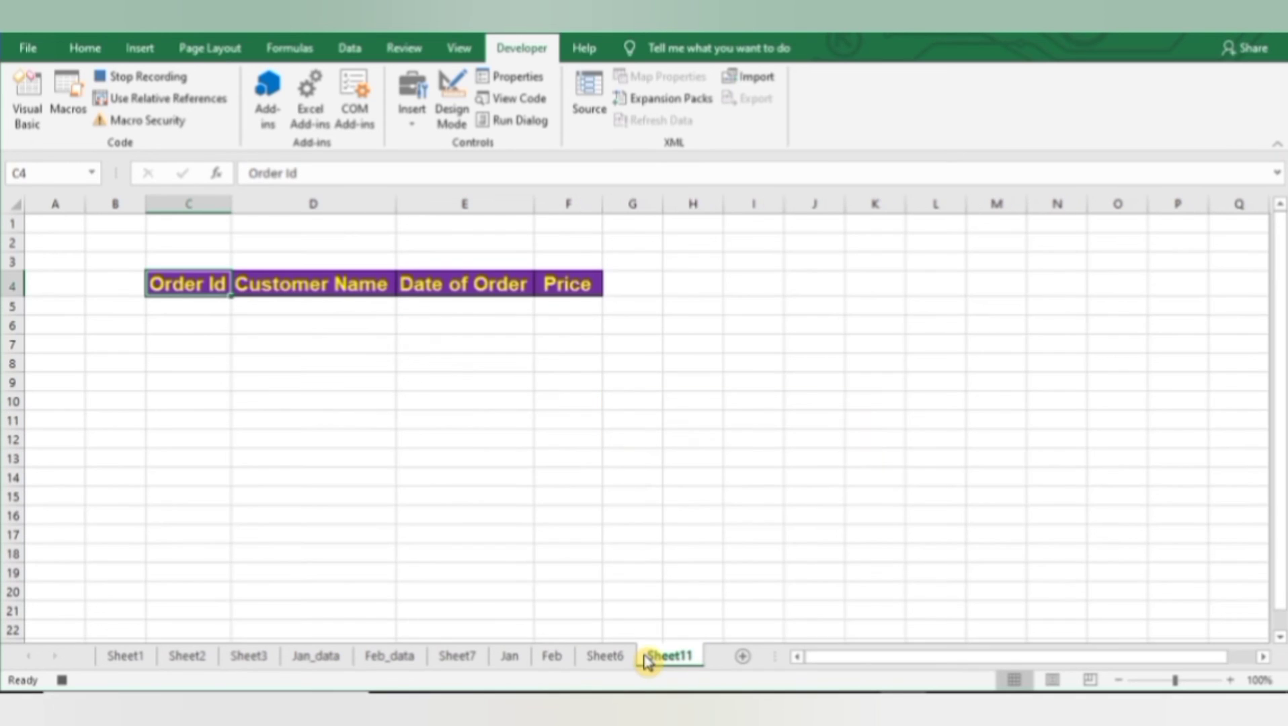
{"action": "left_click", "coordinate": [211, 302]}
{"action": "key", "text": "alt"}
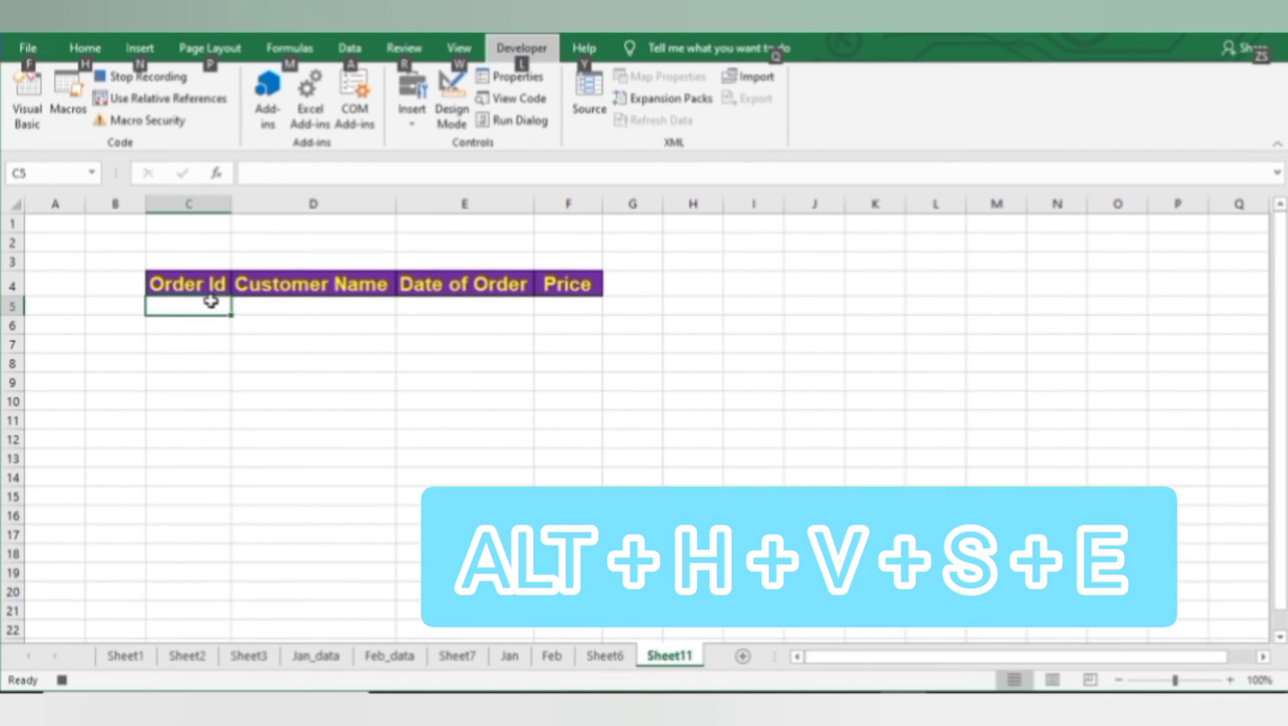
{"action": "key", "text": "h"}
{"action": "key", "text": "v"}
{"action": "key", "text": "s"}
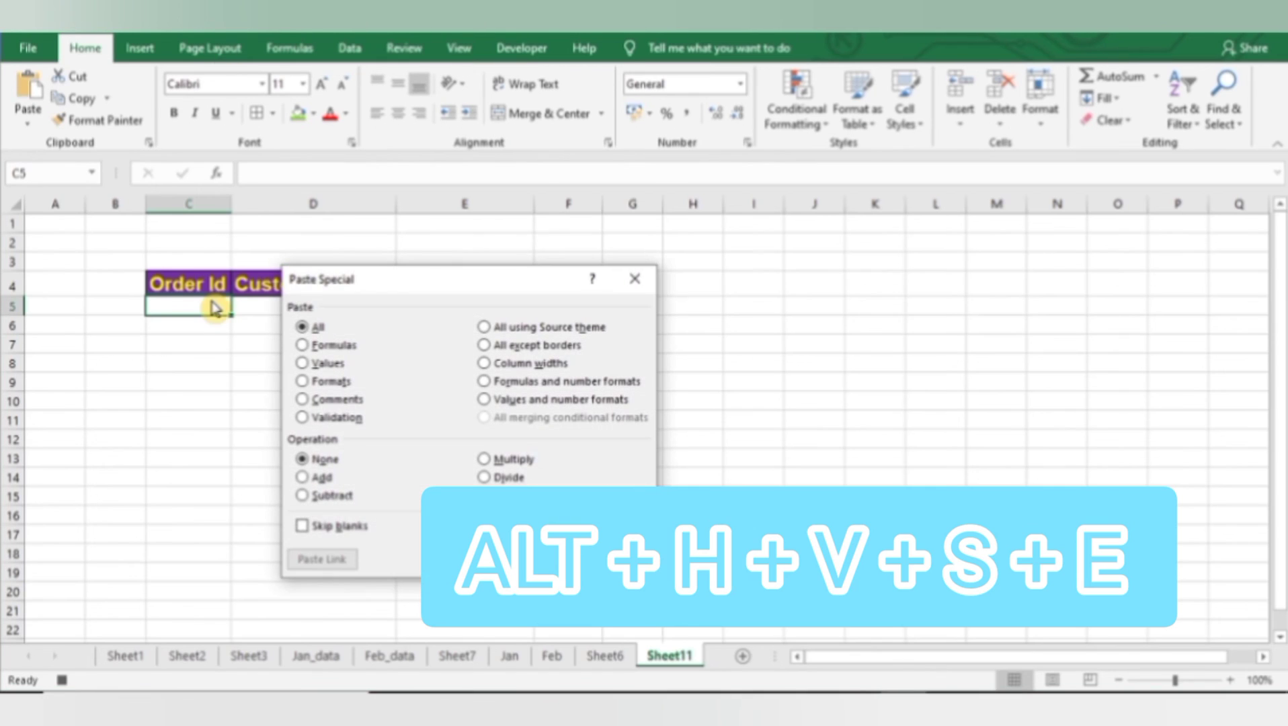
{"action": "key", "text": "e"}
{"action": "key", "text": "Return"}
{"action": "left_click", "coordinate": [204, 329]}
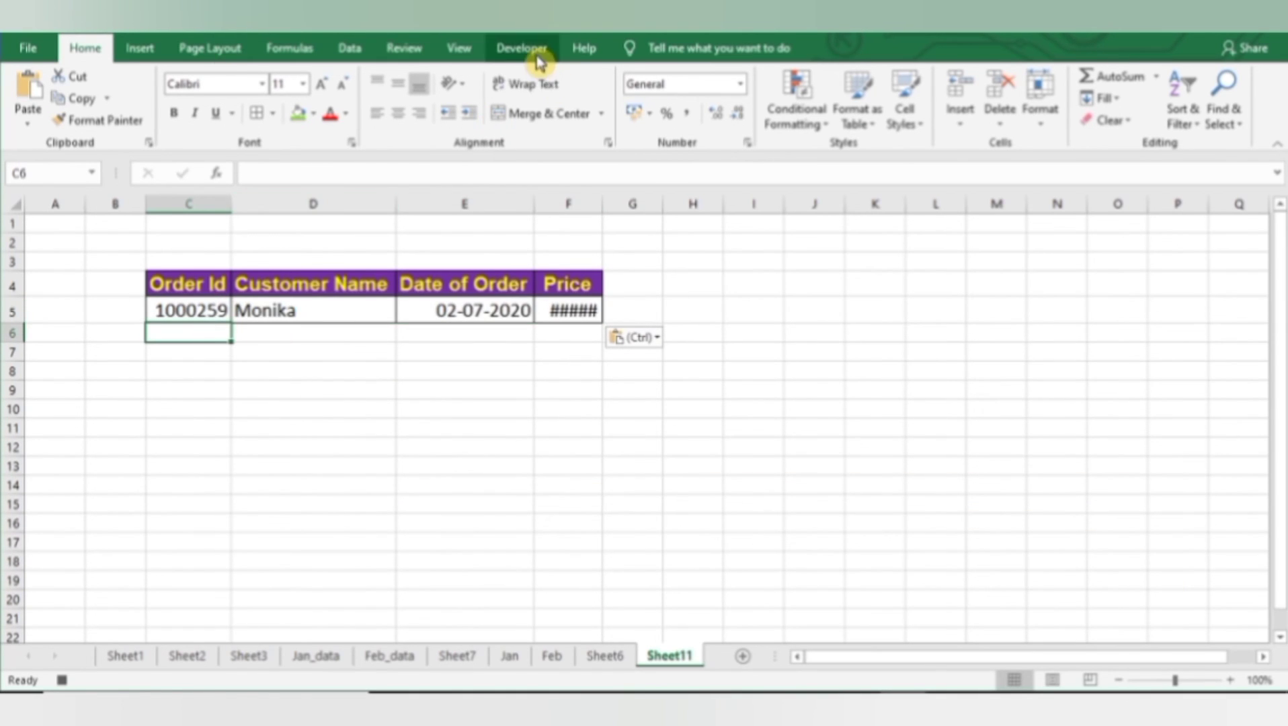
Step: Clear the order values from the Sheet6 form and stop recording the macro
{"action": "left_click", "coordinate": [620, 655]}
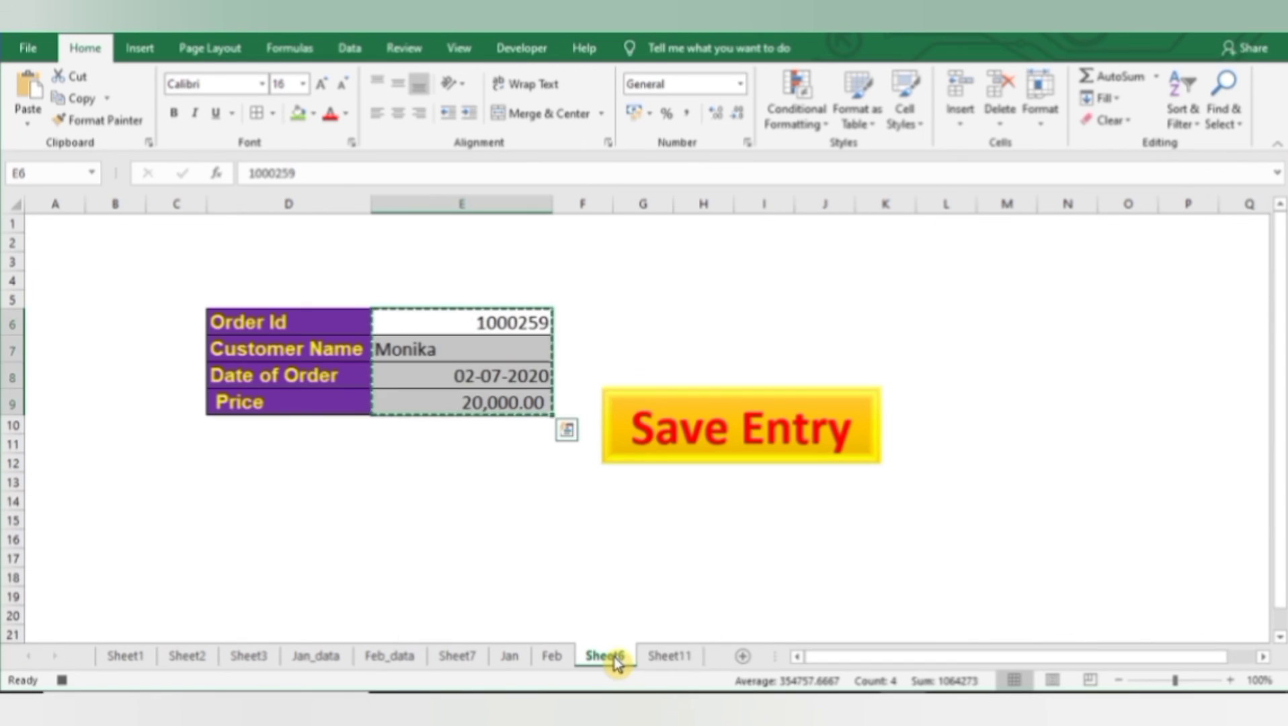
{"action": "key", "text": "Delete"}
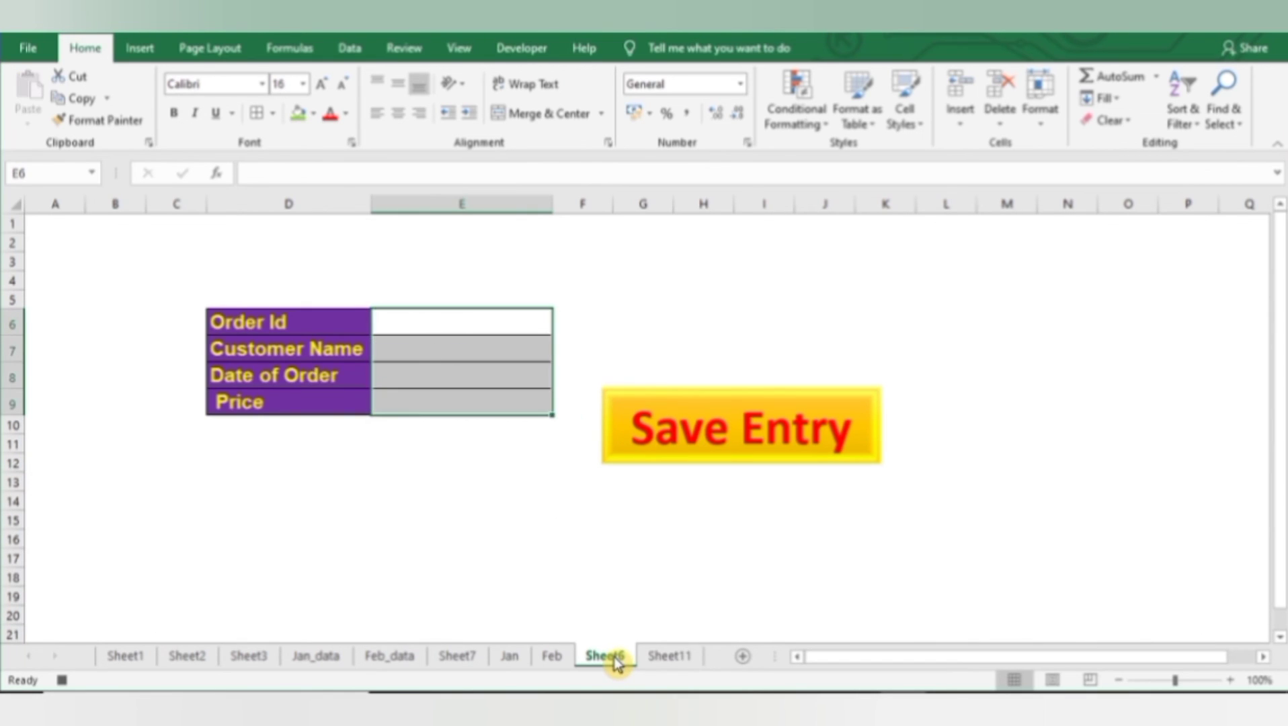
{"action": "left_click", "coordinate": [515, 51]}
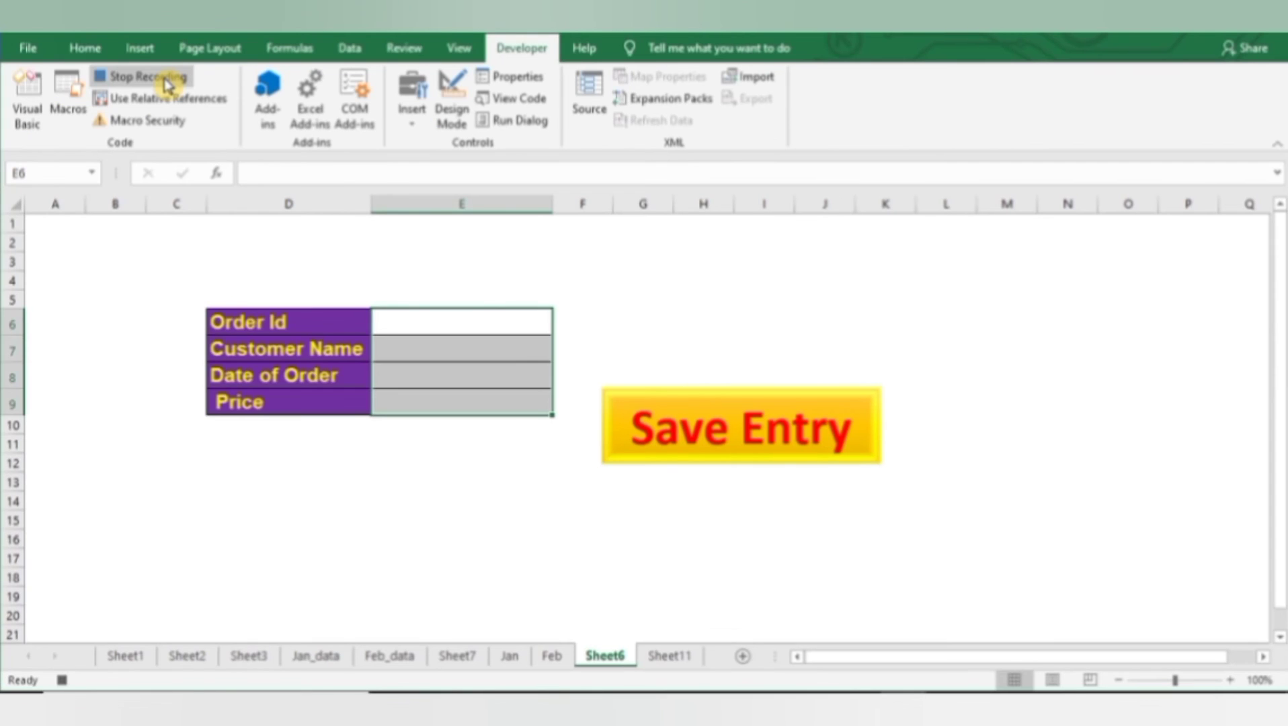
{"action": "left_click", "coordinate": [166, 83]}
{"action": "left_click", "coordinate": [601, 304]}
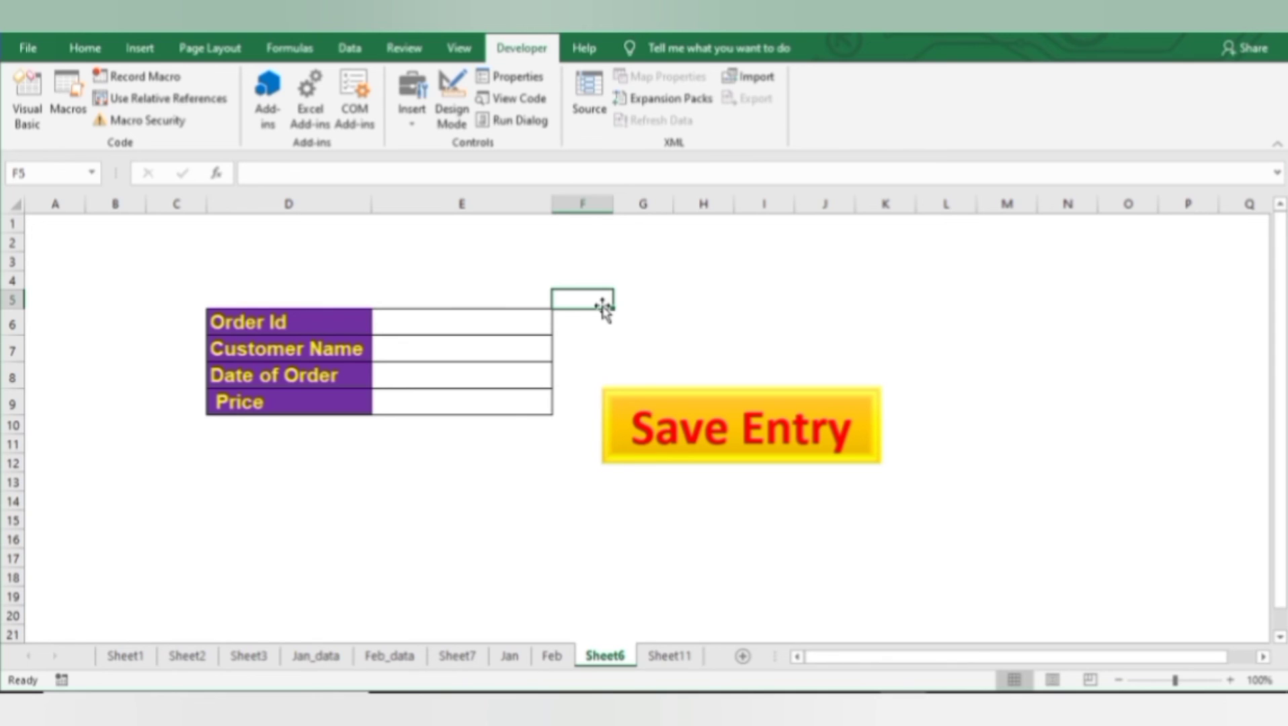
Step: Draw a rectangle about 4.95 cm wide and 1.72 cm high above the Save Entry shape and label it "save"
{"action": "left_click", "coordinate": [137, 52]}
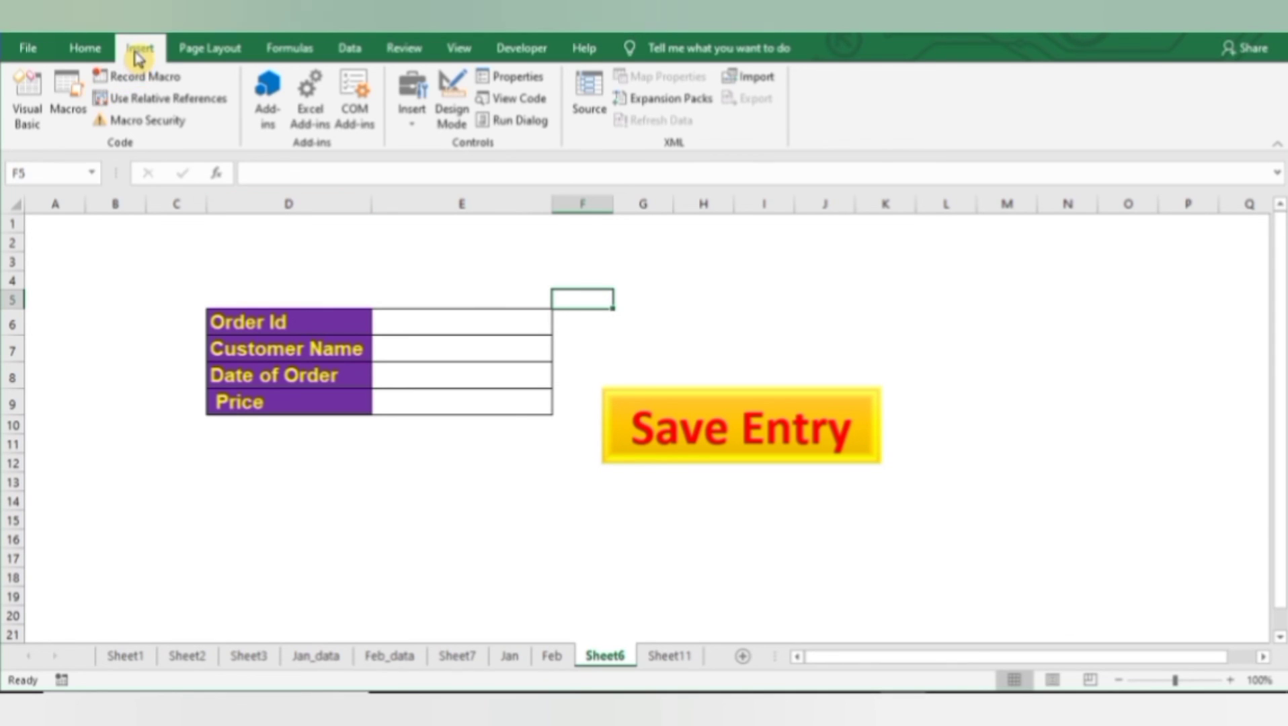
{"action": "left_click", "coordinate": [228, 101]}
{"action": "left_click", "coordinate": [262, 176]}
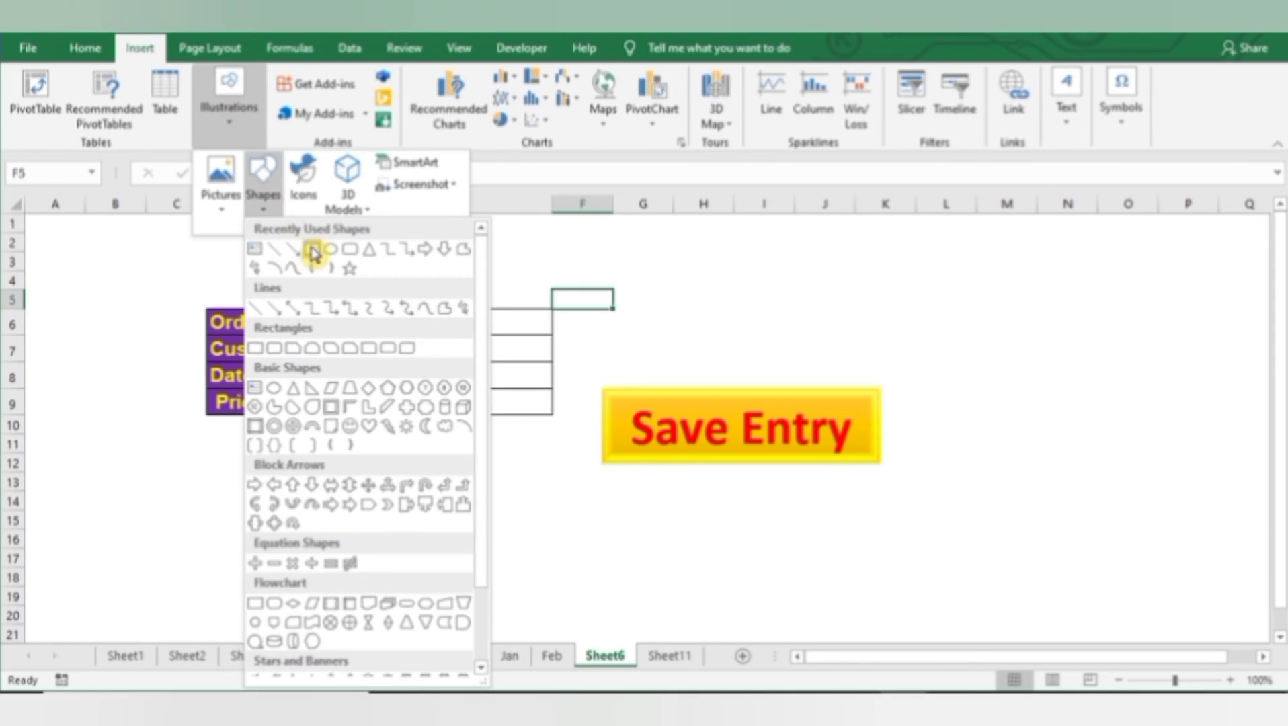
{"action": "left_click", "coordinate": [313, 253]}
{"action": "left_click_drag", "start_coordinate": [704, 303], "coordinate": [882, 366]}
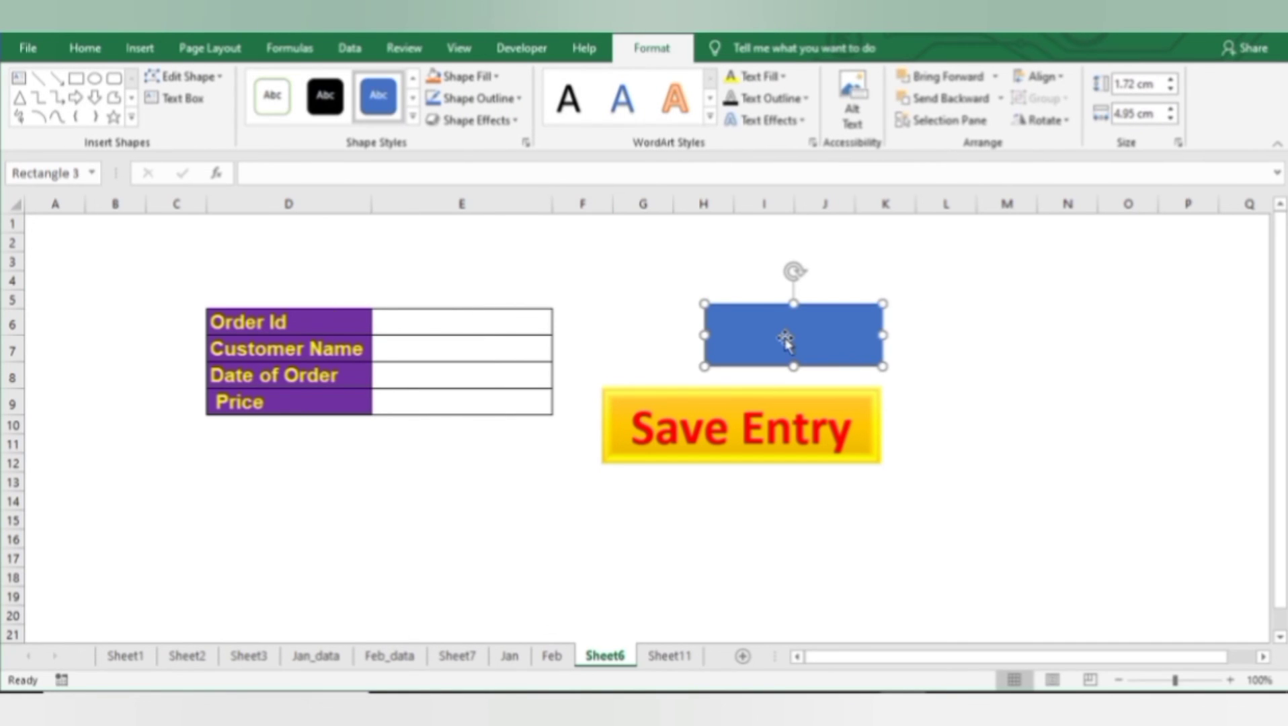
{"action": "type", "text": "save"}
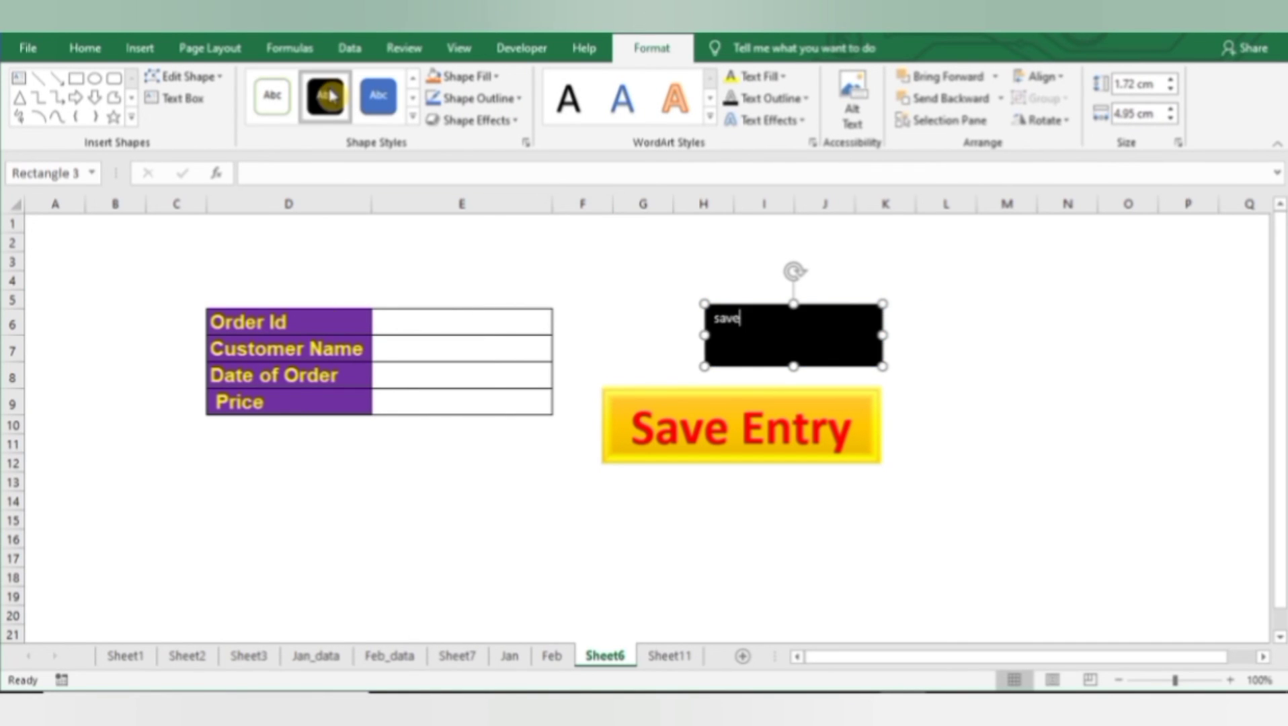
Step: Give the new rectangle a black fill style and a preset shape effect, with its text centred at size 44
{"action": "left_click", "coordinate": [272, 96]}
{"action": "left_click", "coordinate": [325, 97]}
{"action": "left_click", "coordinate": [477, 120]}
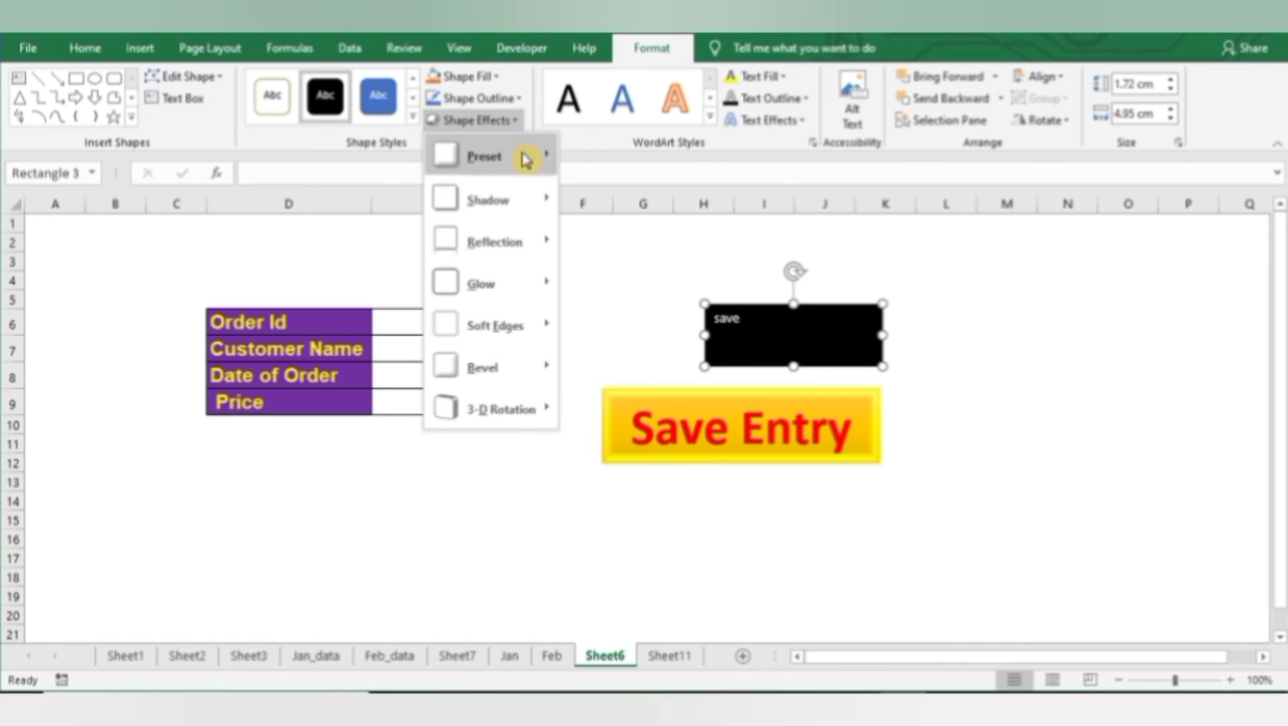
{"action": "mouse_move", "coordinate": [526, 156]}
{"action": "left_click", "coordinate": [674, 272]}
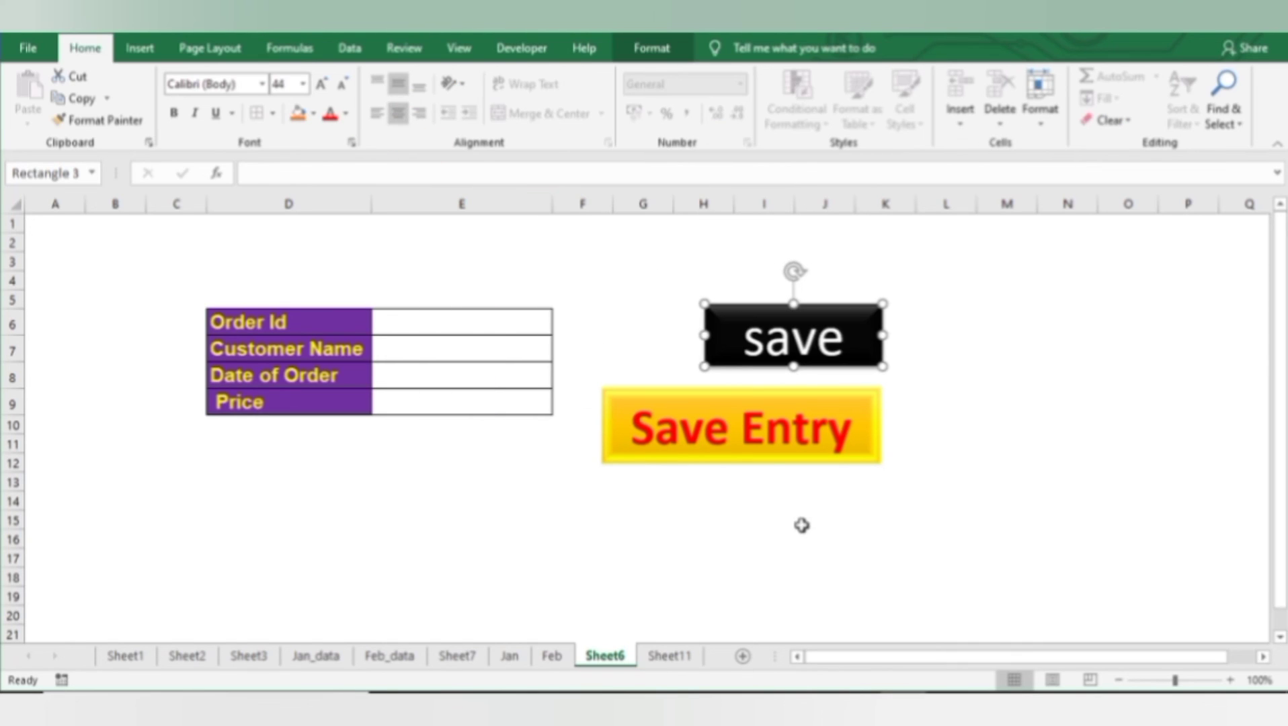
{"action": "left_click", "coordinate": [803, 523]}
Step: Assign Macro10 to the black save rectangle and deselect the shape
{"action": "right_click", "coordinate": [796, 343]}
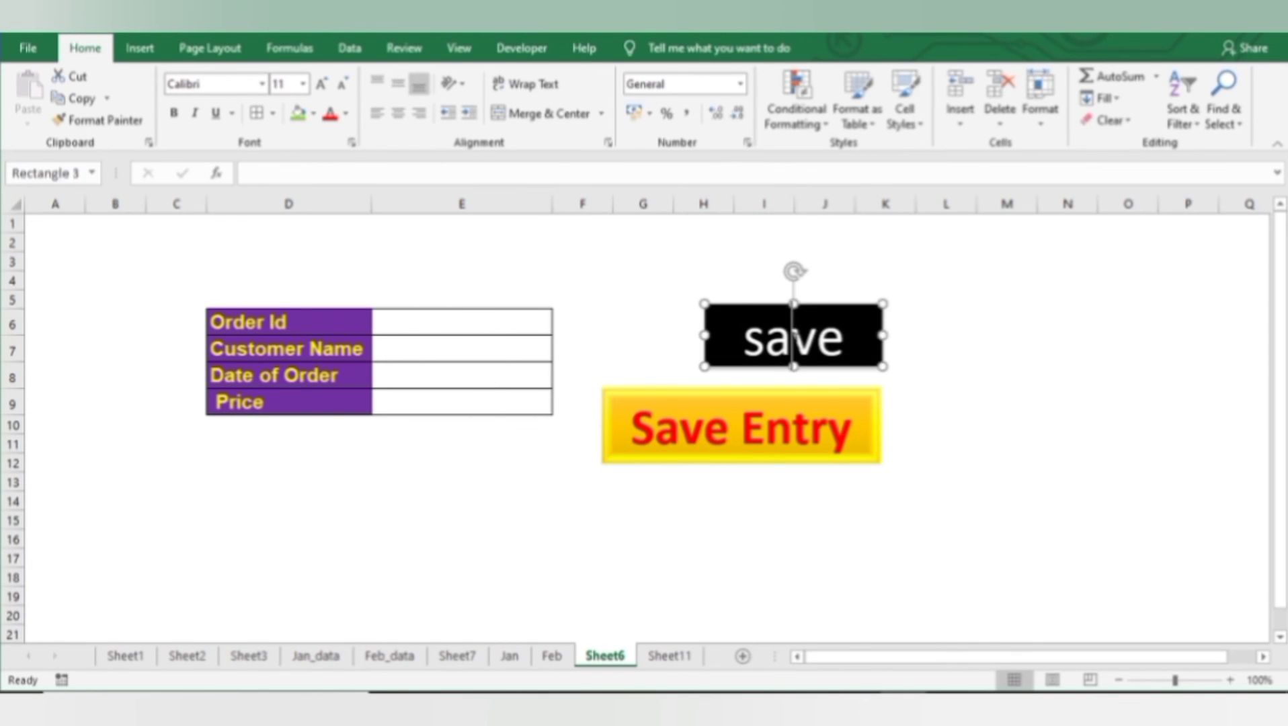
{"action": "left_click", "coordinate": [891, 593]}
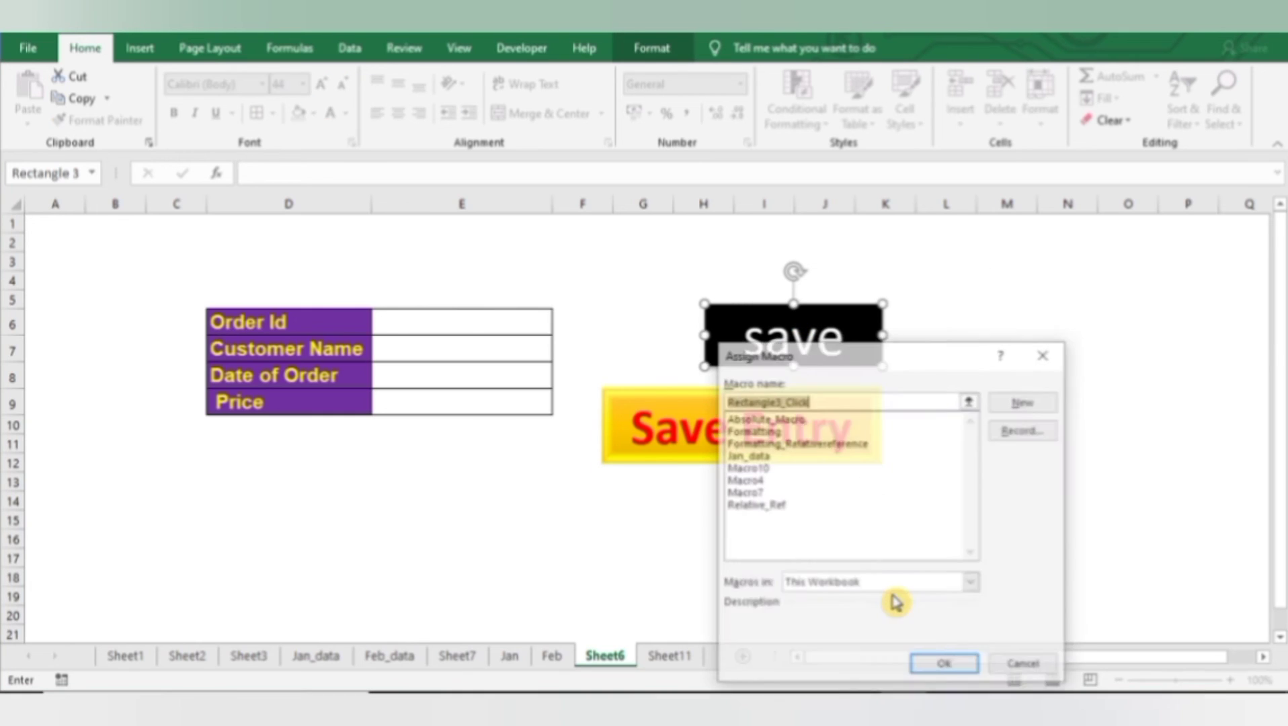
{"action": "left_click", "coordinate": [746, 468]}
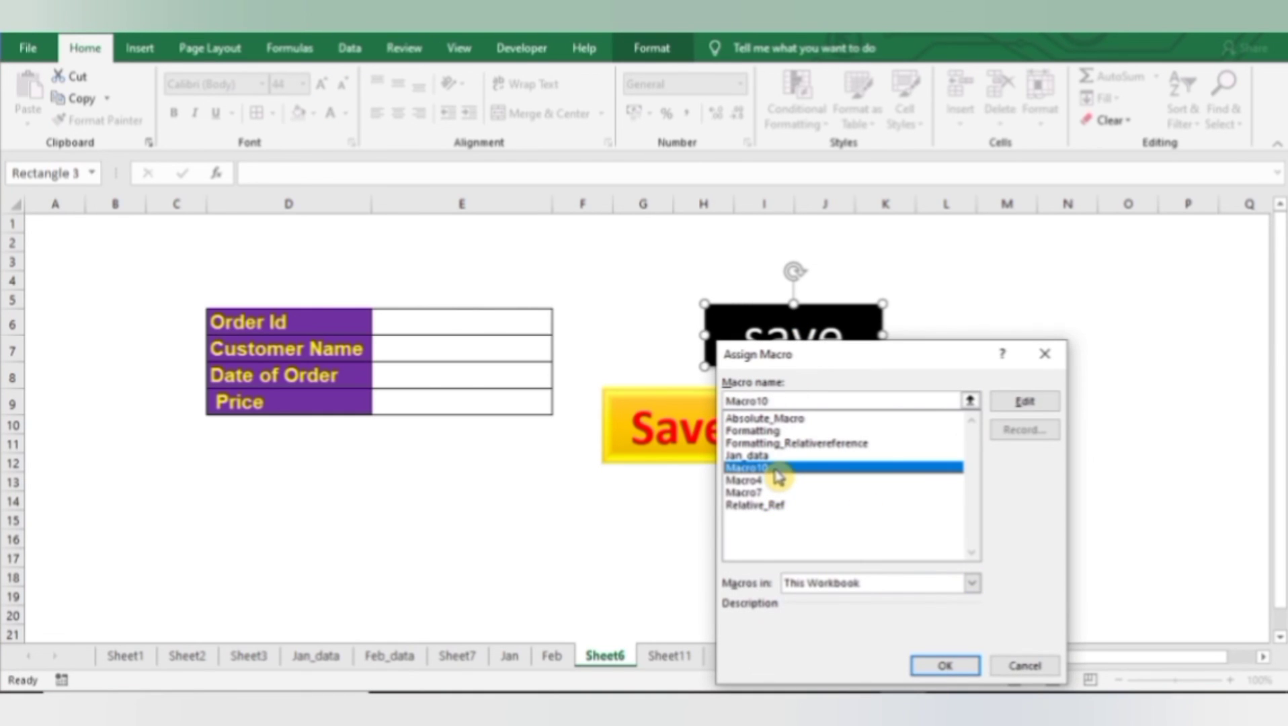
{"action": "left_click", "coordinate": [935, 664]}
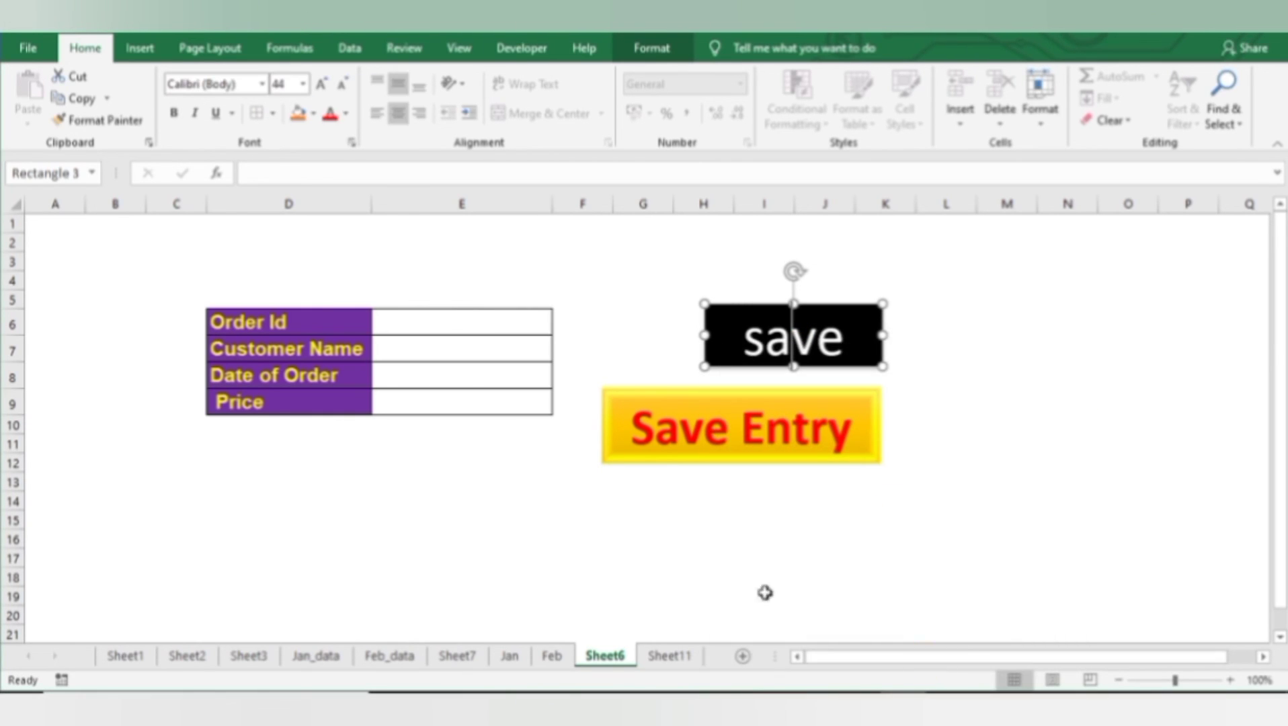
{"action": "left_click", "coordinate": [597, 539]}
Step: Fill the Sheet6 form with an order ID, customer name, date 07-07-2020 and price 5500, and save it to Sheet11 with the black save shape
{"action": "left_click", "coordinate": [477, 330]}
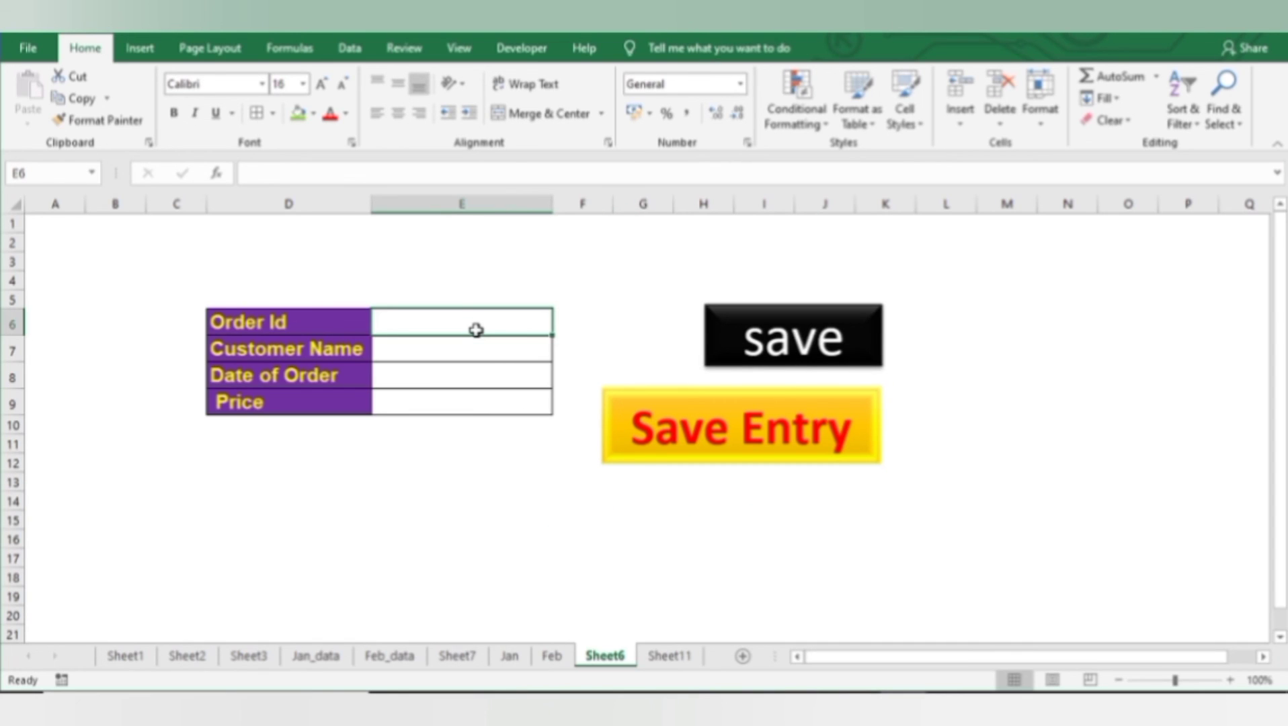
{"action": "type", "text": "1000259"}
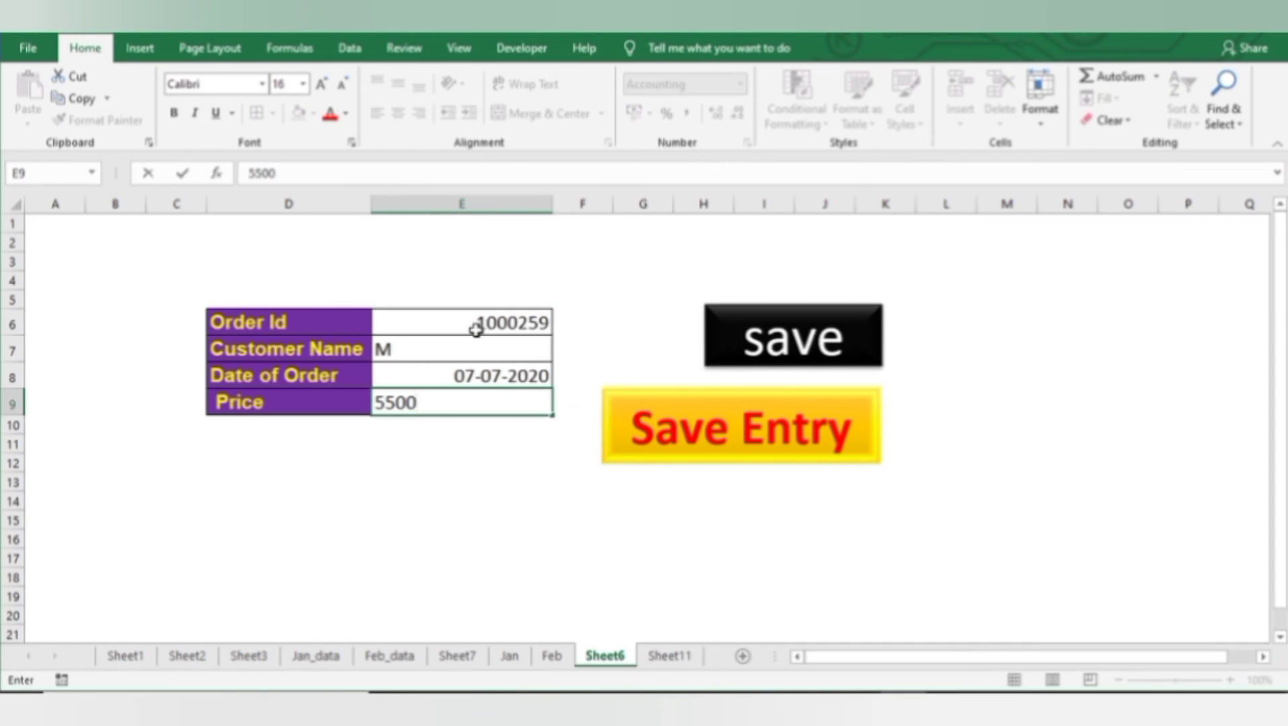
{"action": "key", "text": "Return"}
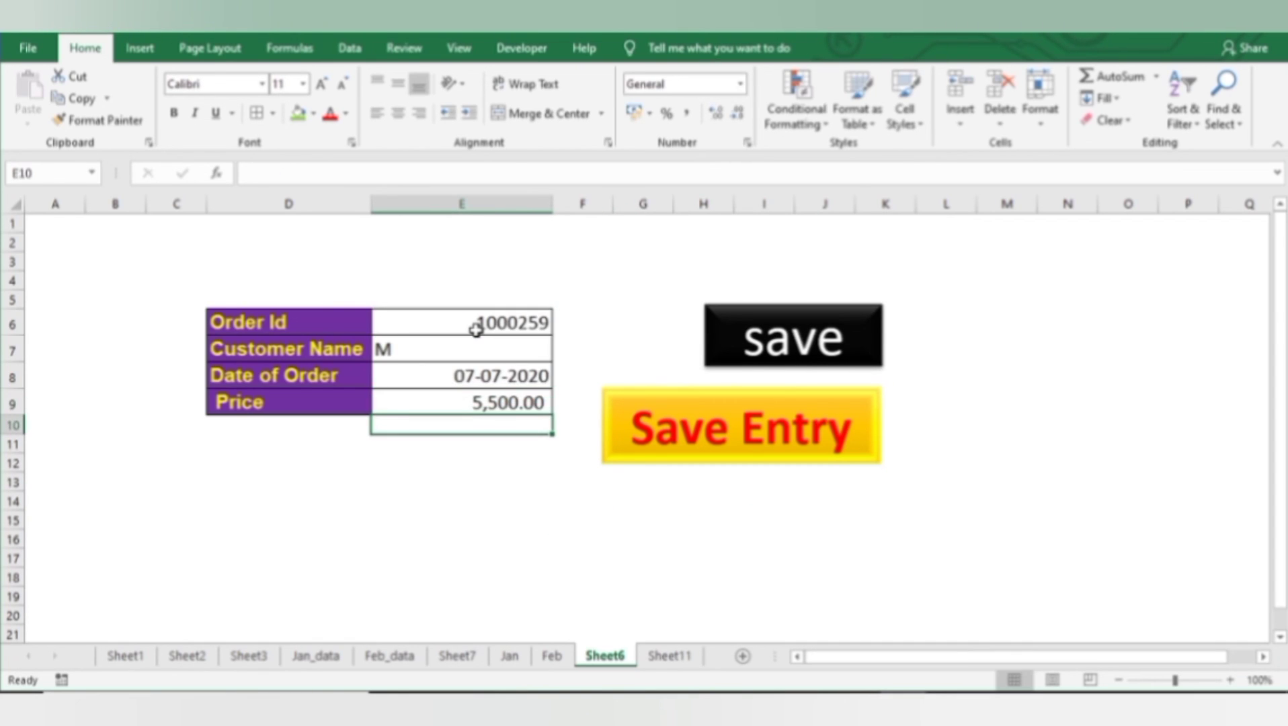
{"action": "left_click", "coordinate": [748, 363]}
{"action": "left_click", "coordinate": [659, 655]}
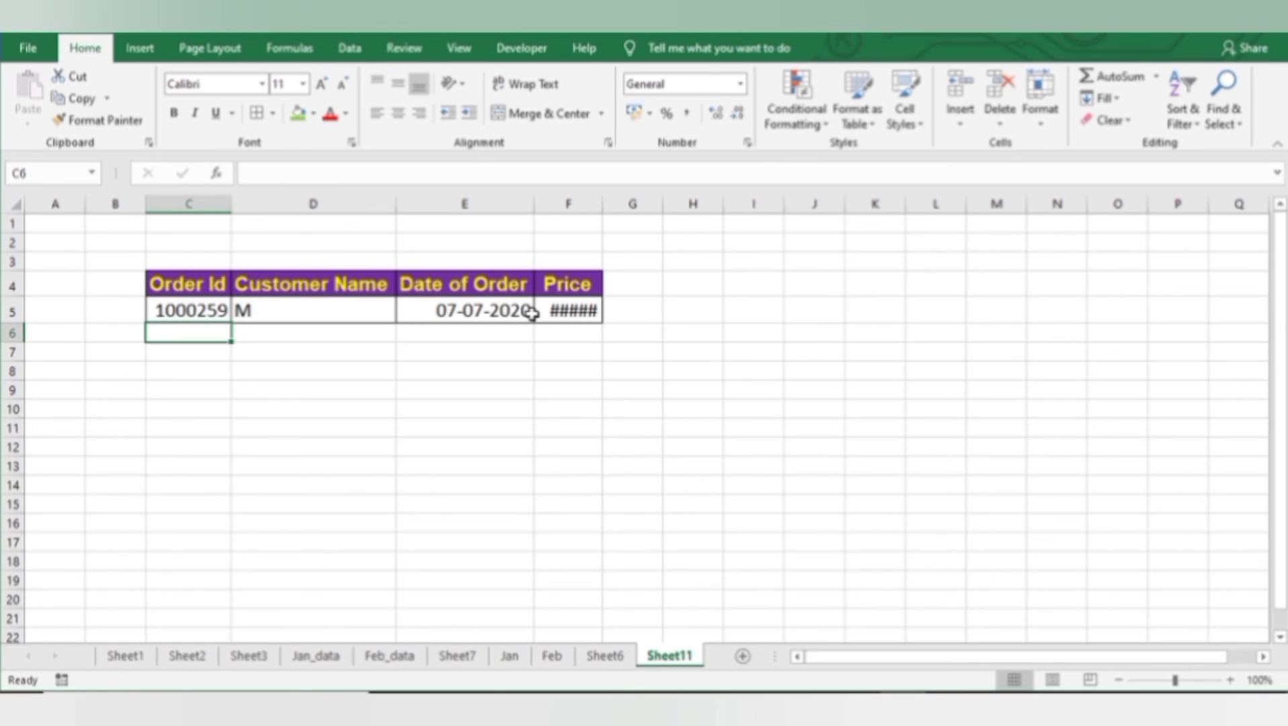
Step: Enter a second order dated 14-07-2020 with price 500 in the Sheet6 form and save it to Sheet11 with the black save shape
{"action": "left_click", "coordinate": [605, 655]}
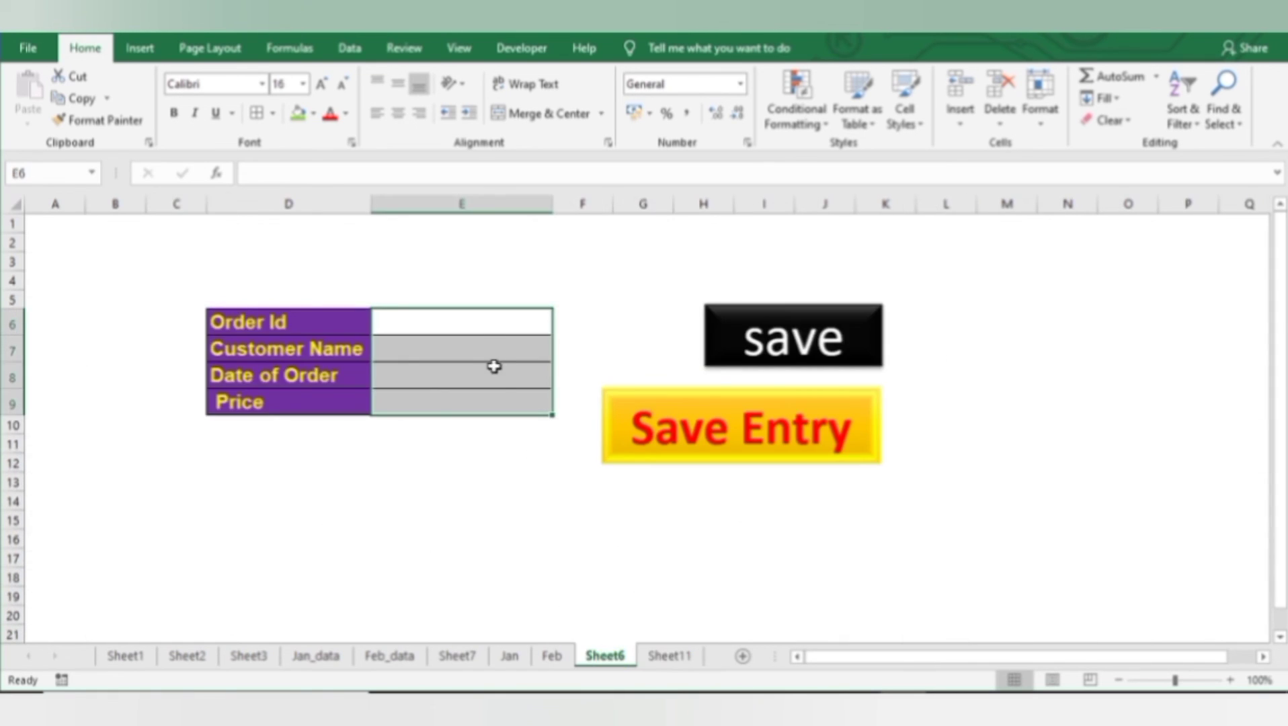
{"action": "left_click", "coordinate": [477, 330]}
{"action": "type", "text": "1000528"}
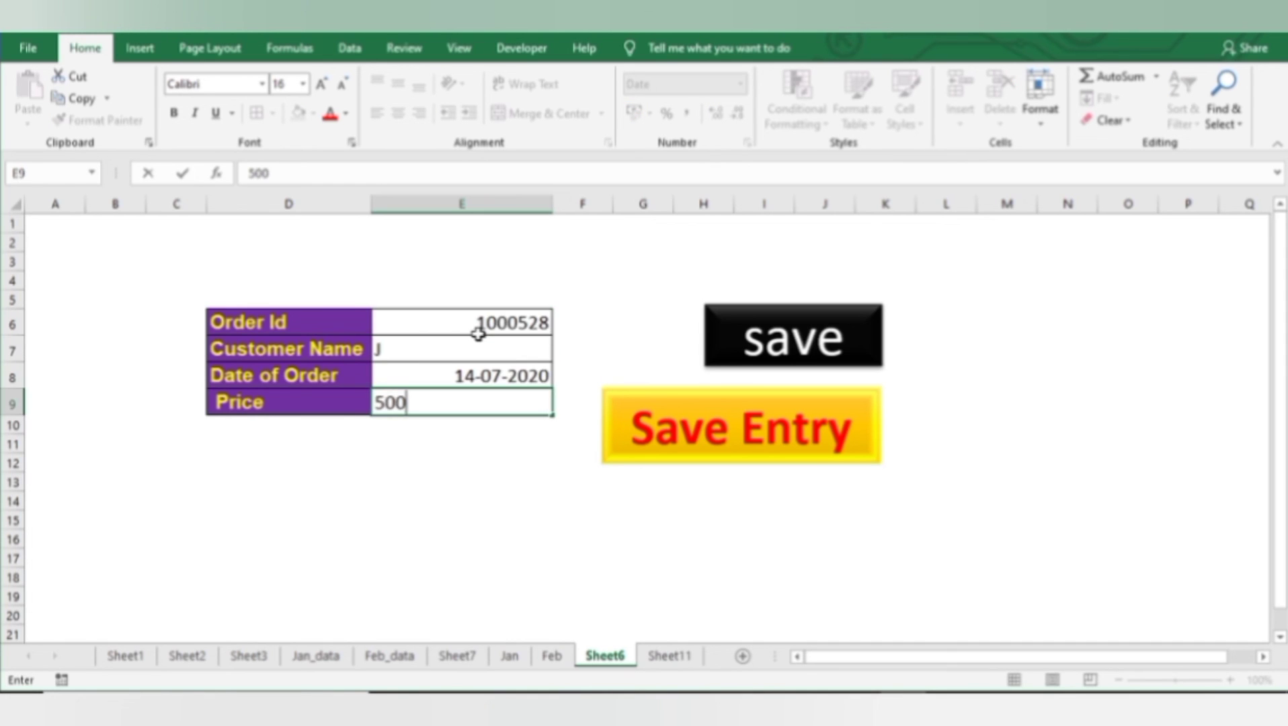
{"action": "key", "text": "Return"}
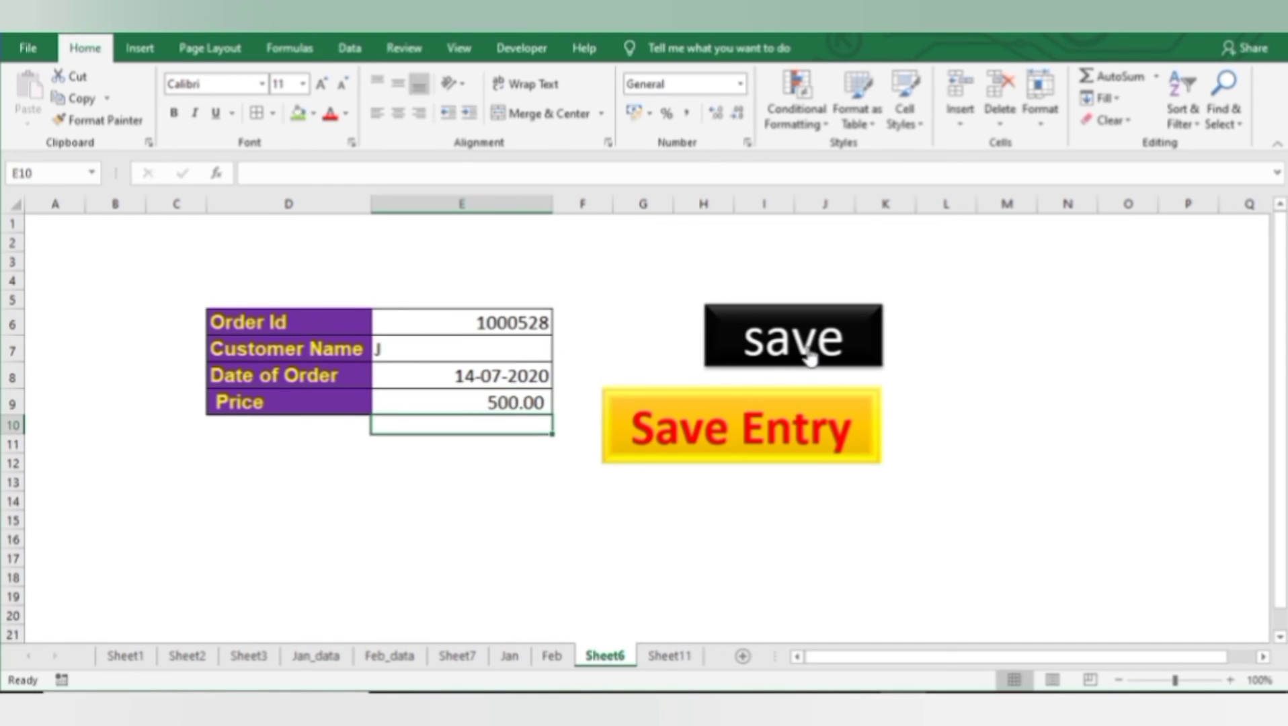
{"action": "left_click", "coordinate": [810, 358]}
{"action": "left_click", "coordinate": [653, 656]}
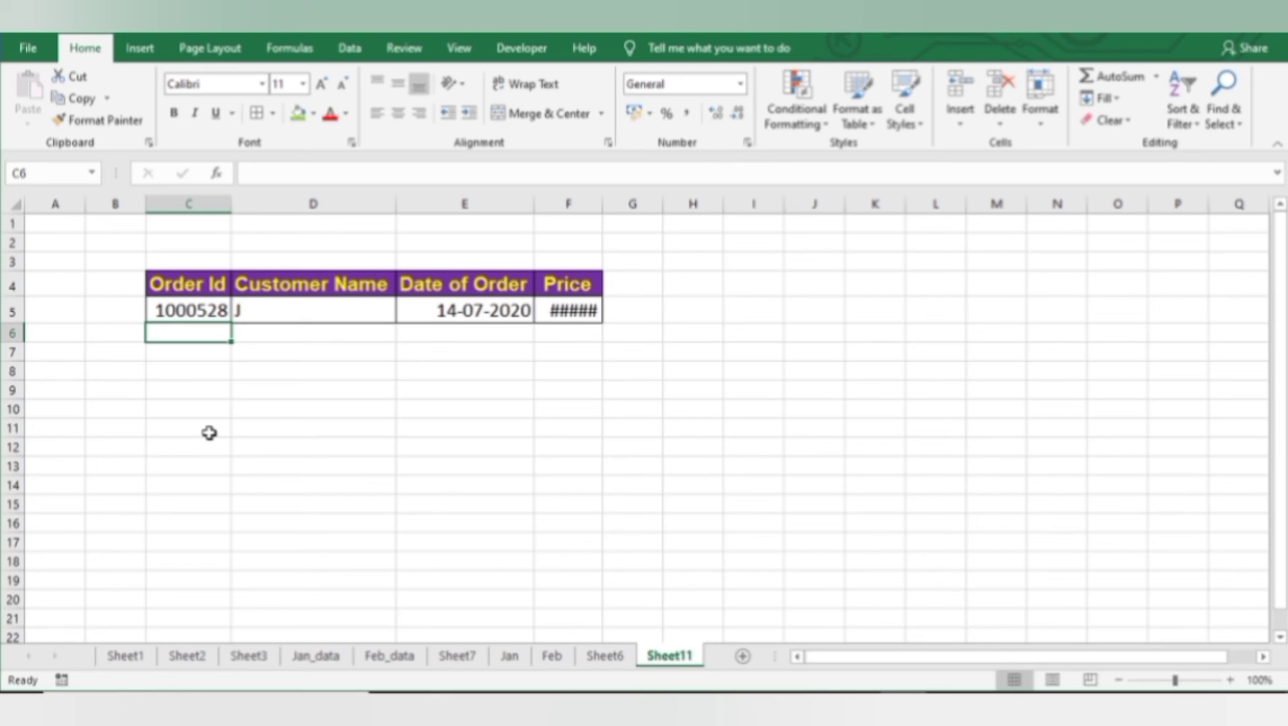
Step: Enter a third order dated 02-07-2020 with price 500 in the Sheet6 form and run the black save shape's macro
{"action": "left_click", "coordinate": [607, 655]}
{"action": "left_click", "coordinate": [470, 321]}
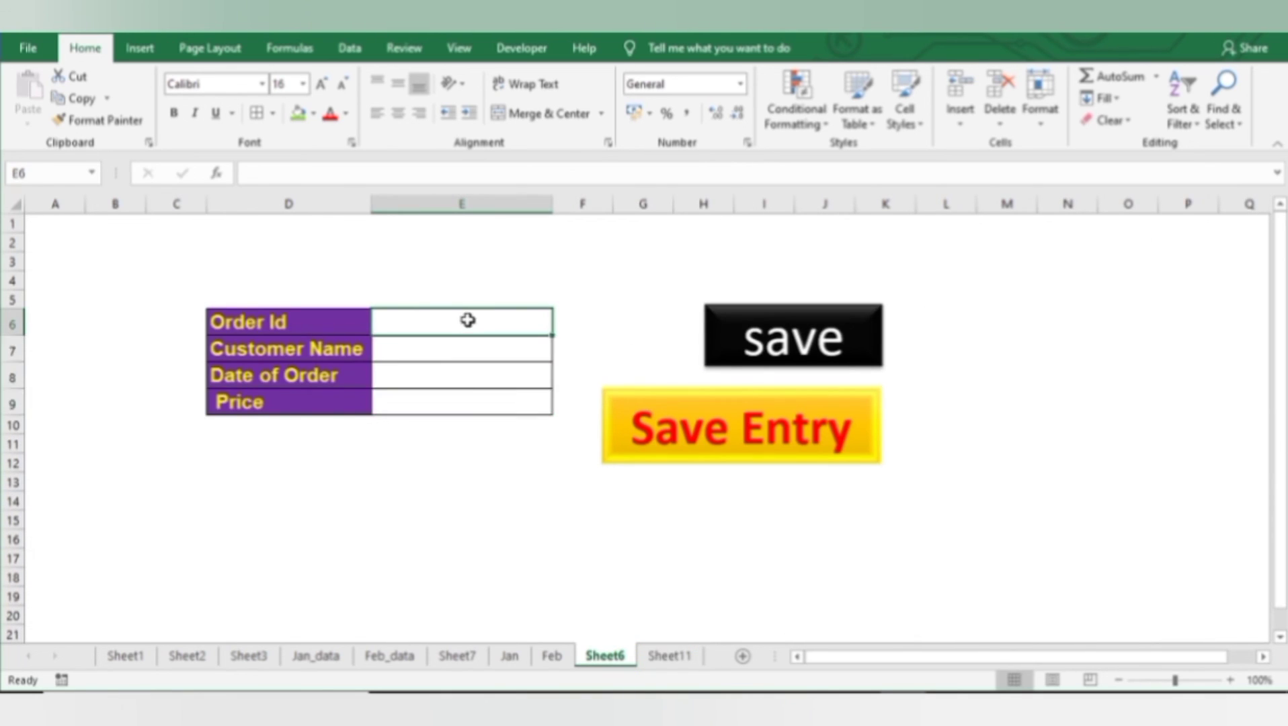
{"action": "type", "text": "1"}
{"action": "key", "text": "Return"}
{"action": "type", "text": "K"}
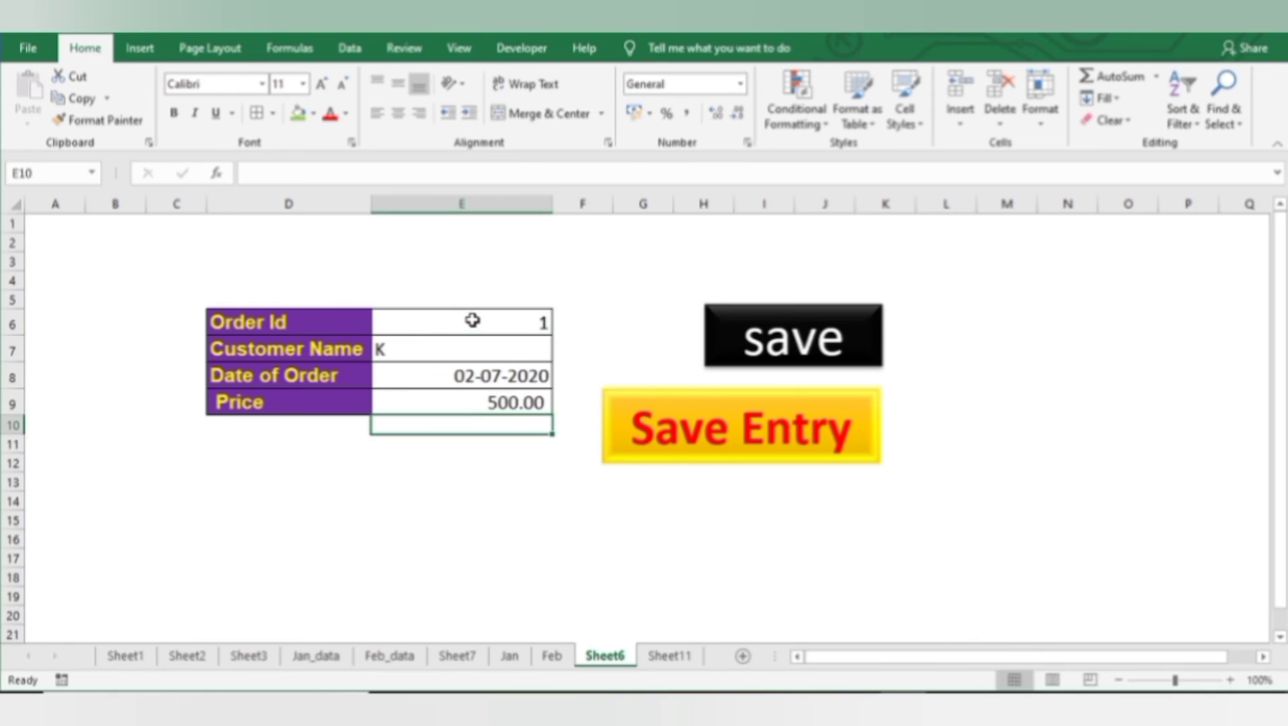
{"action": "left_click", "coordinate": [813, 370]}
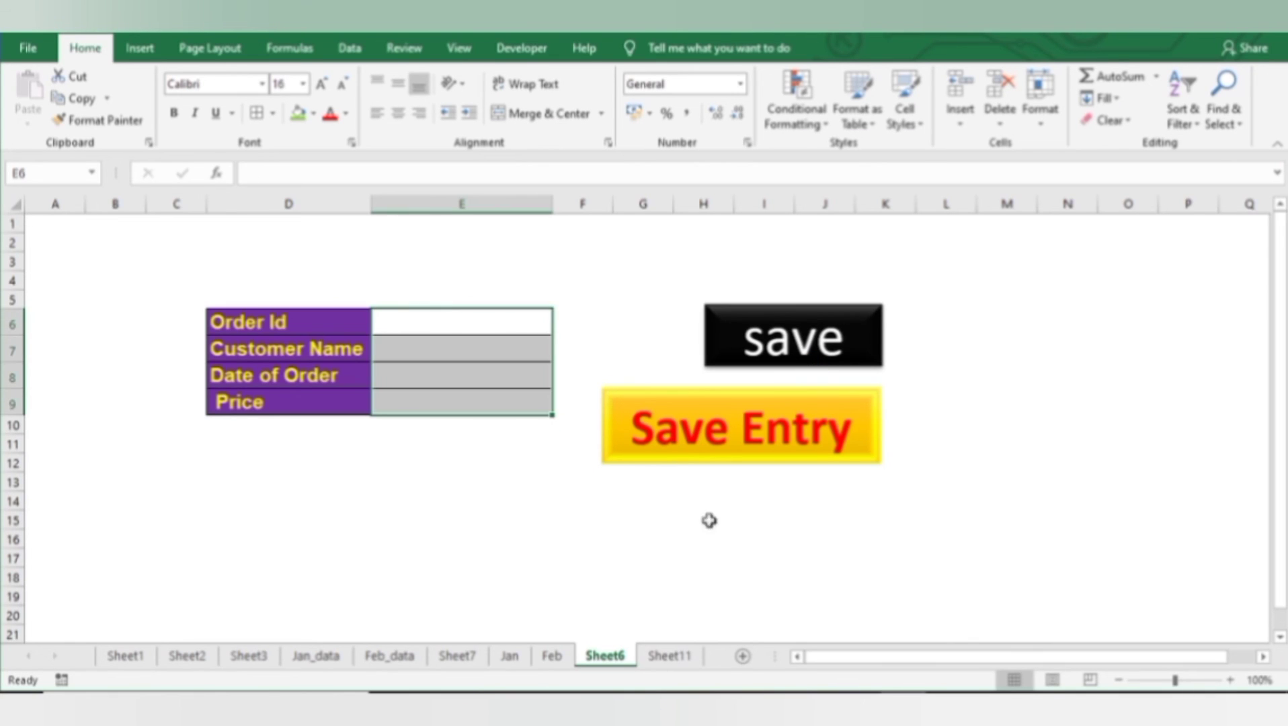
Step: Compare the orders stored in Sheet11 by the absolute macro with those stored in Sheet7 by the relative macro
{"action": "left_click", "coordinate": [670, 655]}
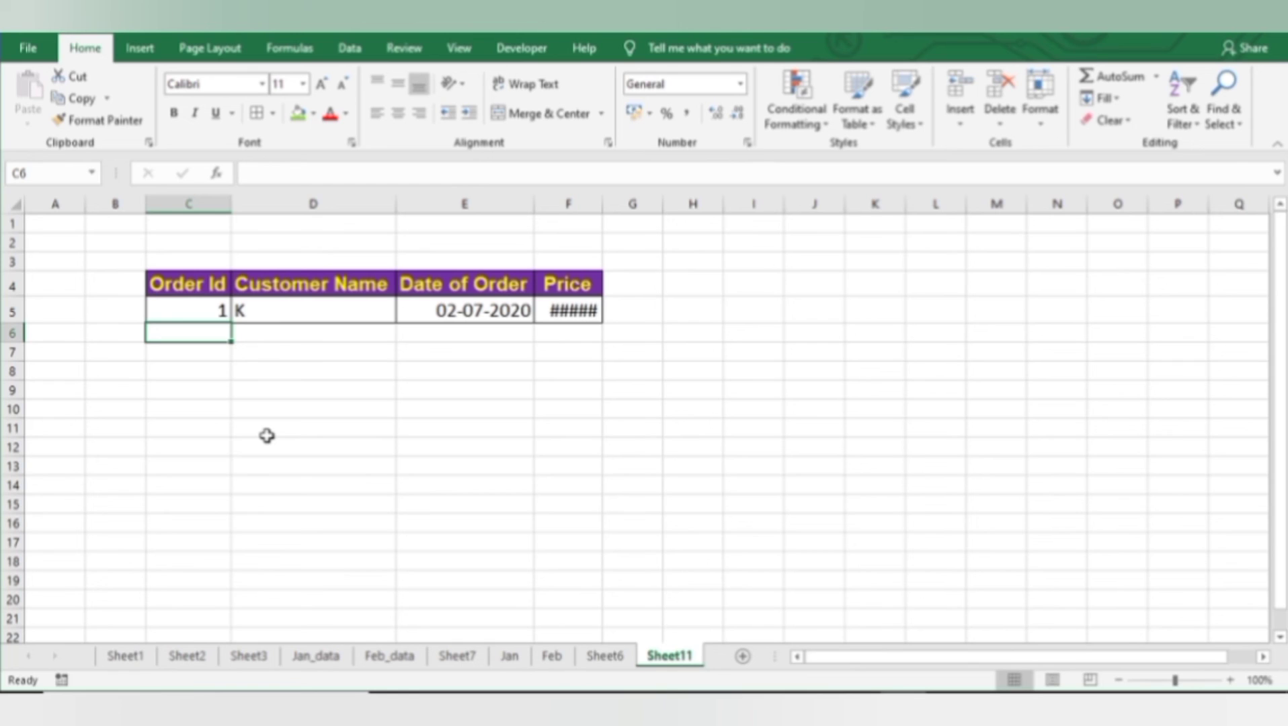
{"action": "left_click", "coordinate": [476, 656]}
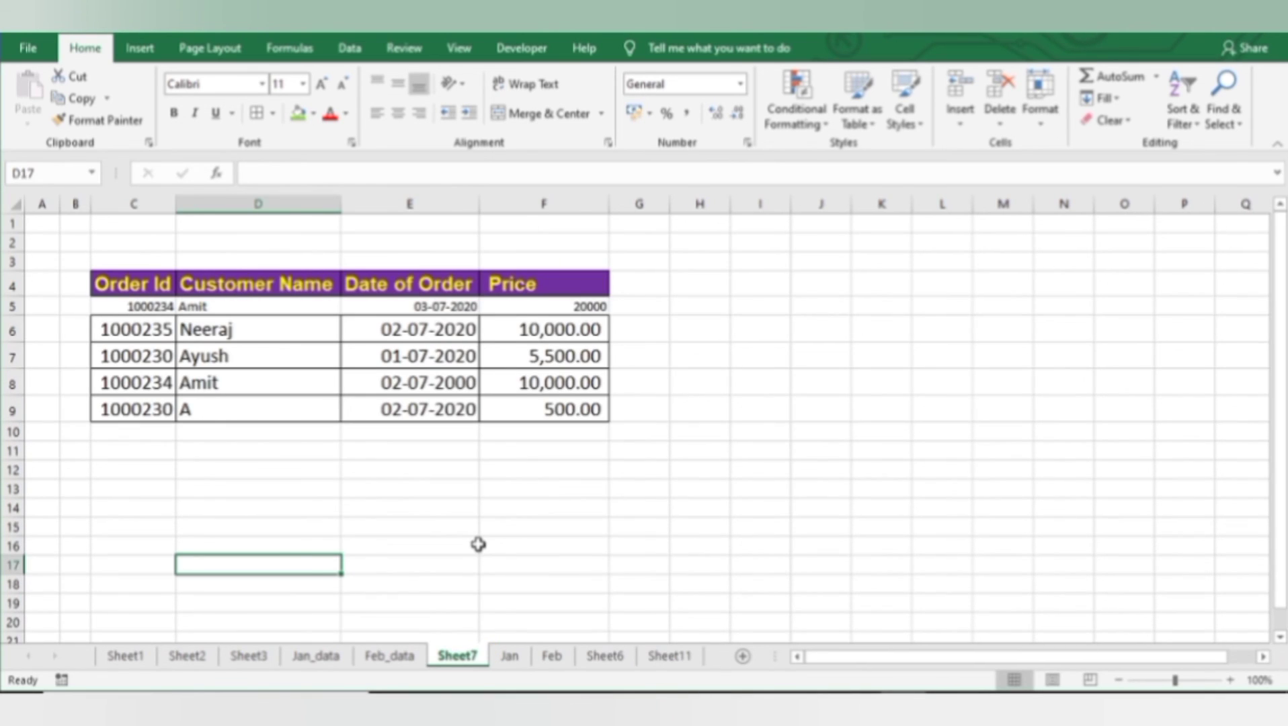